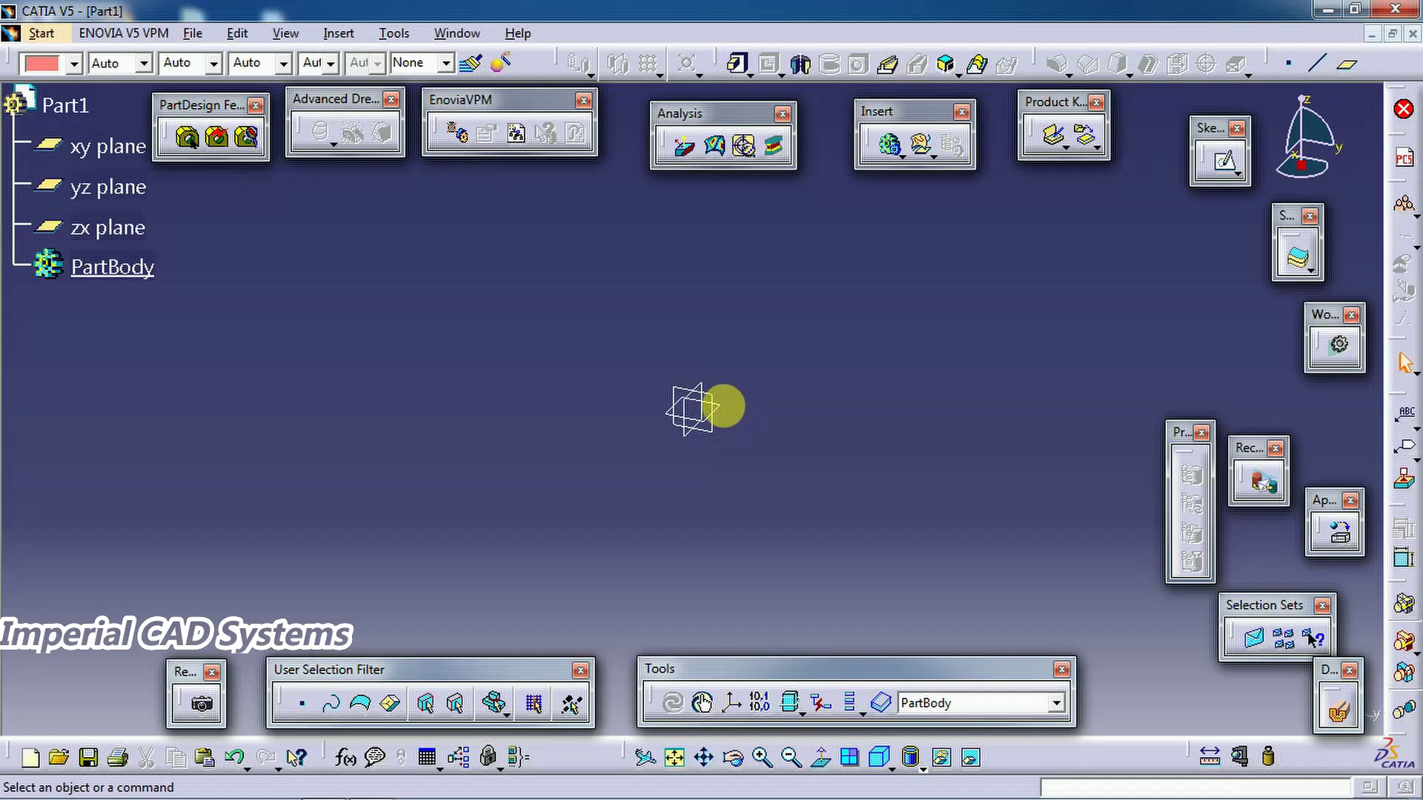
- Sketch a centred rectangle from the origin on the xy plane, enlarge it, and exit the sketch
{"action": "left_click", "coordinate": [728, 410]}
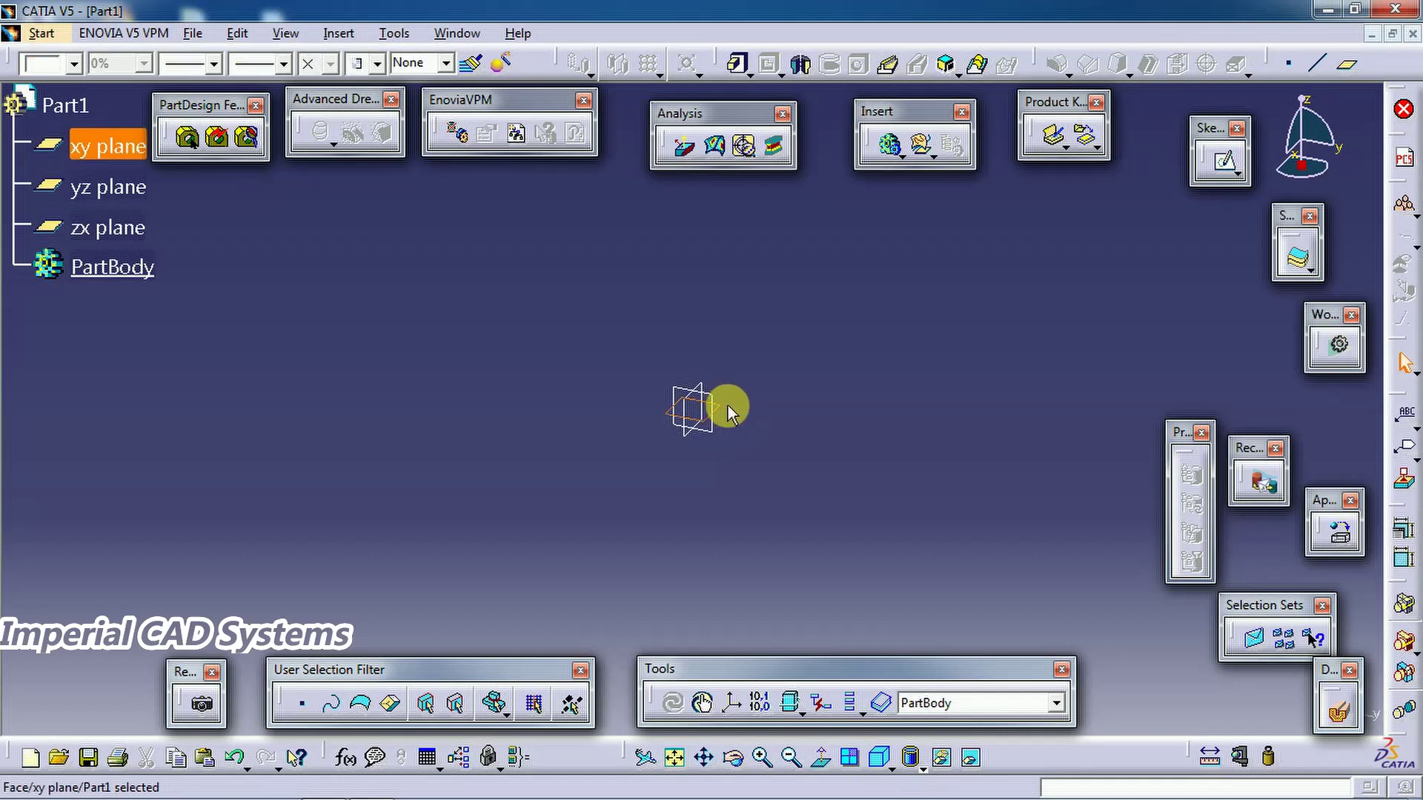
{"action": "left_click", "coordinate": [1219, 167]}
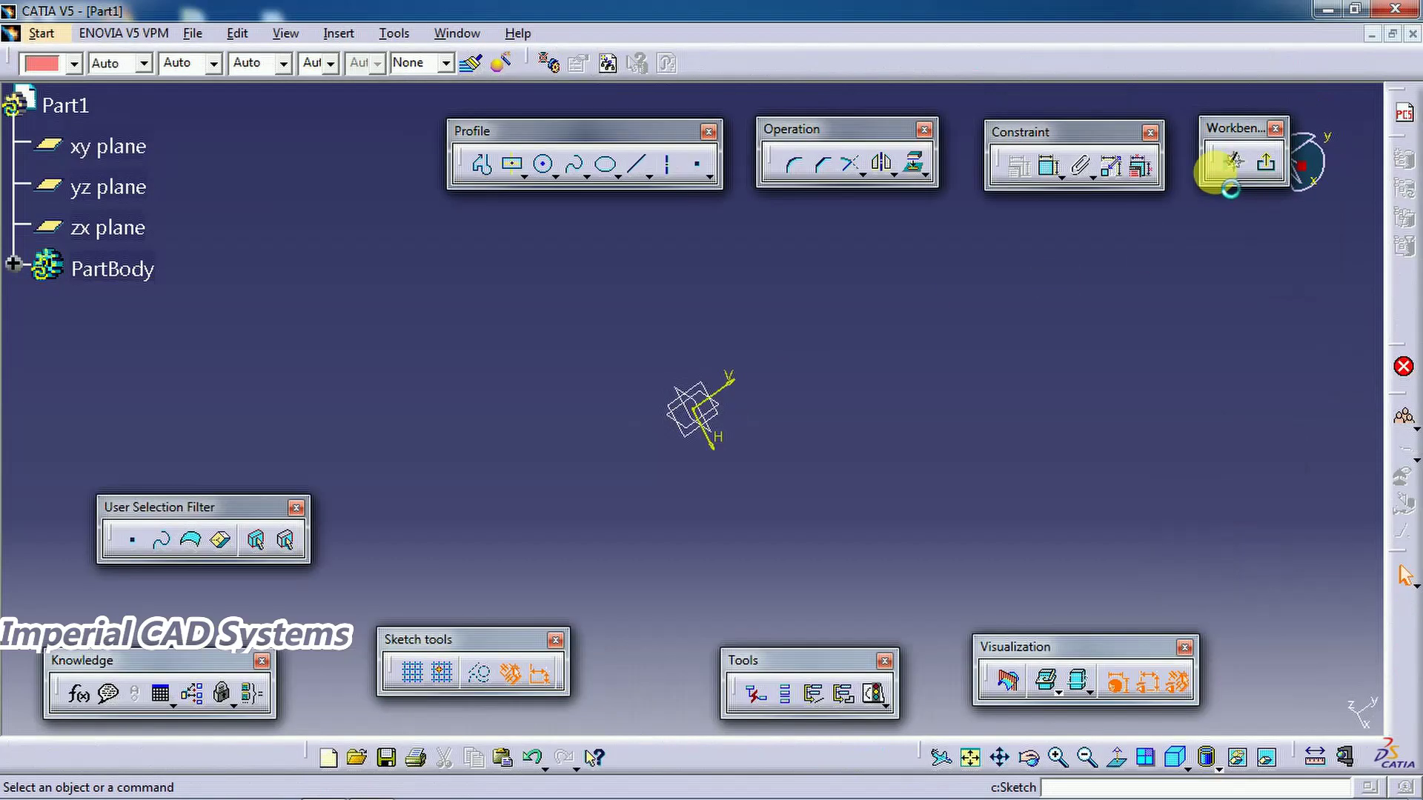
{"action": "left_click", "coordinate": [512, 164]}
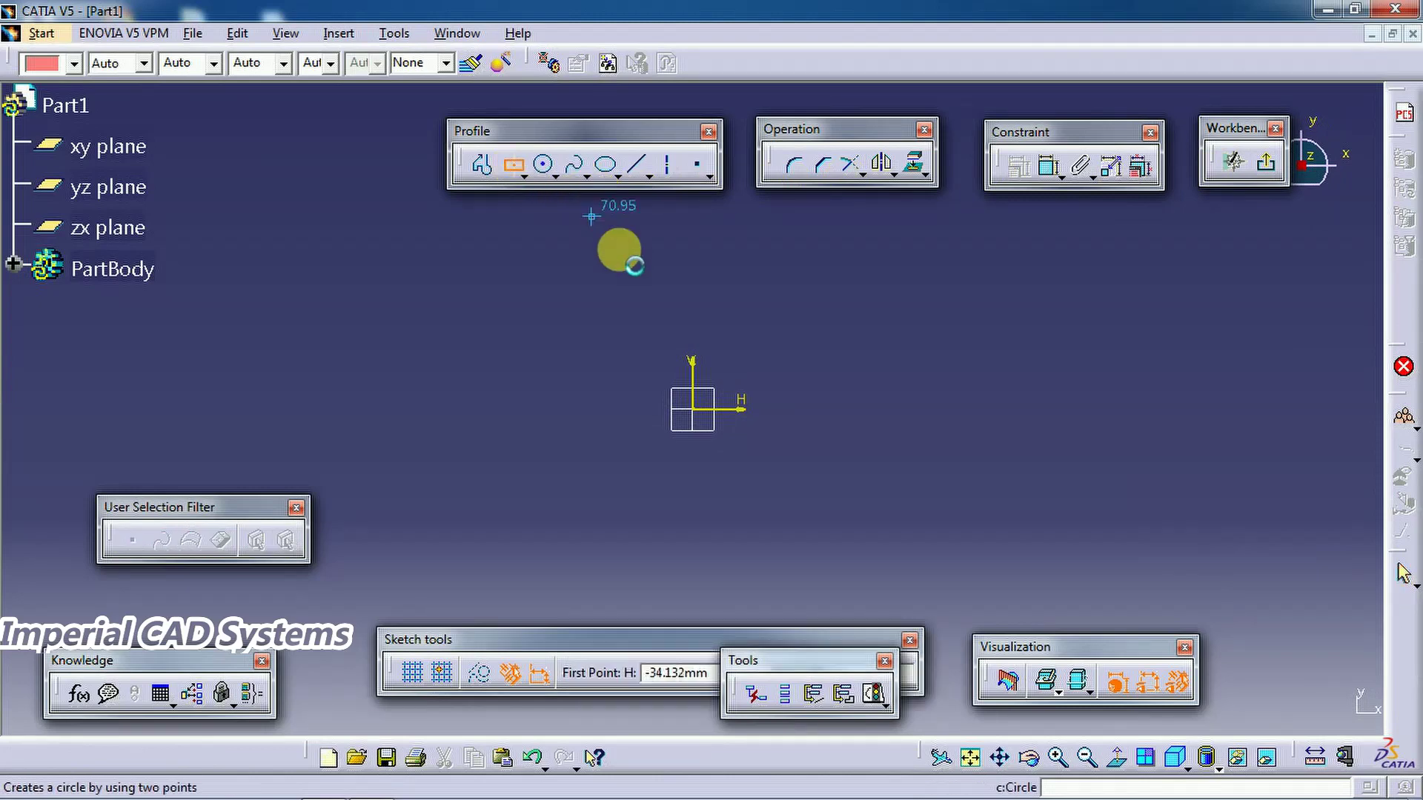
{"action": "left_click", "coordinate": [693, 410]}
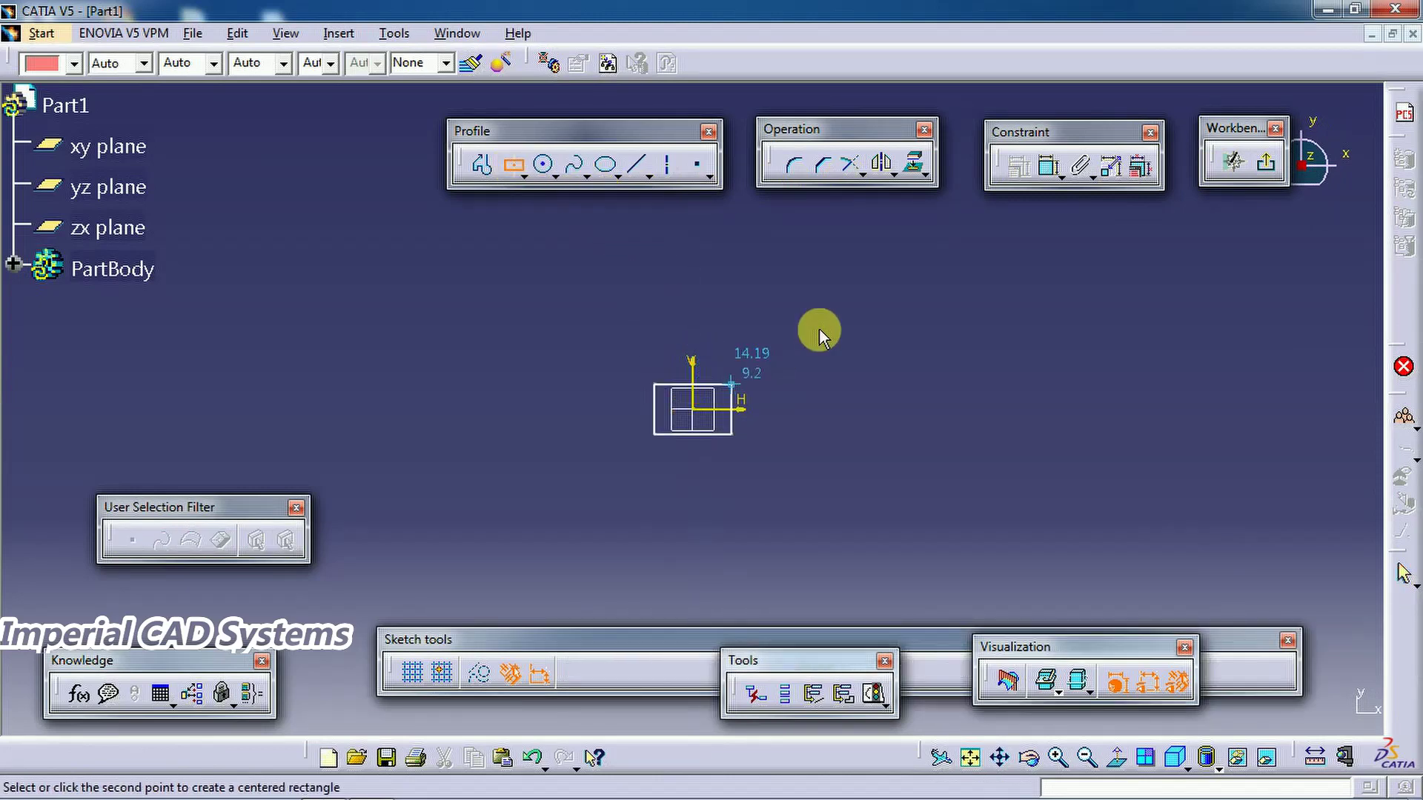
{"action": "left_click", "coordinate": [981, 238]}
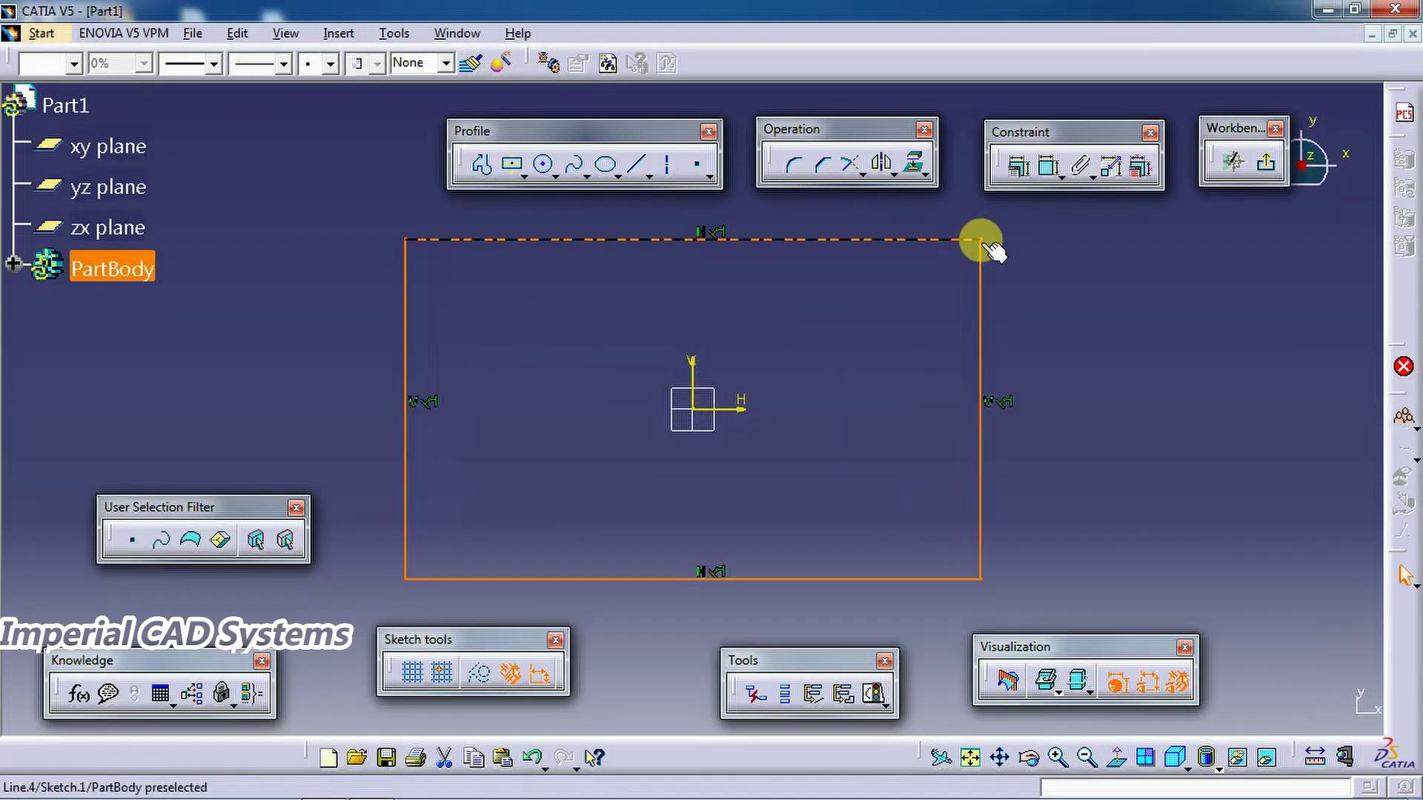
{"action": "left_click_drag", "start_coordinate": [992, 239], "coordinate": [946, 200]}
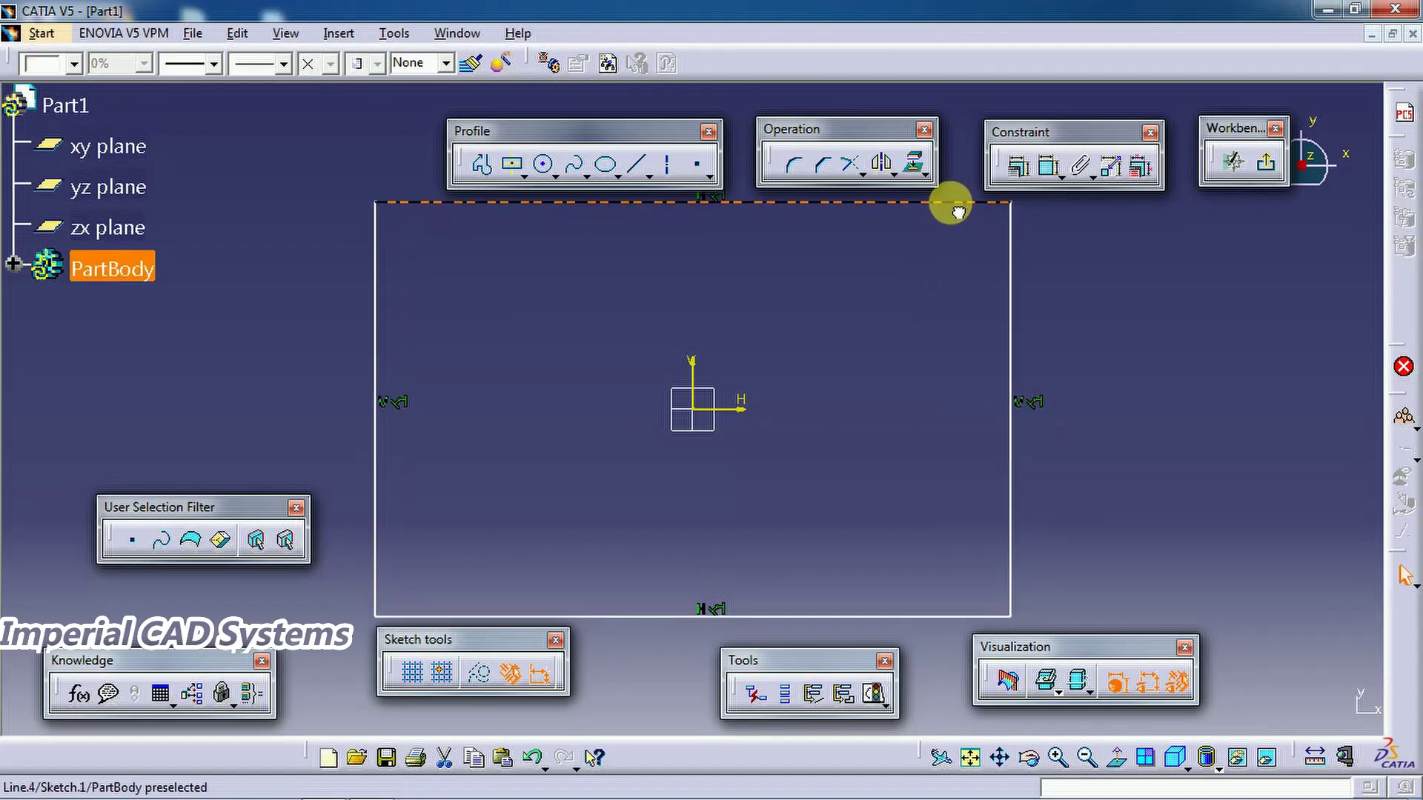
{"action": "left_click", "coordinate": [1249, 167]}
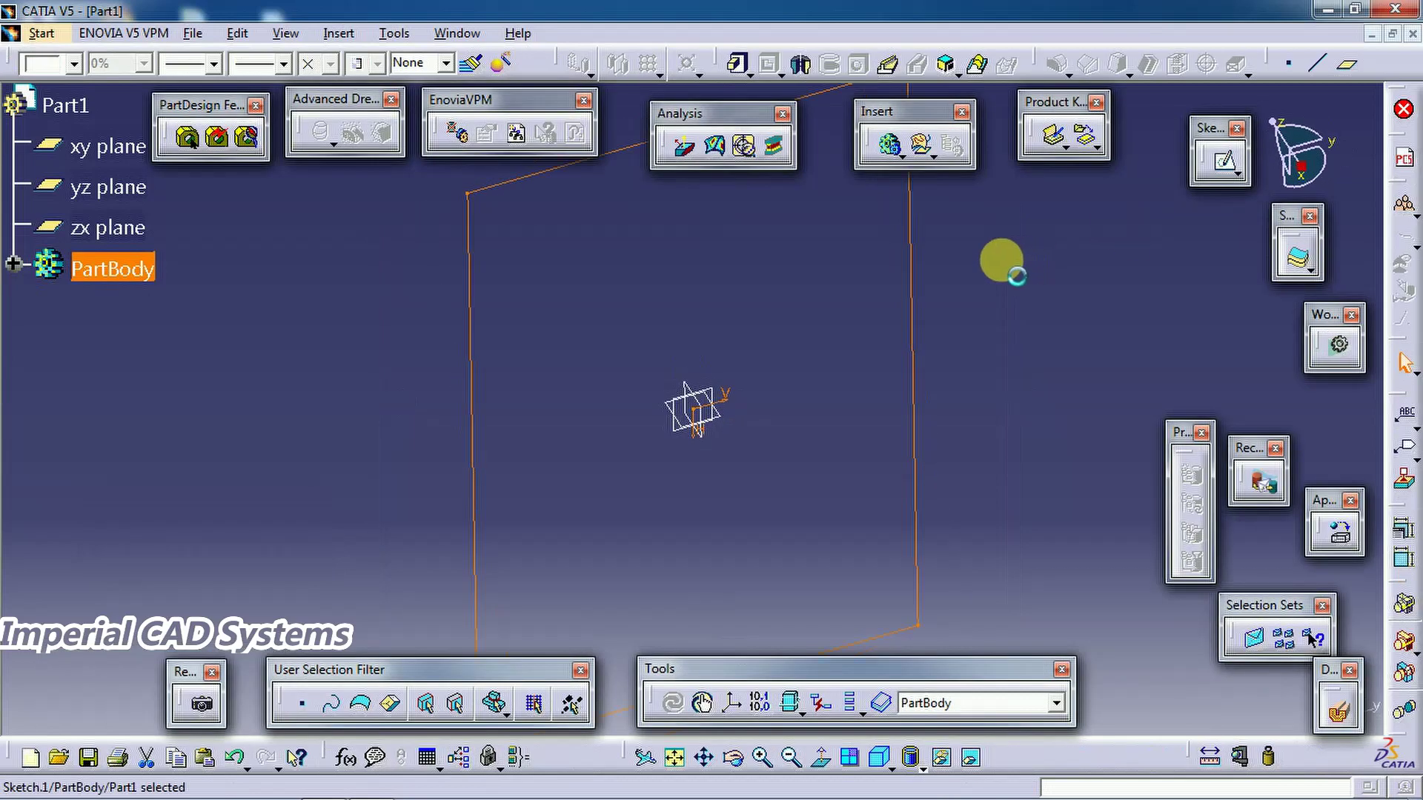
- Pad the rectangle 20 mm with a Mirrored extent
{"action": "left_click", "coordinate": [739, 67]}
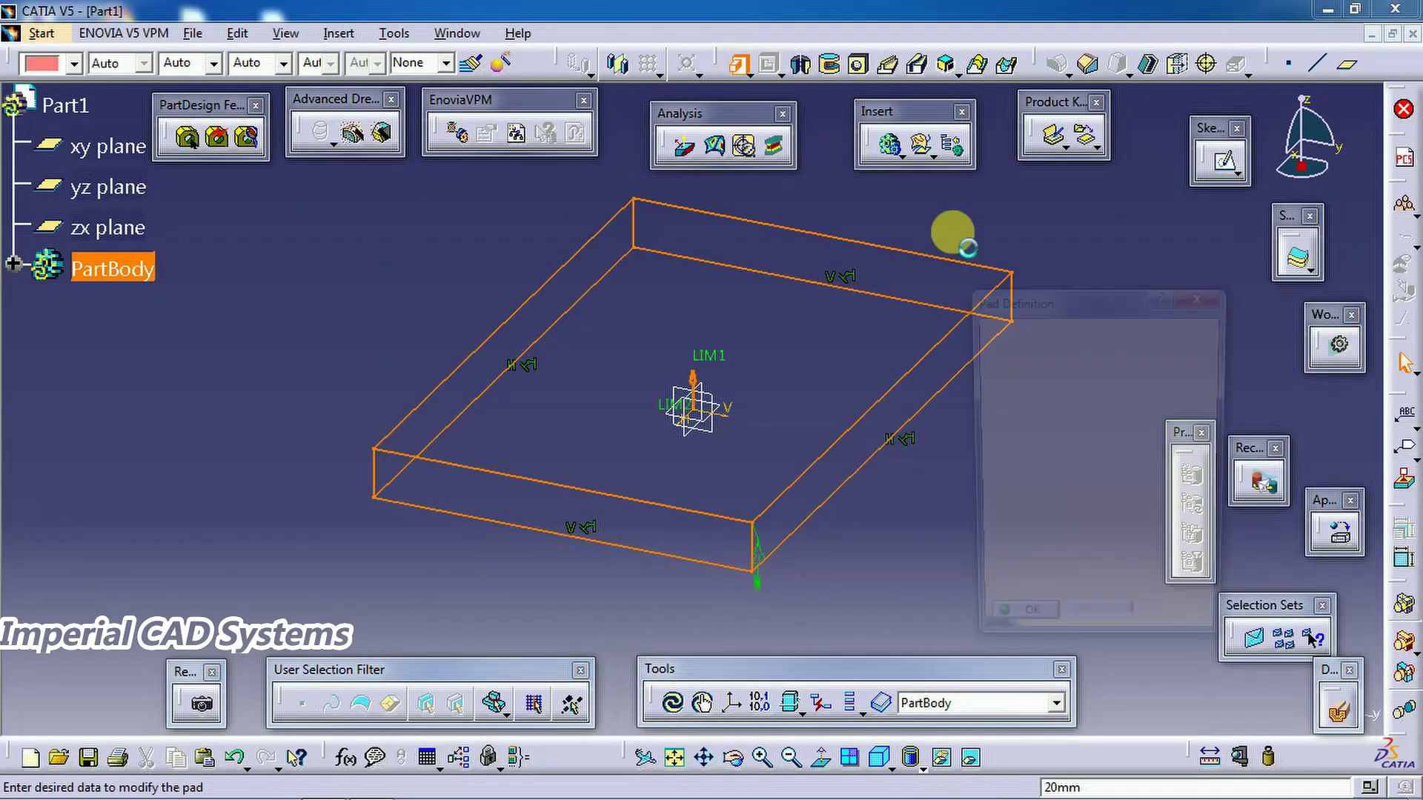
{"action": "left_click", "coordinate": [1056, 534]}
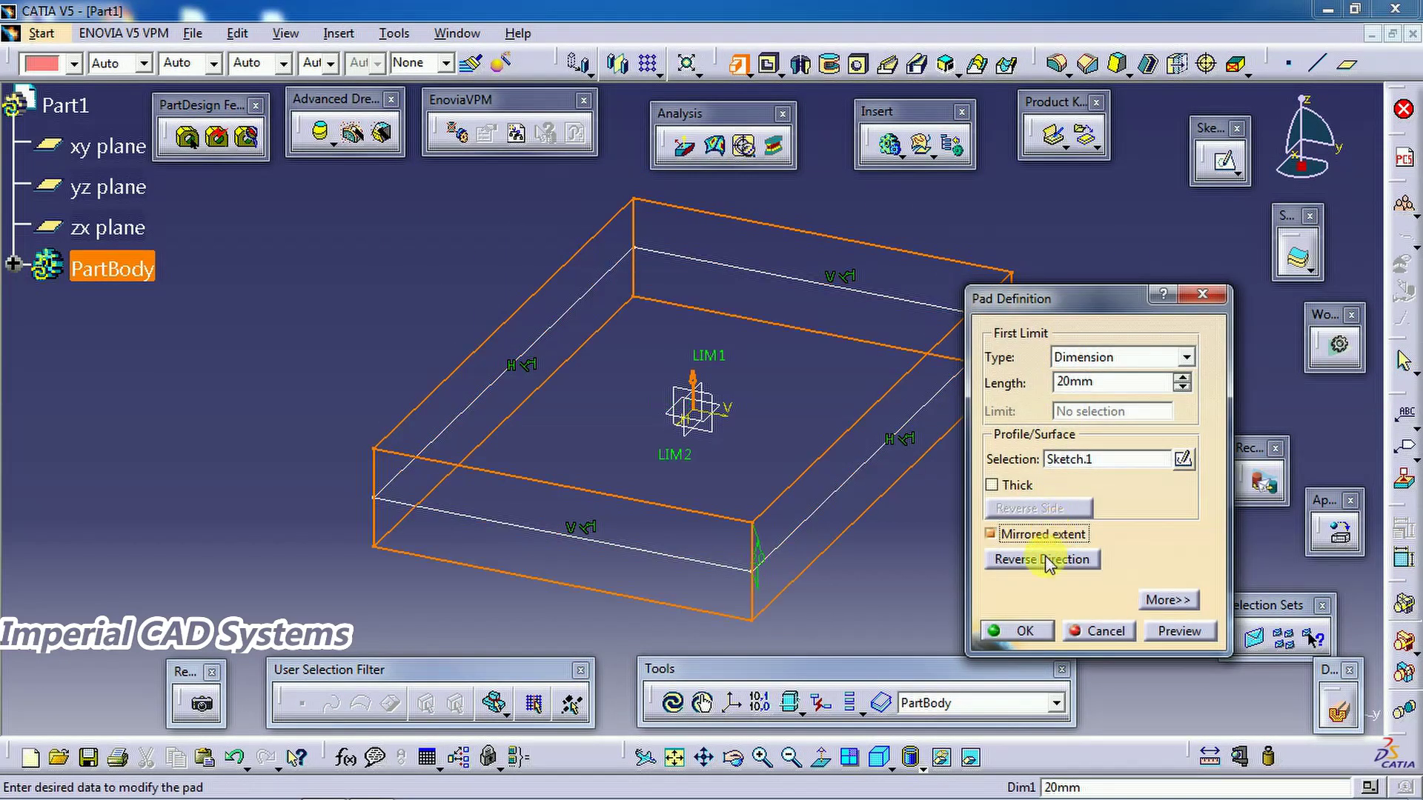
{"action": "left_click", "coordinate": [1025, 632]}
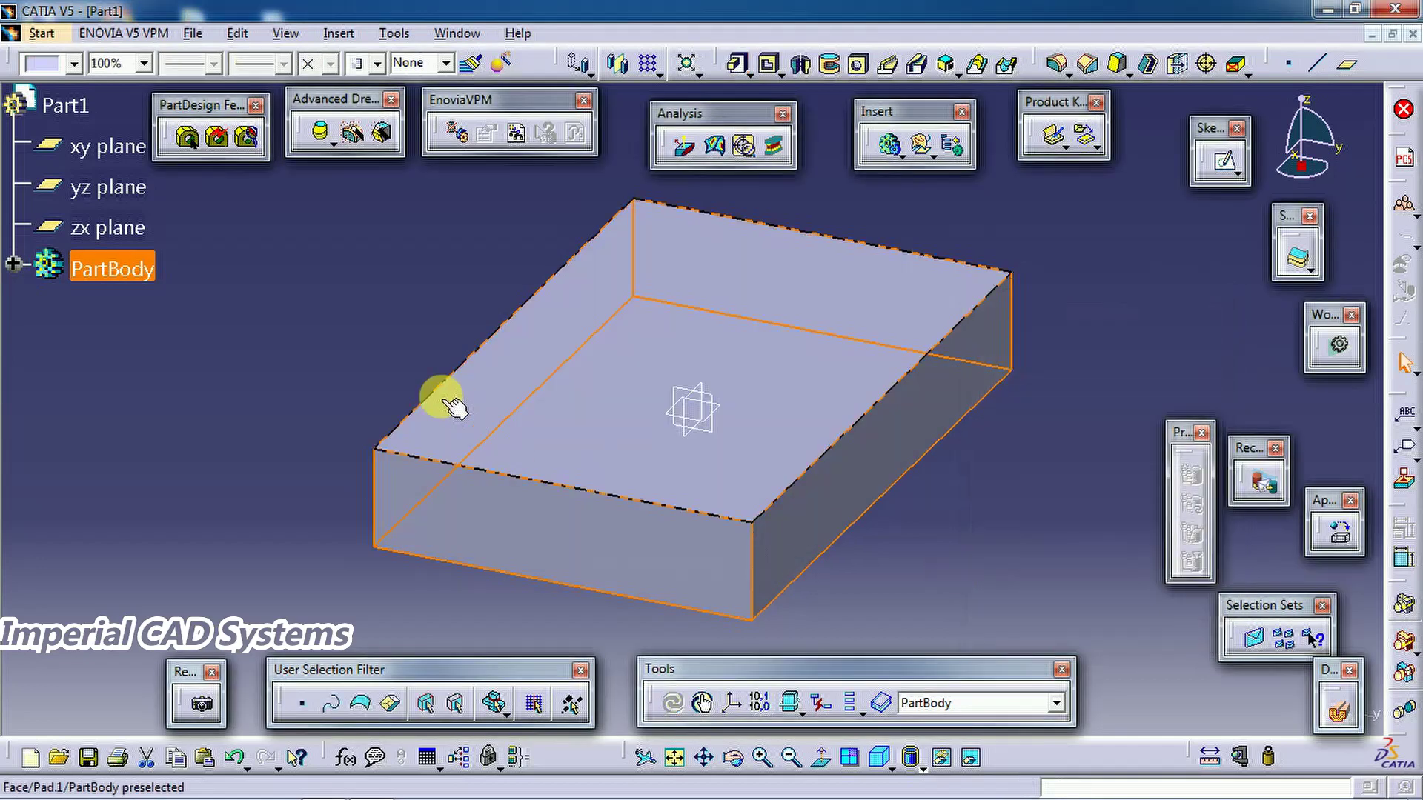
{"action": "left_click", "coordinate": [372, 391]}
{"action": "mouse_move", "coordinate": [372, 391]}
{"action": "middle_mouse_down"}
{"action": "mouse_move", "coordinate": [423, 478]}
{"action": "mouse_move", "coordinate": [911, 519]}
{"action": "mouse_move", "coordinate": [741, 371]}
{"action": "middle_mouse_up"}
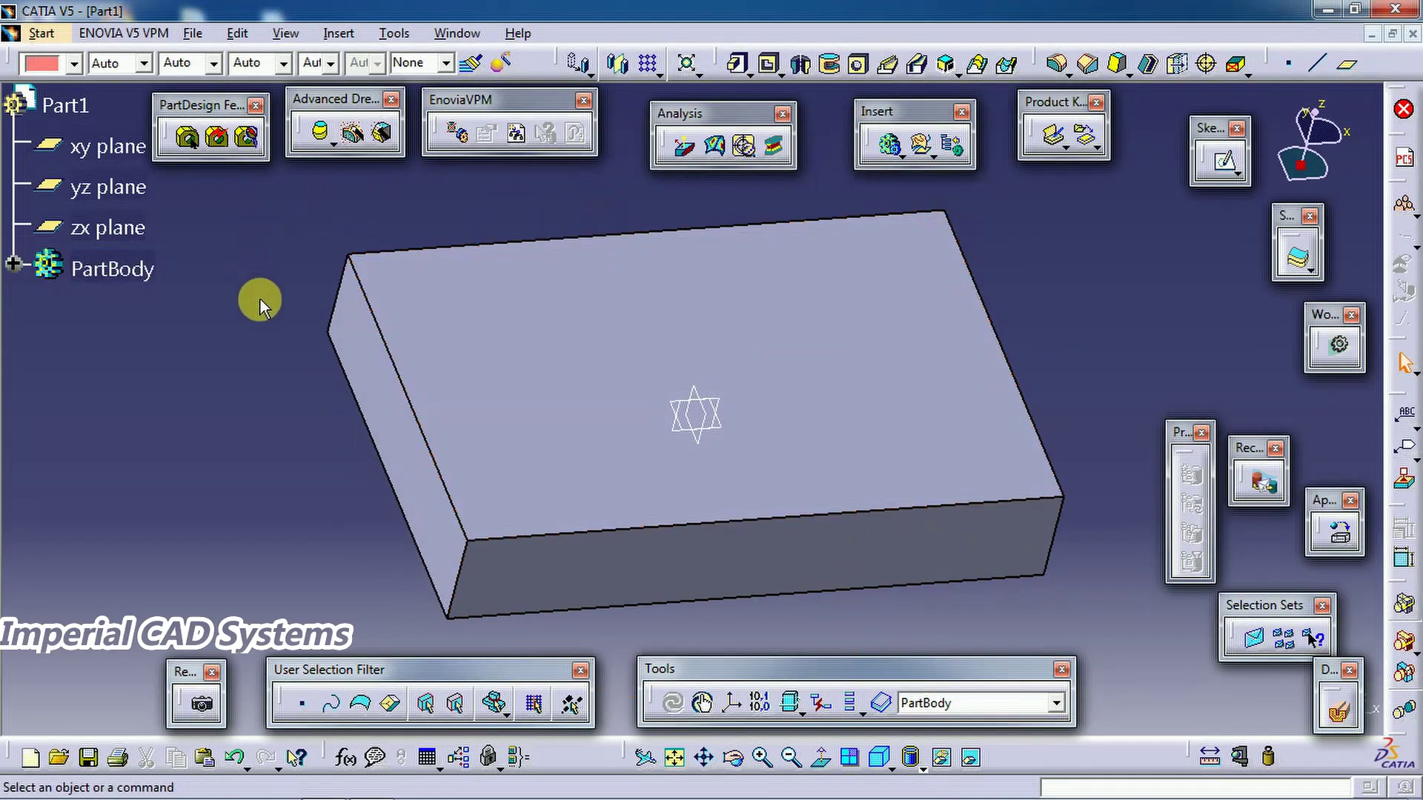
- Colour Pad.1 red from the colour list
{"action": "left_click", "coordinate": [145, 271]}
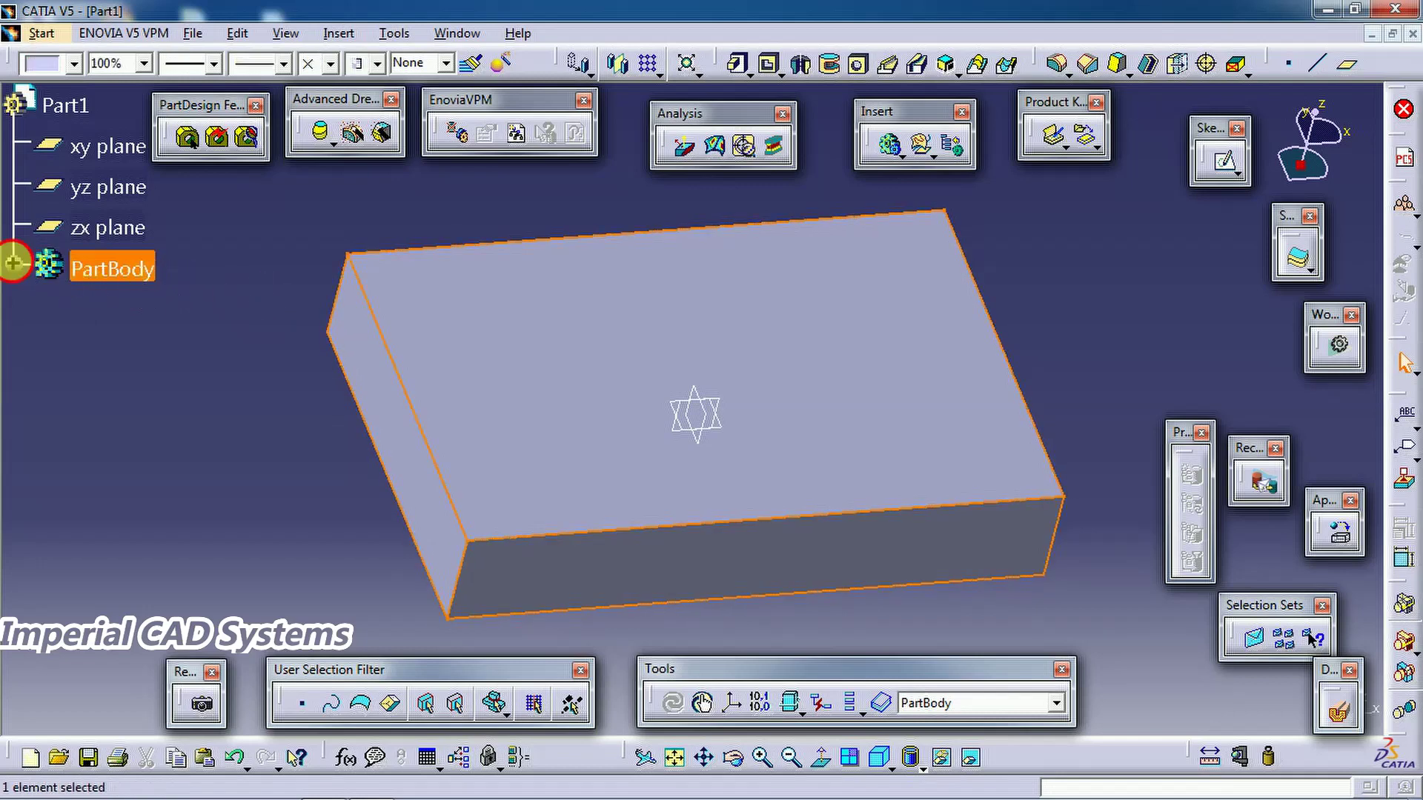
{"action": "left_click", "coordinate": [14, 264]}
{"action": "left_click", "coordinate": [125, 308]}
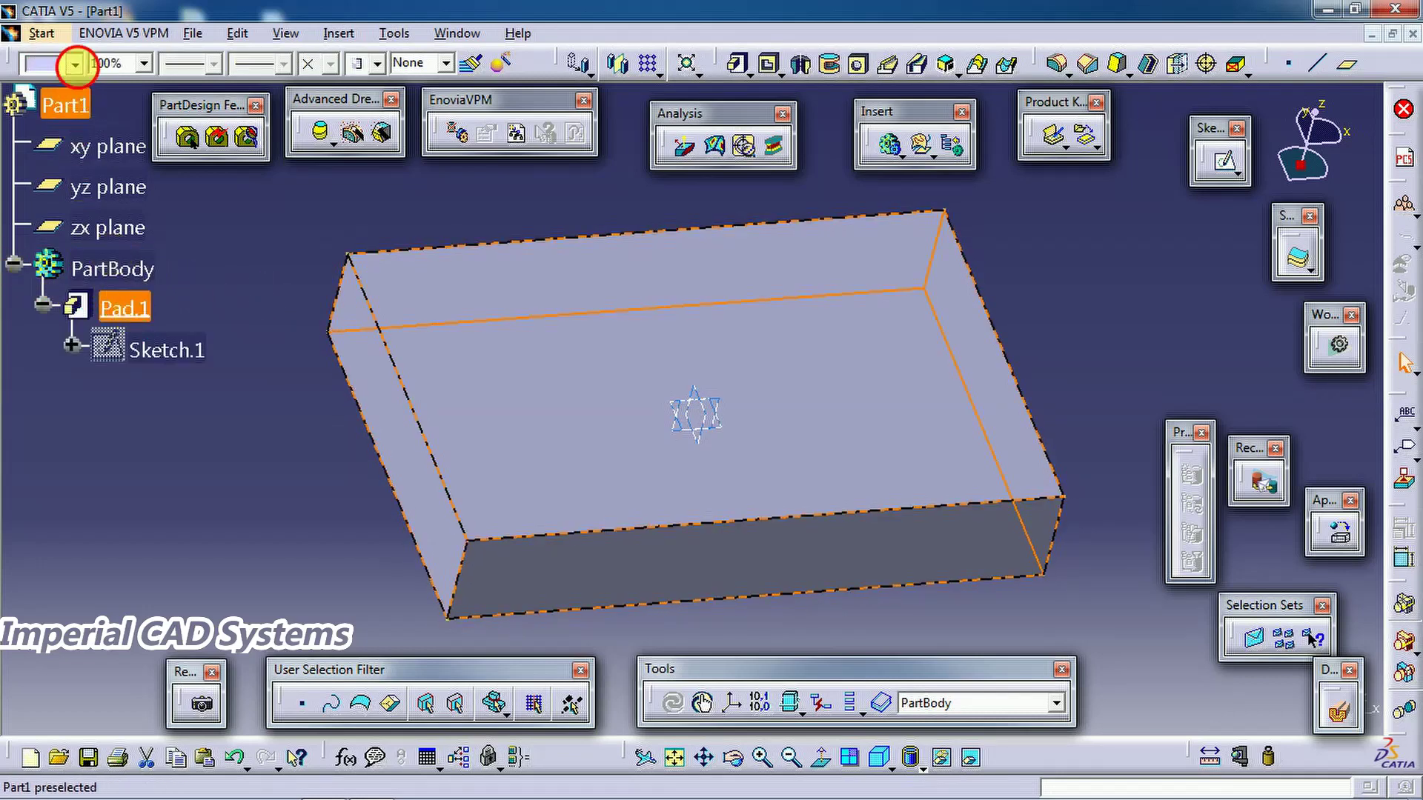
{"action": "left_click", "coordinate": [75, 64]}
{"action": "left_click", "coordinate": [75, 206]}
{"action": "middle_click_drag", "start_coordinate": [519, 274], "coordinate": [437, 278]}
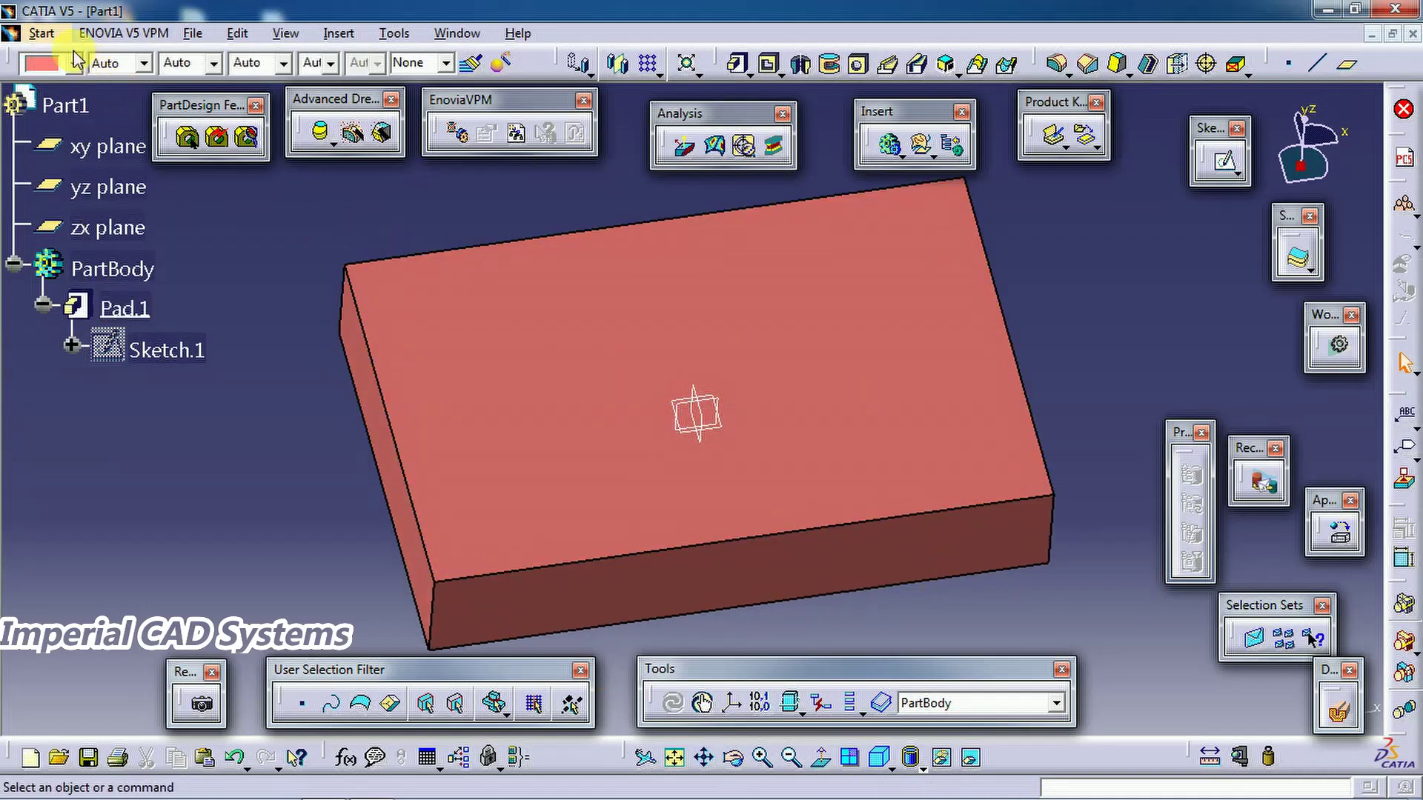
- Switch to Generative Shape Design and start a Spiral from the Wireframe curves flyout
{"action": "left_click", "coordinate": [41, 33]}
{"action": "mouse_move", "coordinate": [237, 292]}
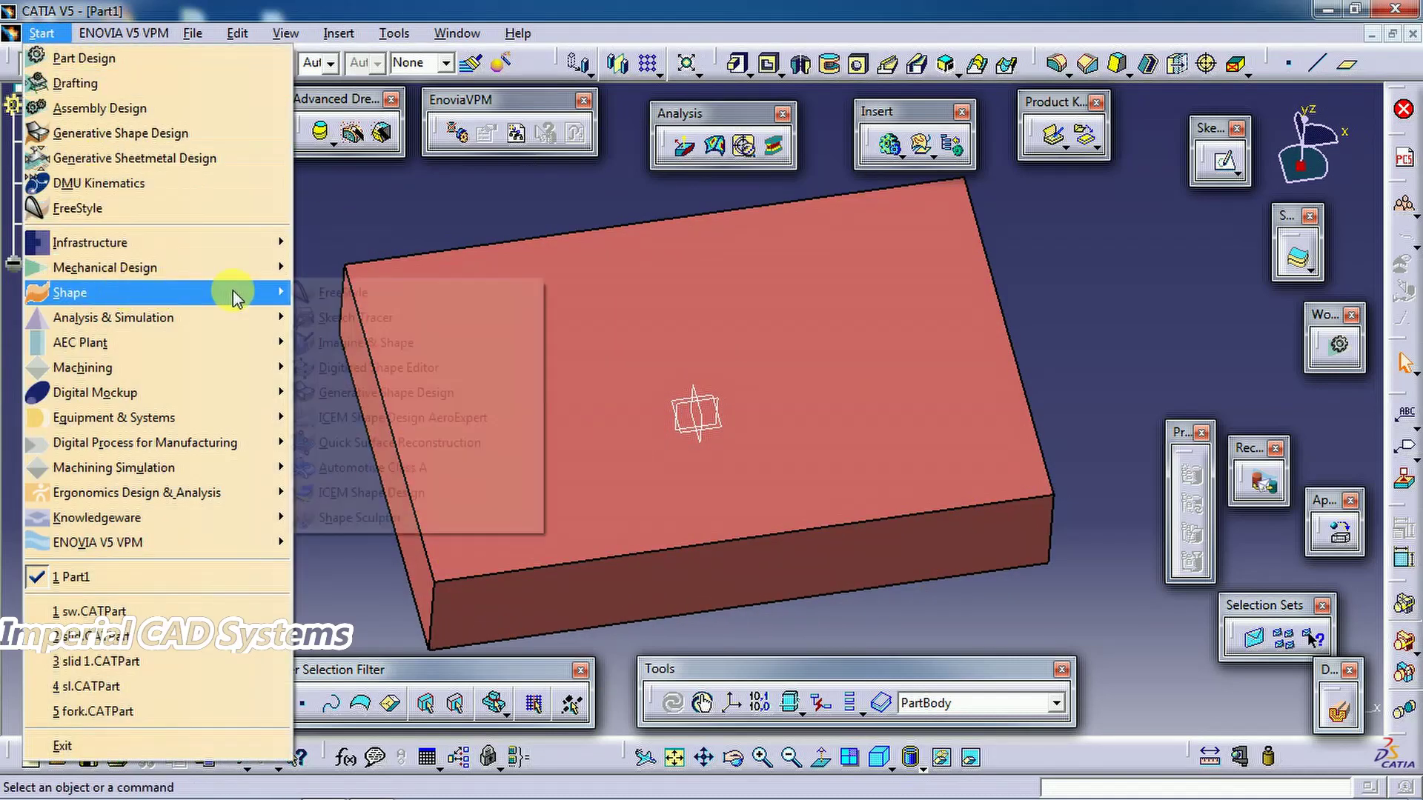
{"action": "left_click", "coordinate": [355, 392]}
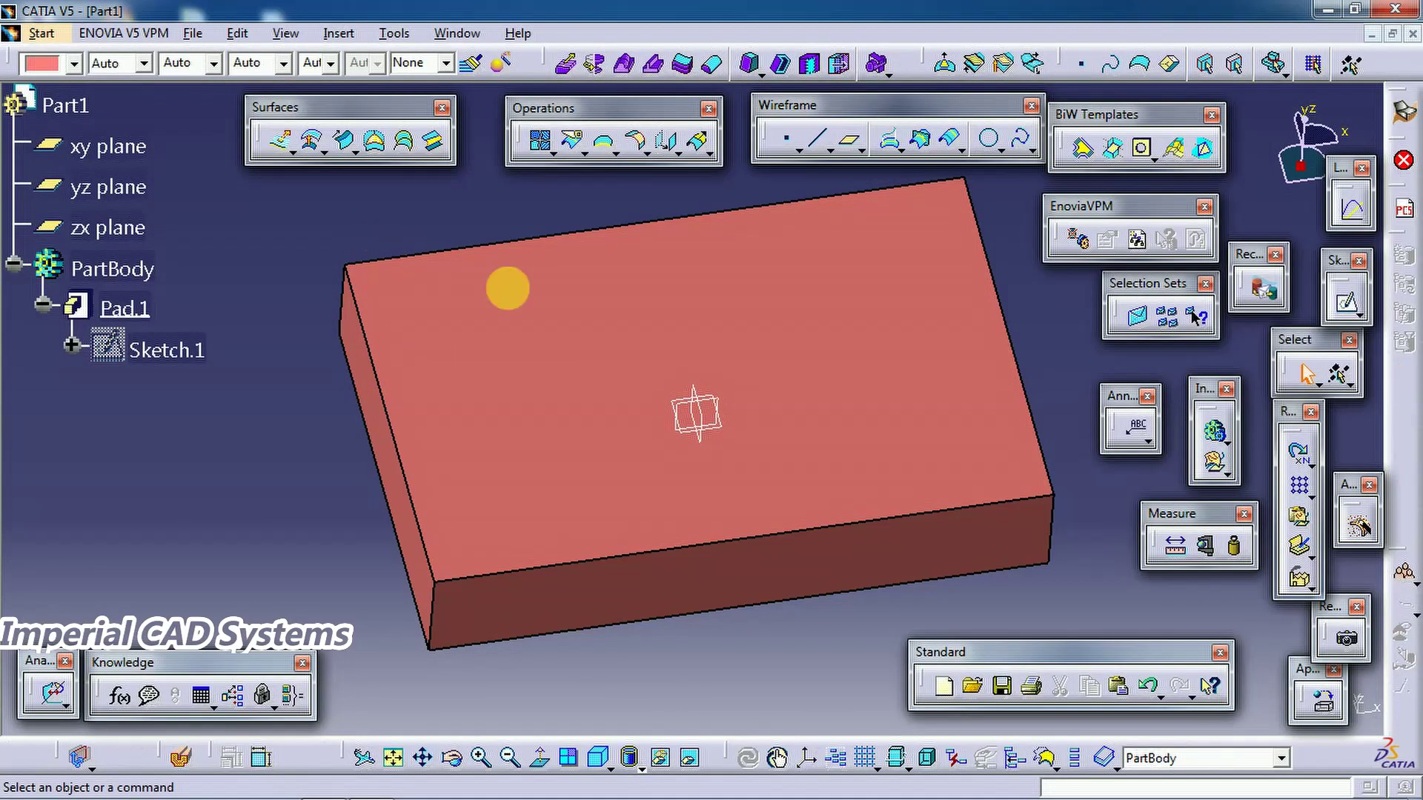
{"action": "middle_click_drag", "start_coordinate": [737, 366], "coordinate": [630, 378]}
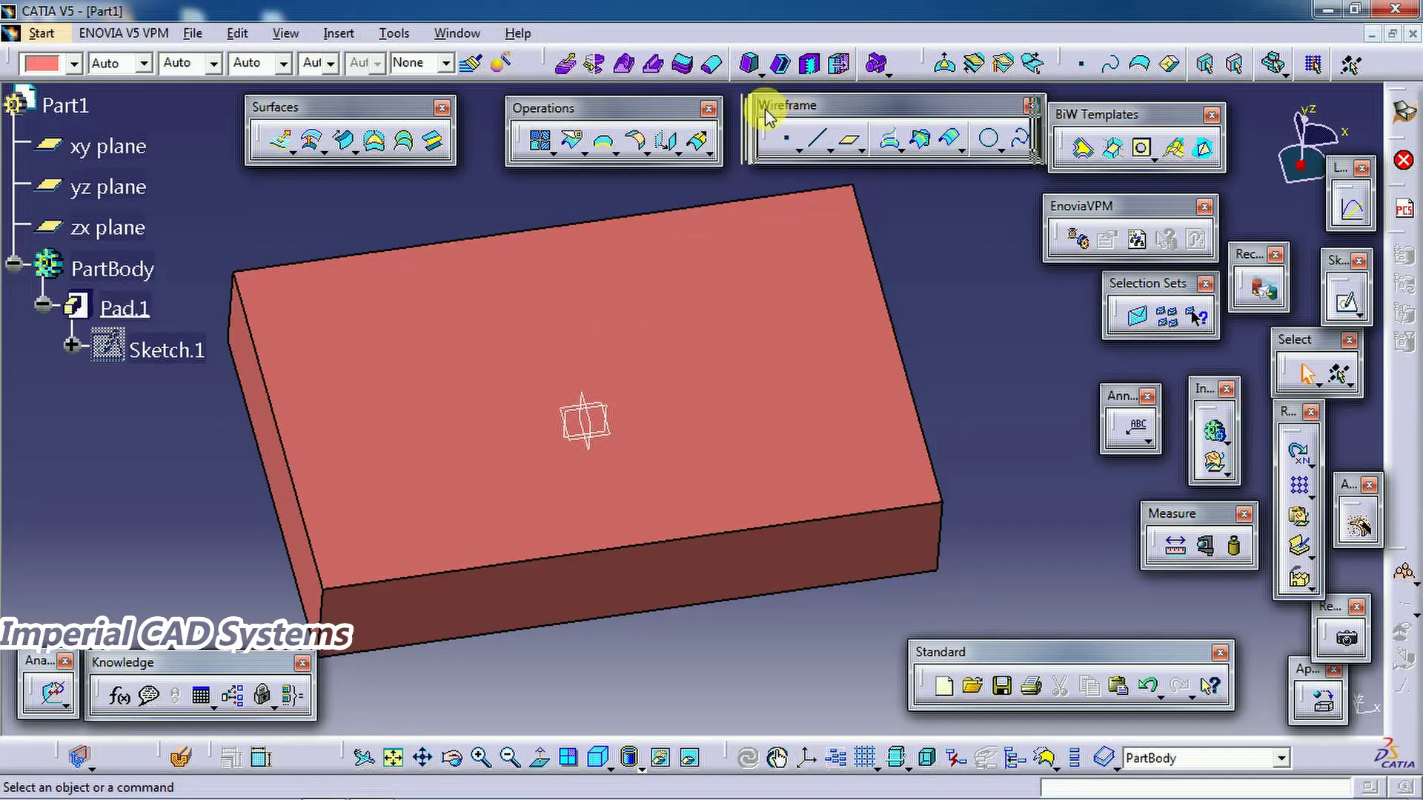
{"action": "left_click_drag", "start_coordinate": [765, 115], "coordinate": [750, 123]}
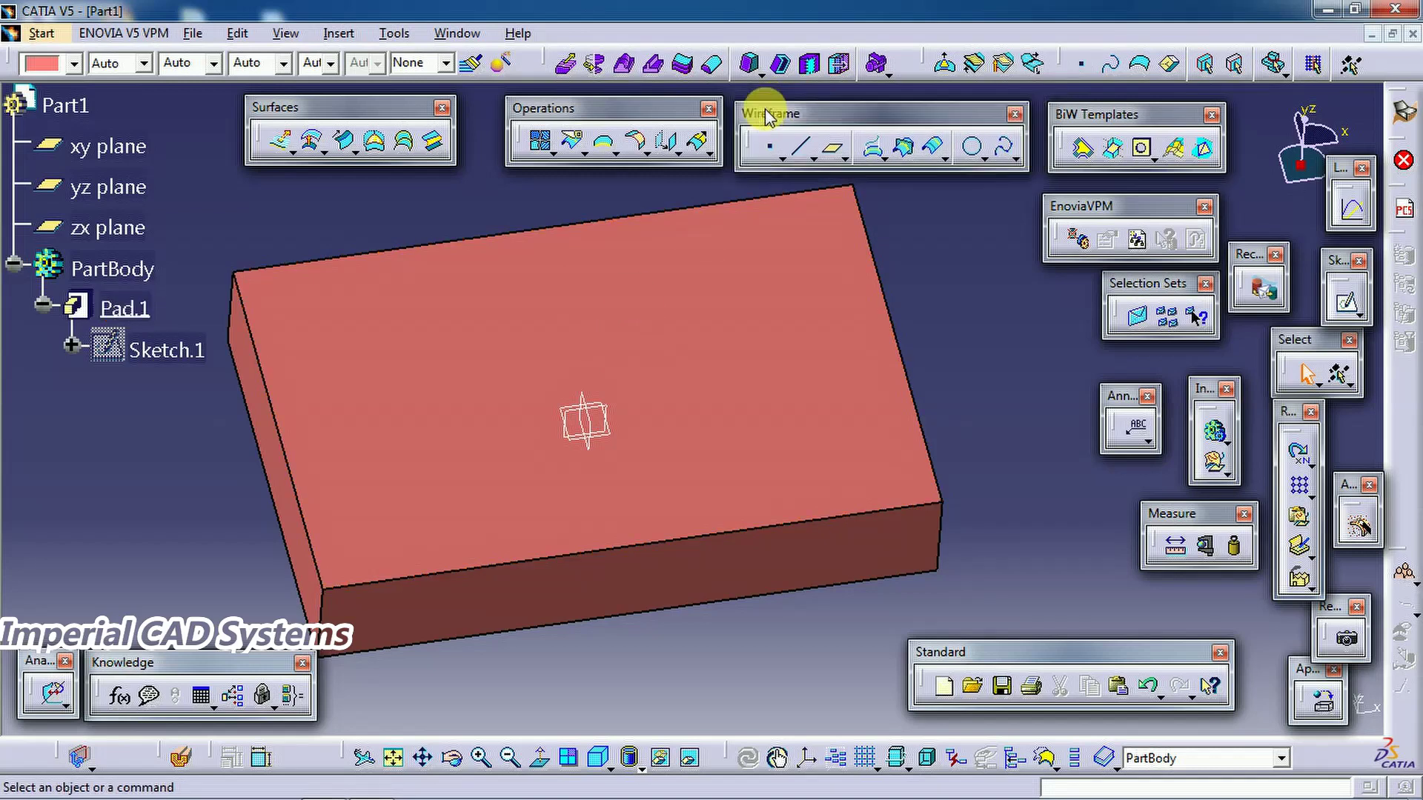
{"action": "left_click", "coordinate": [1015, 161]}
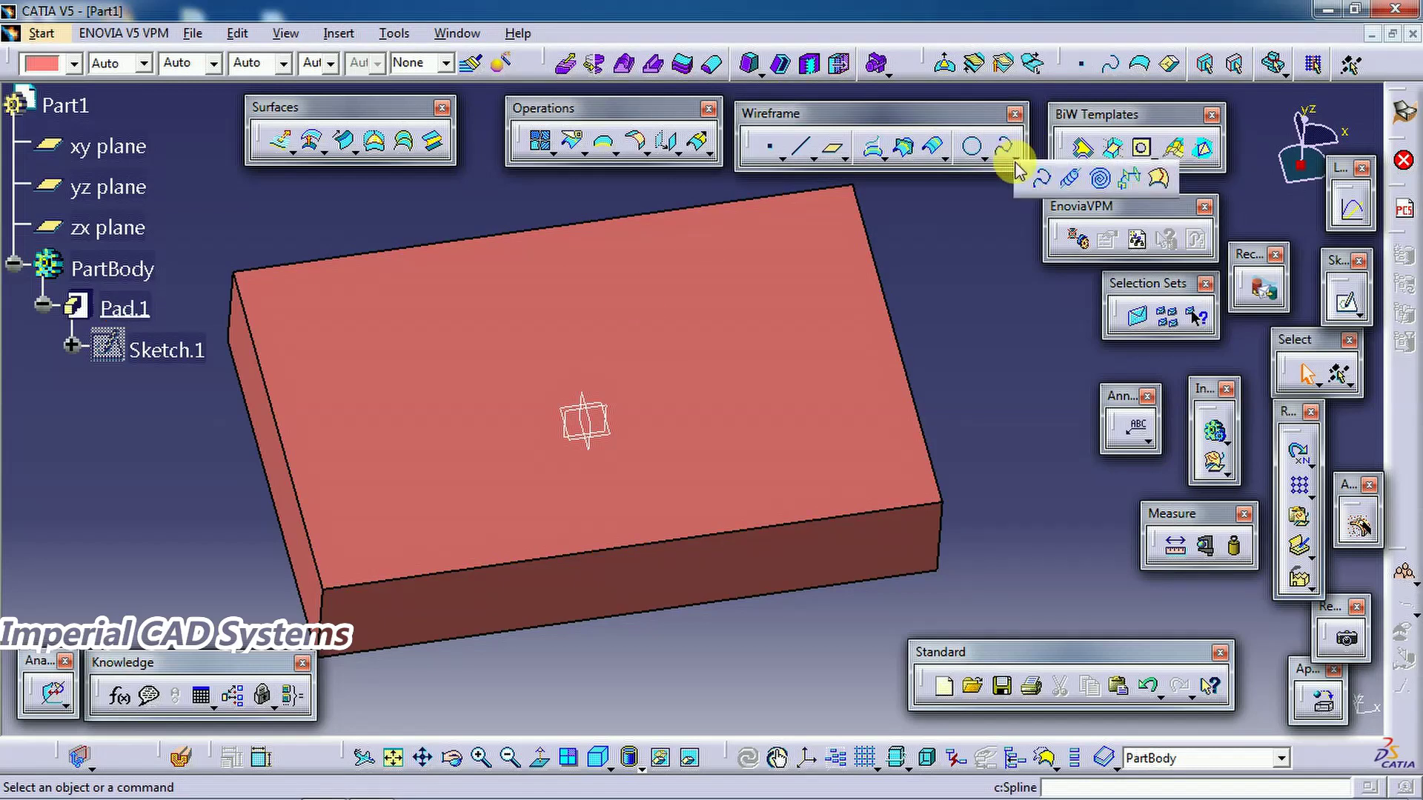
{"action": "left_click", "coordinate": [1094, 181]}
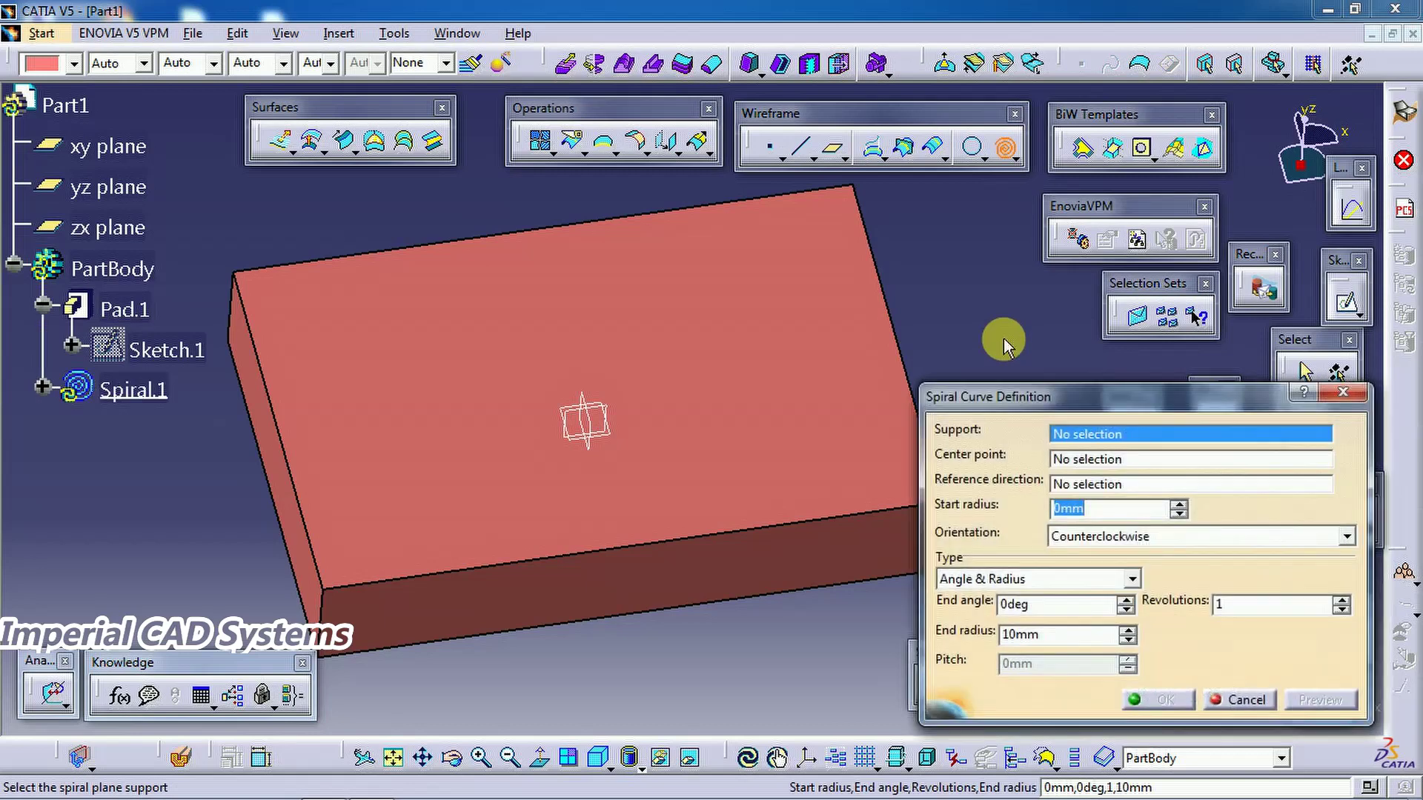
- Give the spiral the block's top face as support, new Point.1 at (0,0,0) as centre, X Component reference
{"action": "left_click", "coordinate": [1093, 437]}
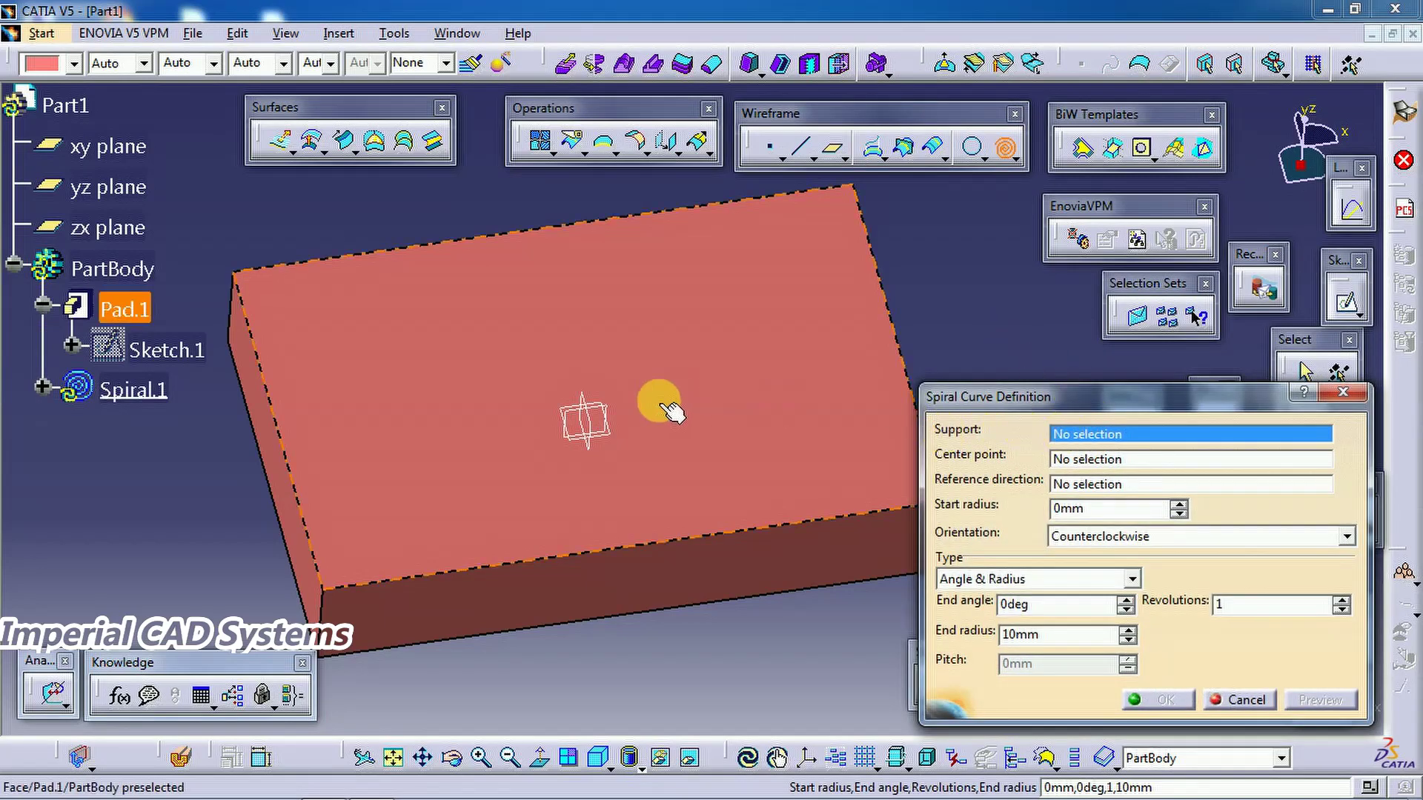
{"action": "left_click", "coordinate": [660, 394]}
{"action": "middle_click_drag", "start_coordinate": [703, 366], "coordinate": [912, 453]}
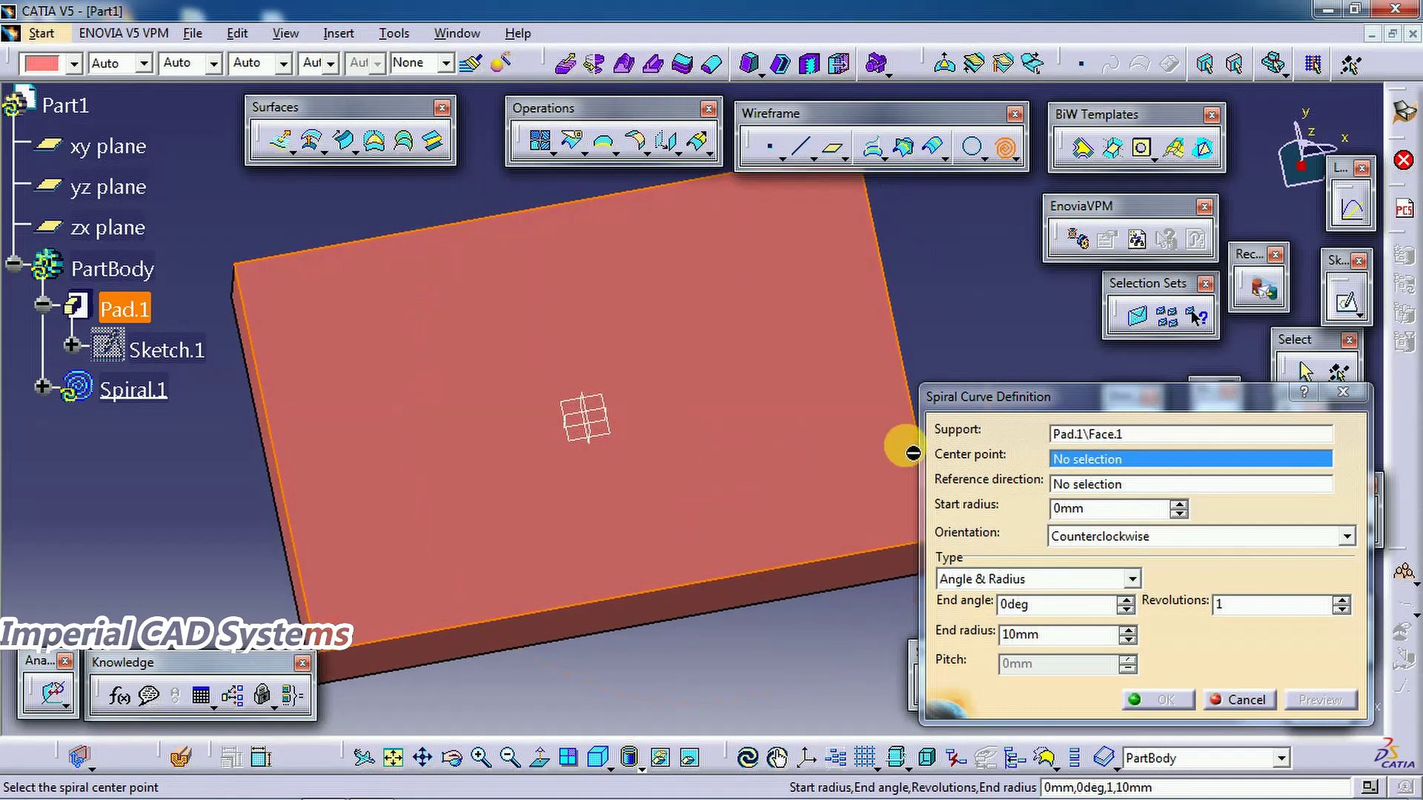
{"action": "right_click", "coordinate": [1055, 461]}
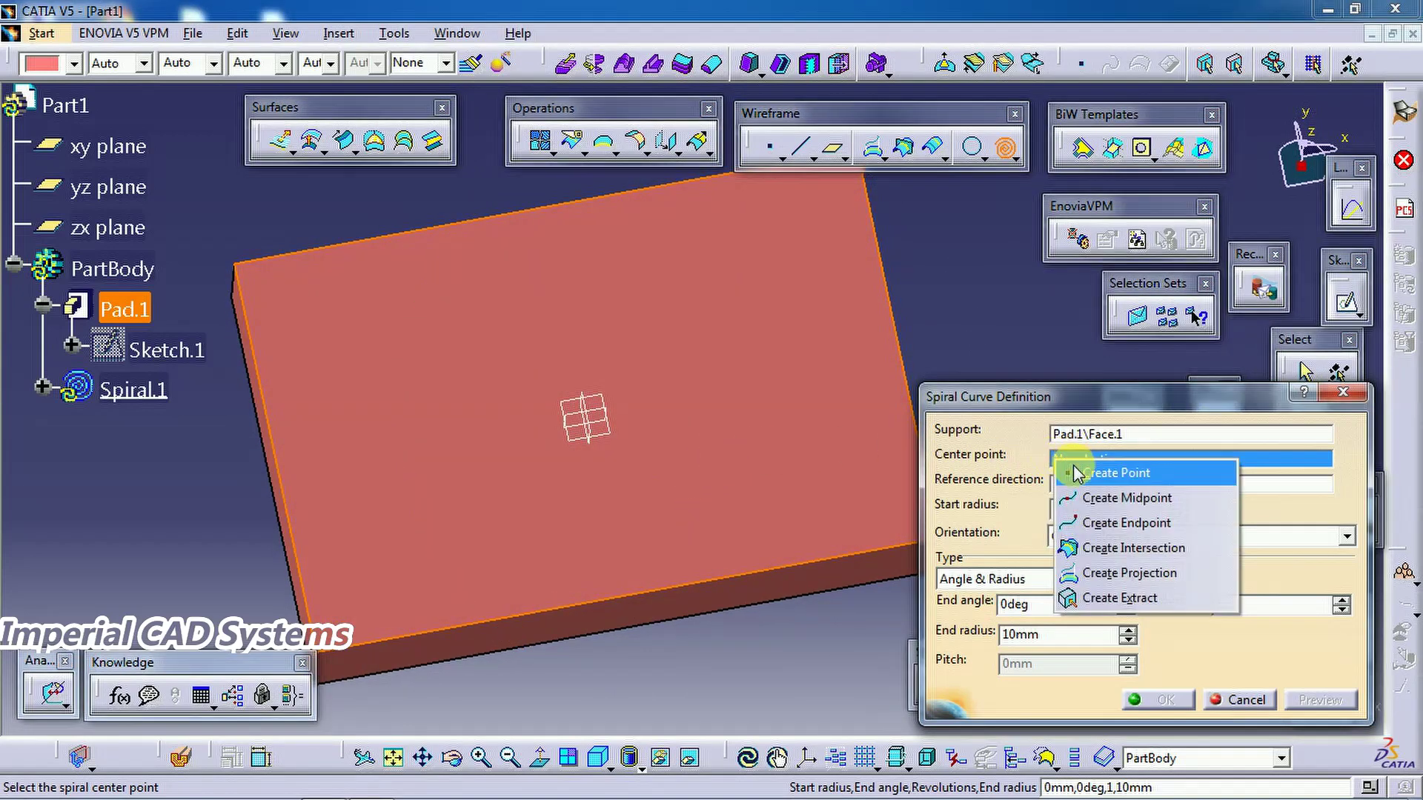
{"action": "left_click", "coordinate": [1076, 473]}
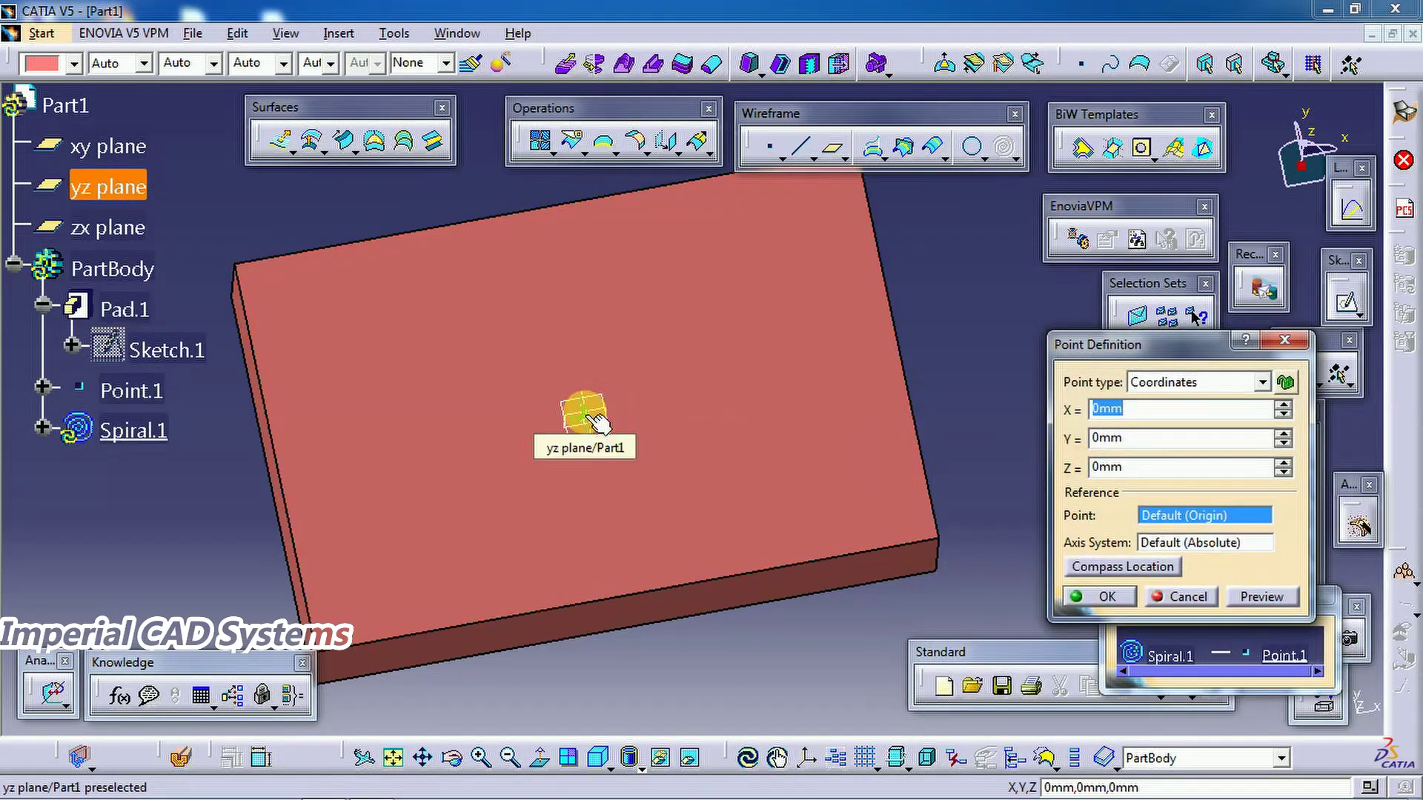
{"action": "left_click", "coordinate": [1107, 597]}
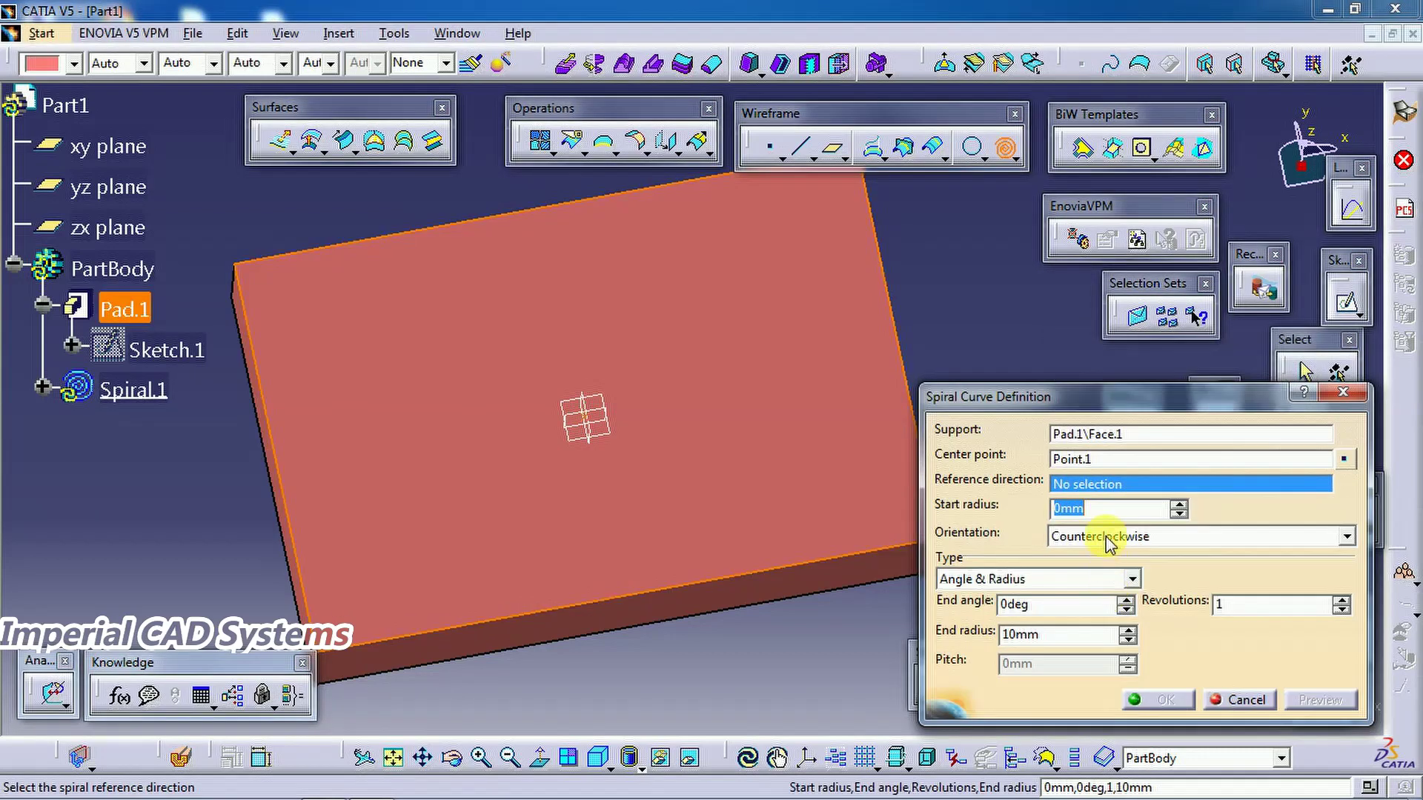
{"action": "right_click", "coordinate": [1092, 490]}
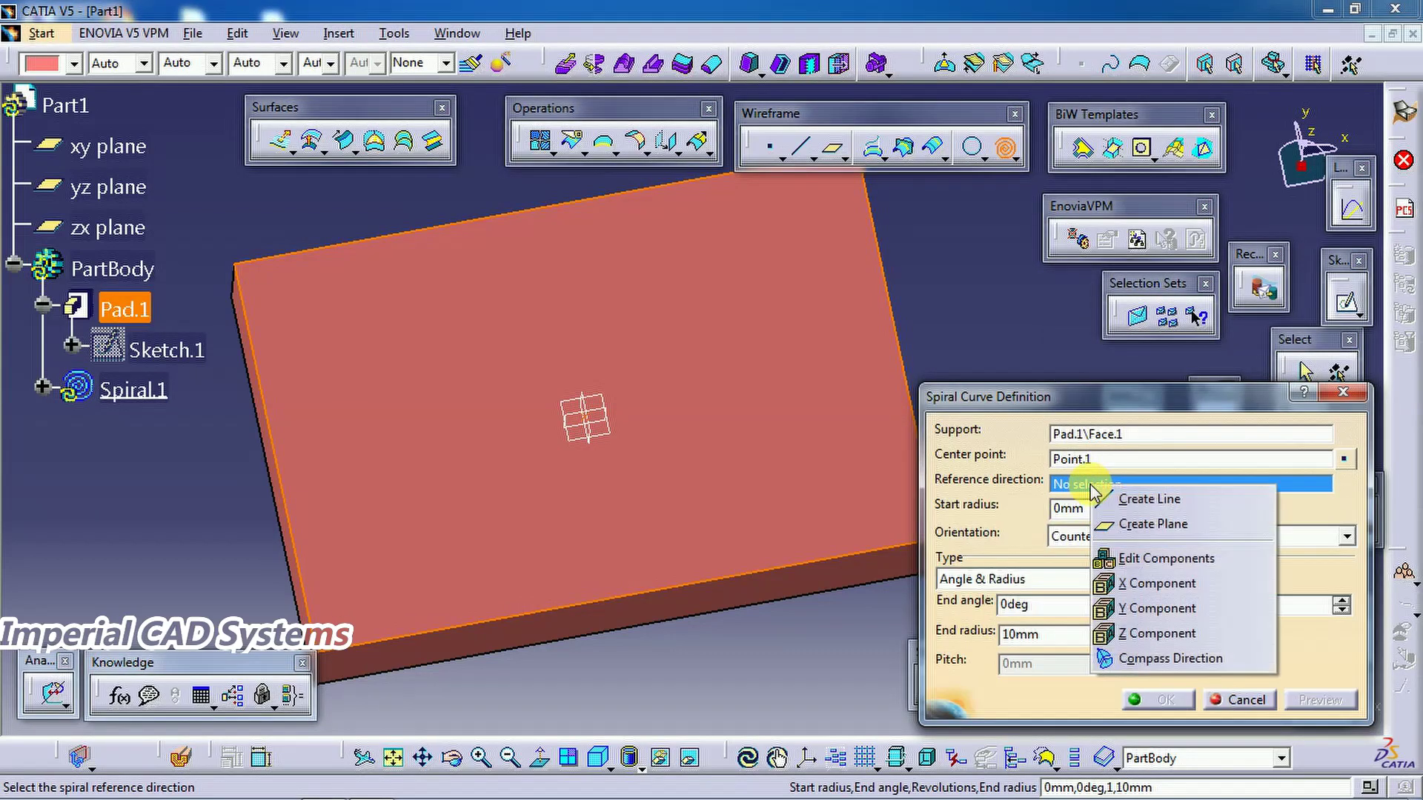
{"action": "left_click", "coordinate": [1145, 585]}
{"action": "middle_click_drag", "start_coordinate": [756, 571], "coordinate": [805, 478]}
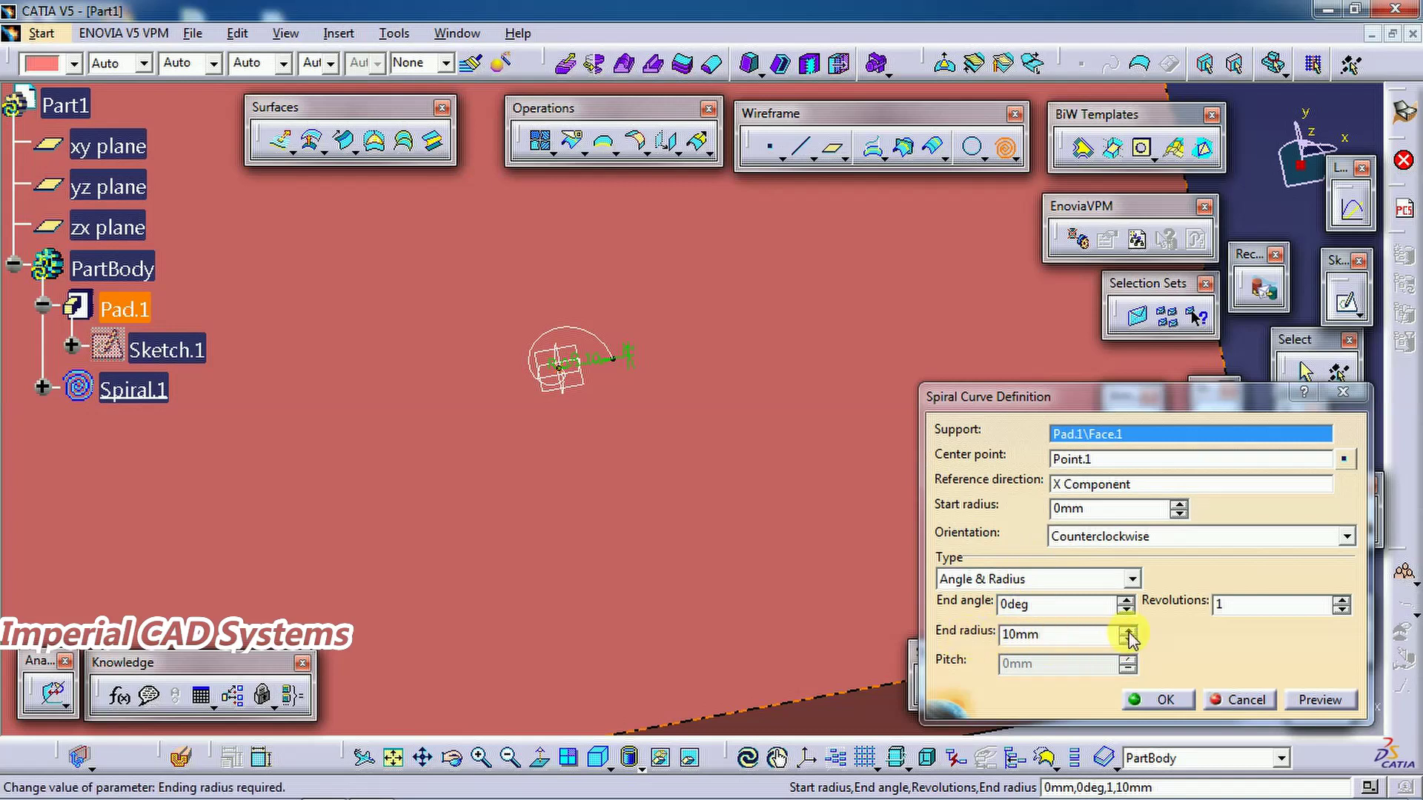
- Set the spiral's start radius to 18 mm and raise it to 5 revolutions
{"action": "left_click_drag", "start_coordinate": [1128, 635], "coordinate": [1128, 636]}
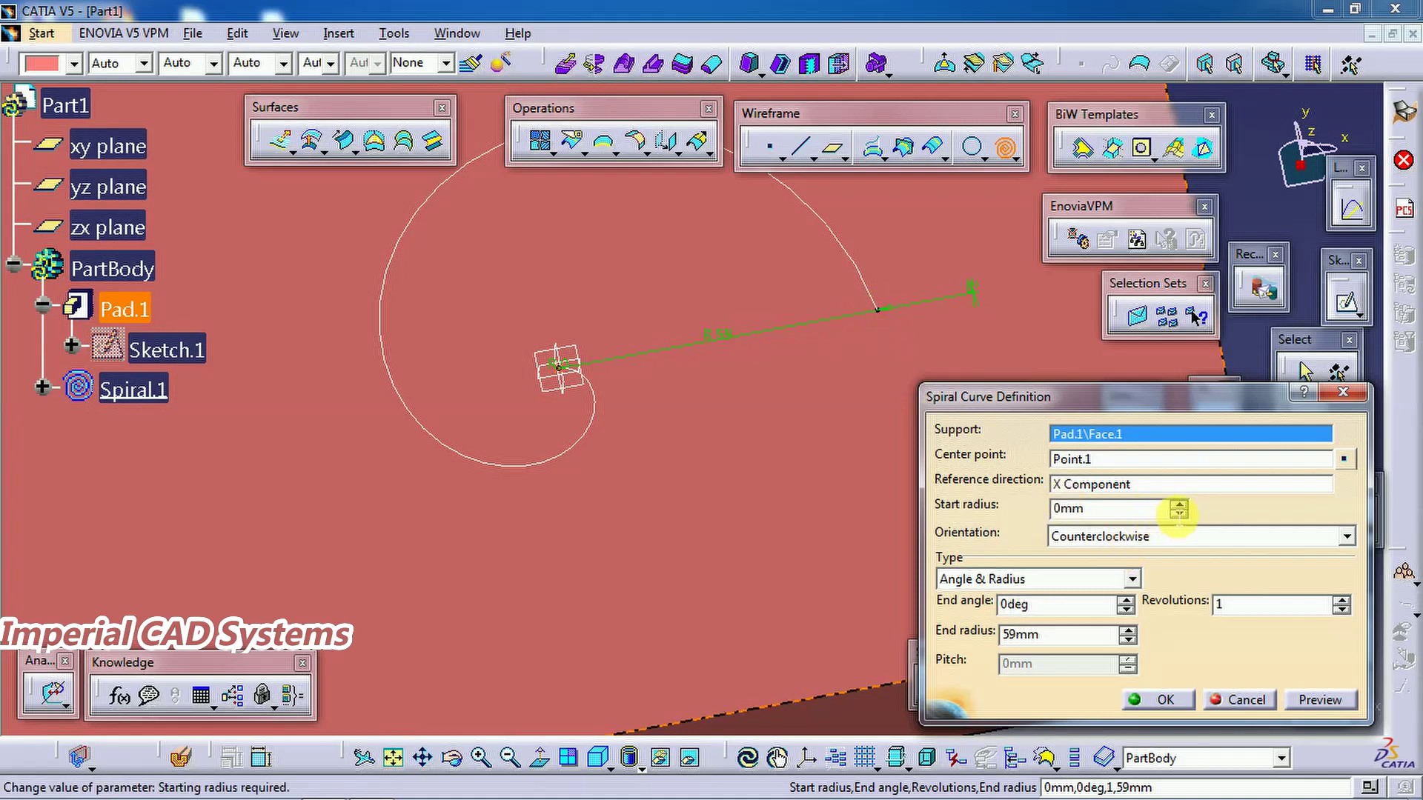
{"action": "left_click_drag", "start_coordinate": [1178, 506], "coordinate": [1178, 507]}
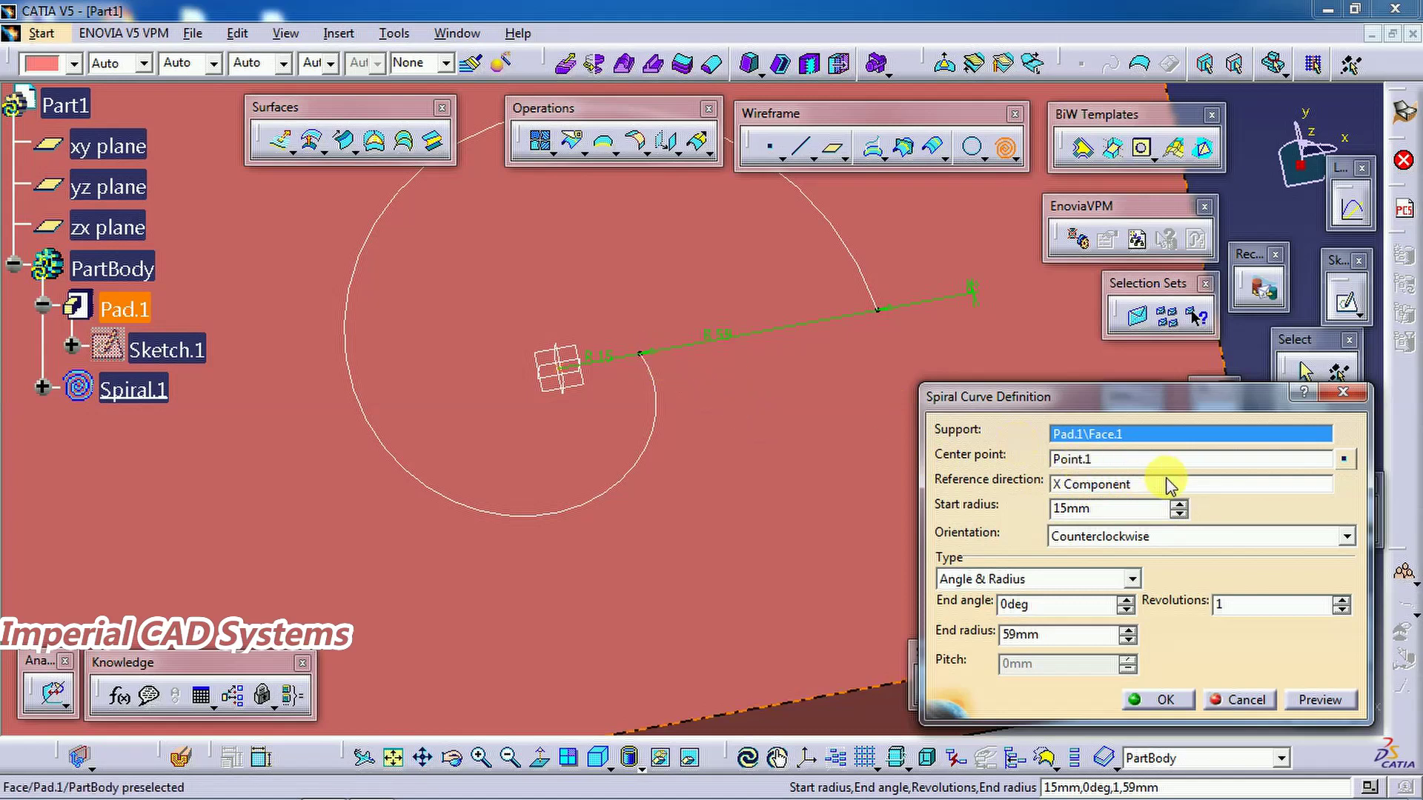
{"action": "left_click", "coordinate": [1180, 505]}
{"action": "left_click", "coordinate": [1178, 510]}
{"action": "left_click", "coordinate": [1178, 510]}
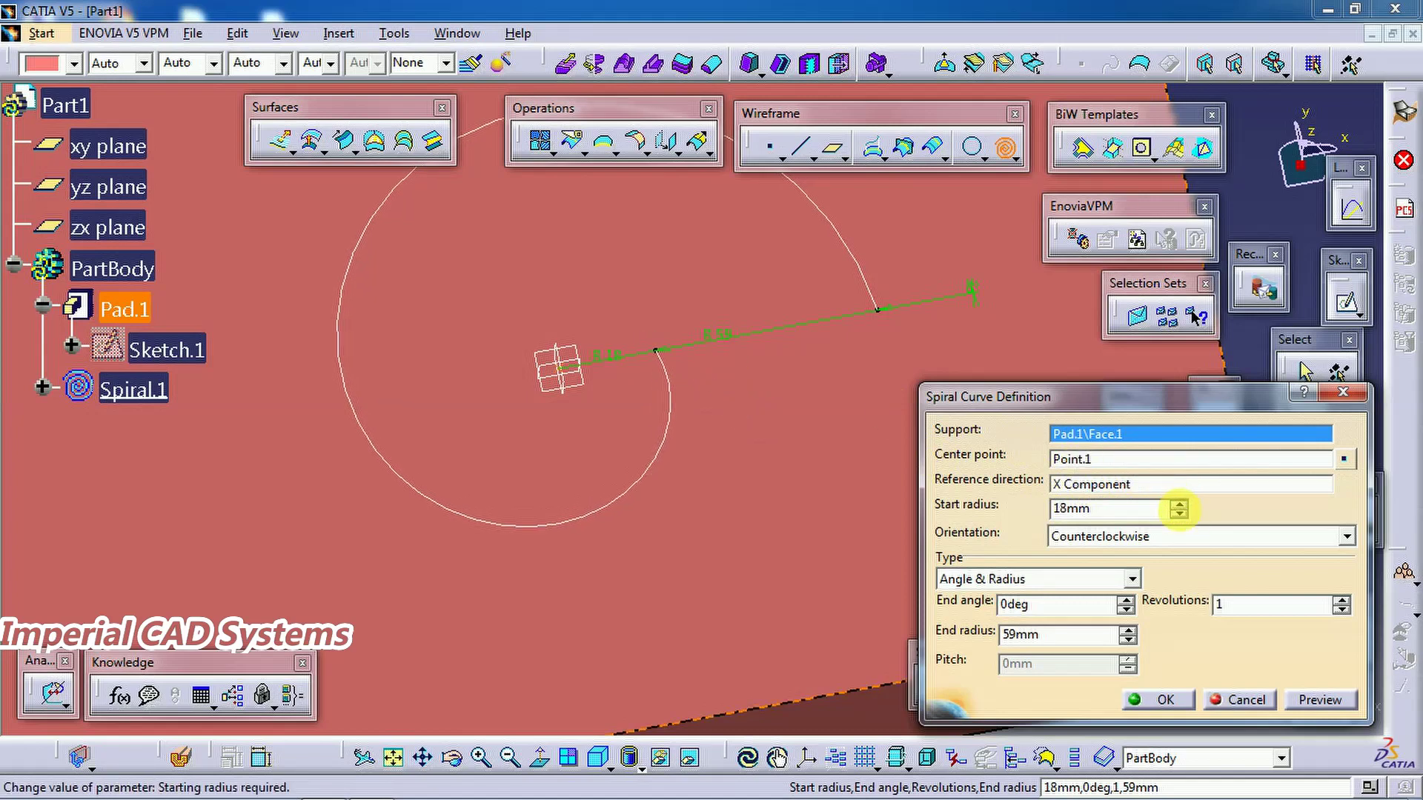
{"action": "middle_click_drag", "start_coordinate": [769, 464], "coordinate": [793, 510], "text": "ctrl"}
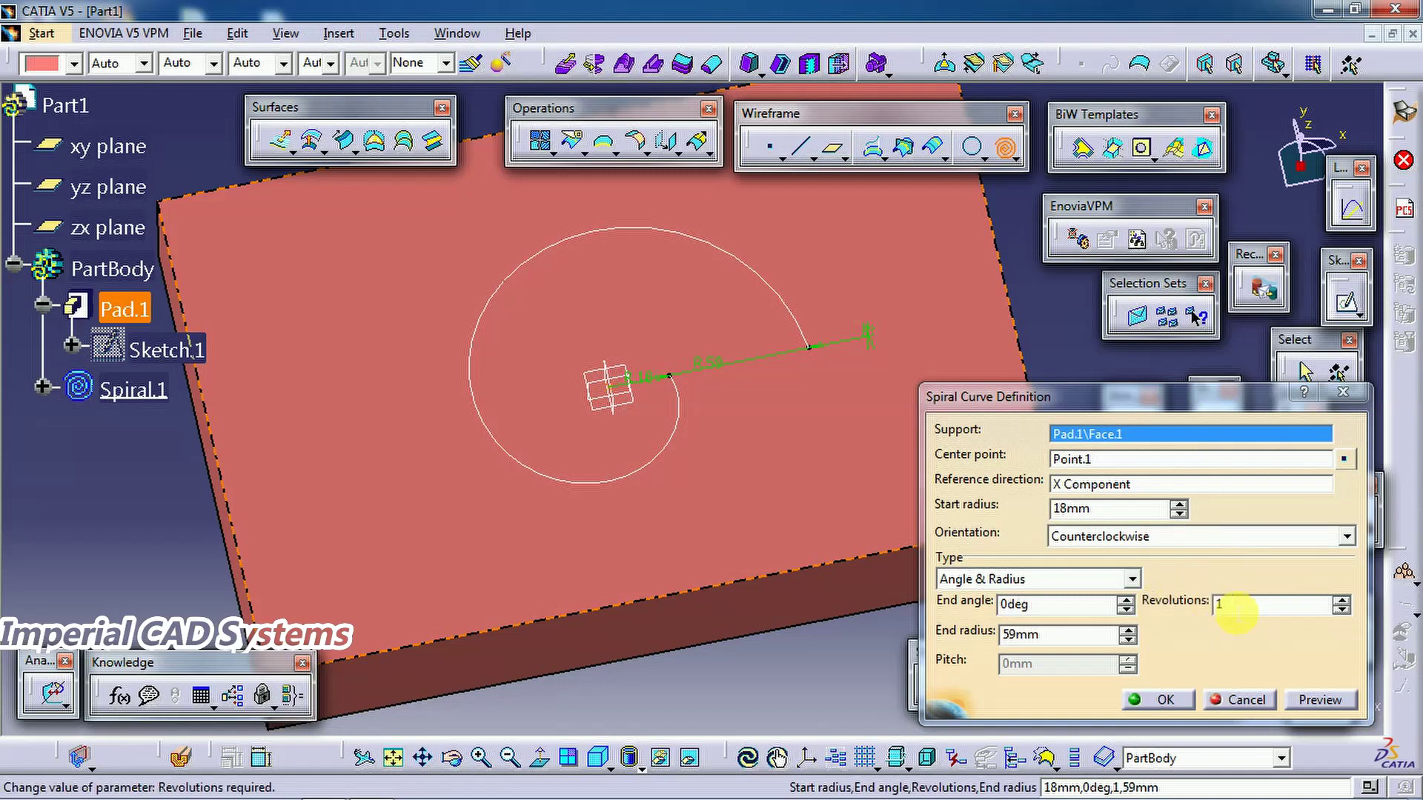
{"action": "left_click", "coordinate": [1341, 601]}
{"action": "left_click", "coordinate": [1341, 601]}
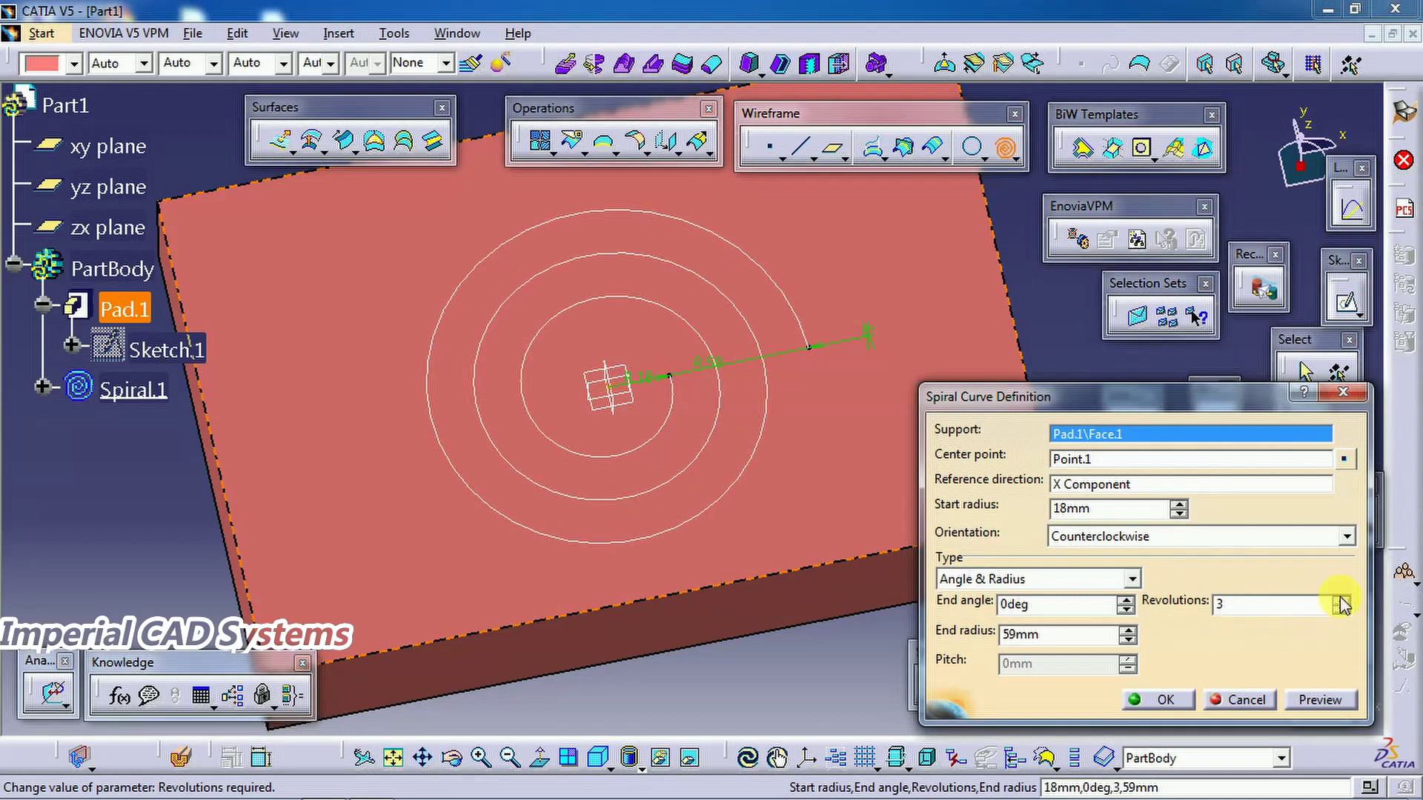
{"action": "left_click", "coordinate": [1341, 601]}
{"action": "left_click", "coordinate": [1341, 600]}
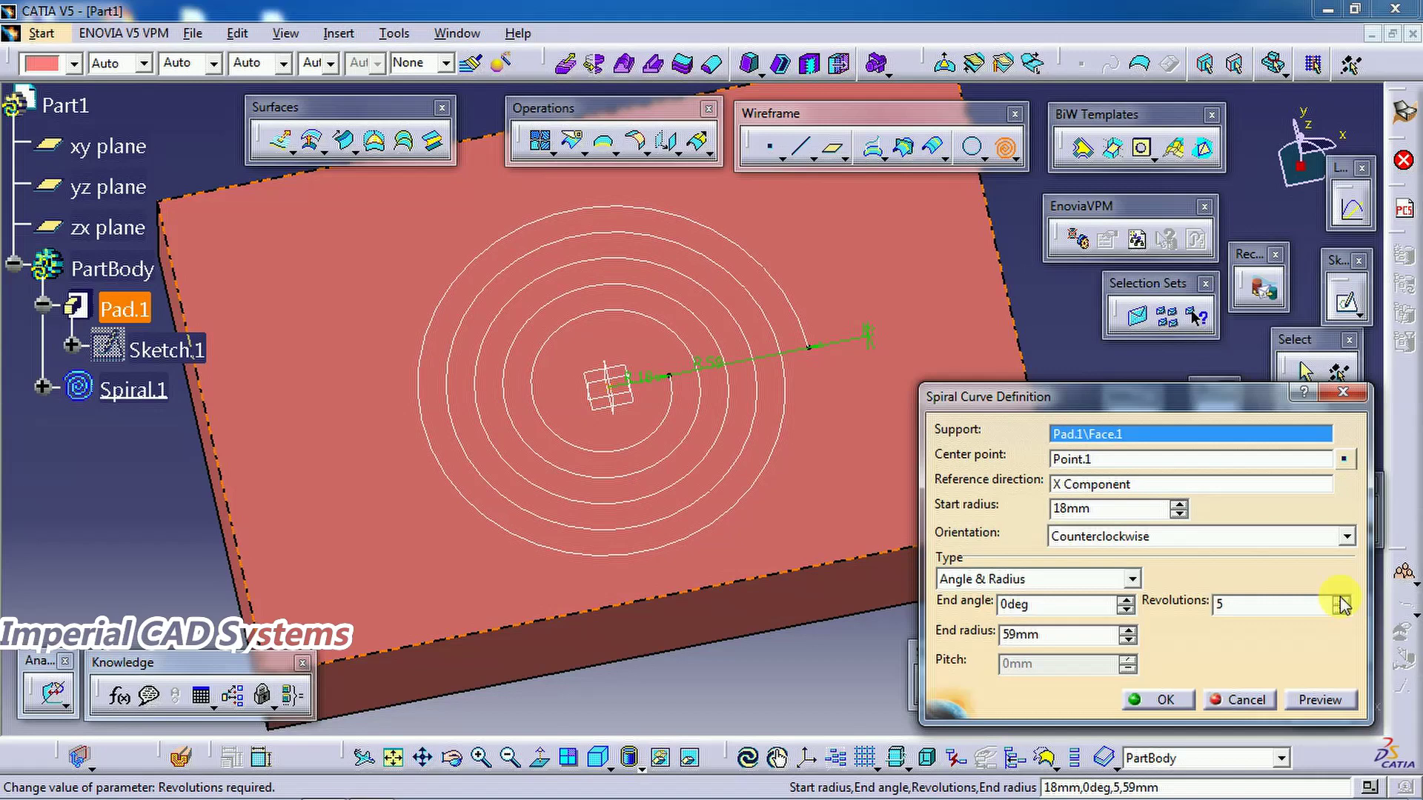
{"action": "middle_click_drag", "start_coordinate": [804, 524], "coordinate": [819, 546]}
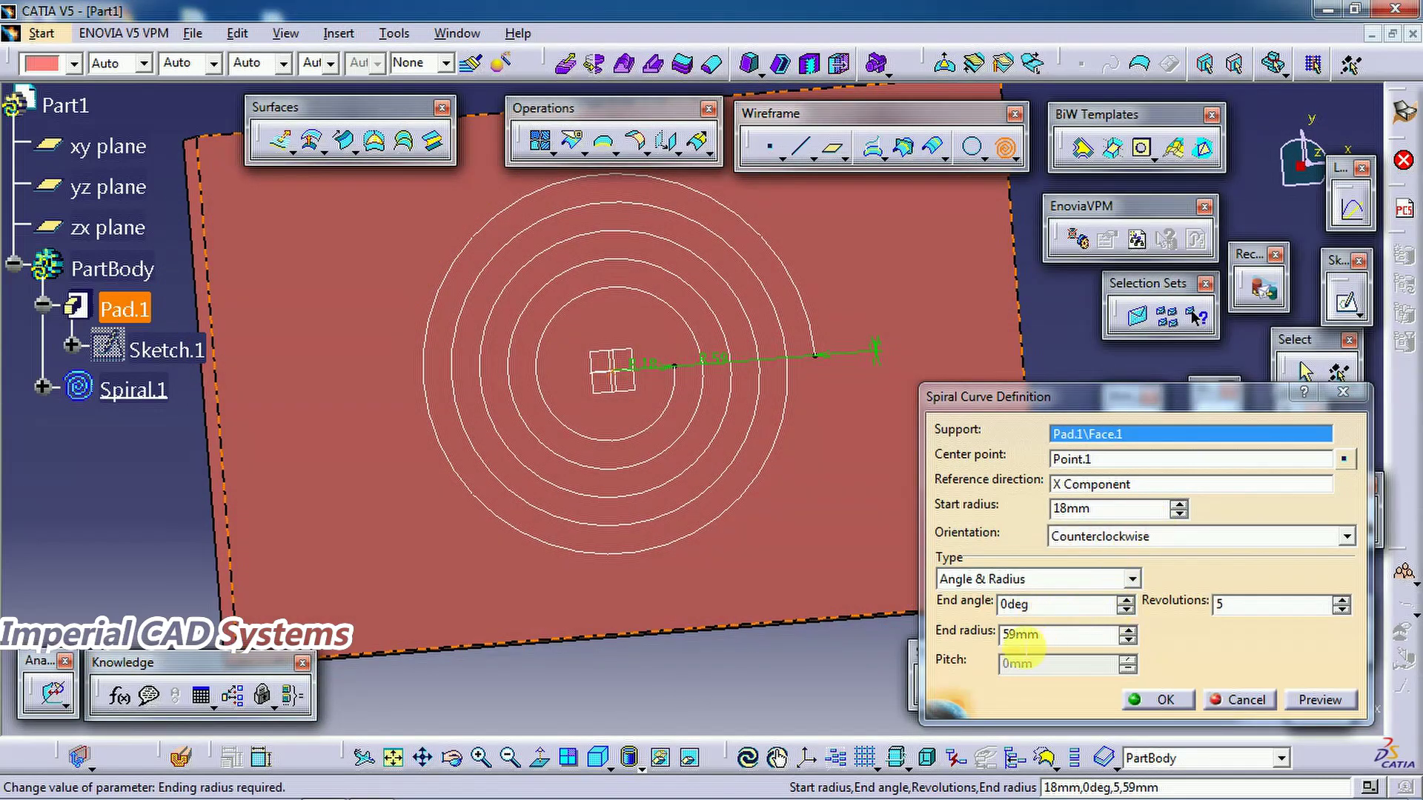
- Increase the end radius to 65 mm and set the pad's top face as support
{"action": "left_click", "coordinate": [1128, 632]}
{"action": "left_click", "coordinate": [1130, 632]}
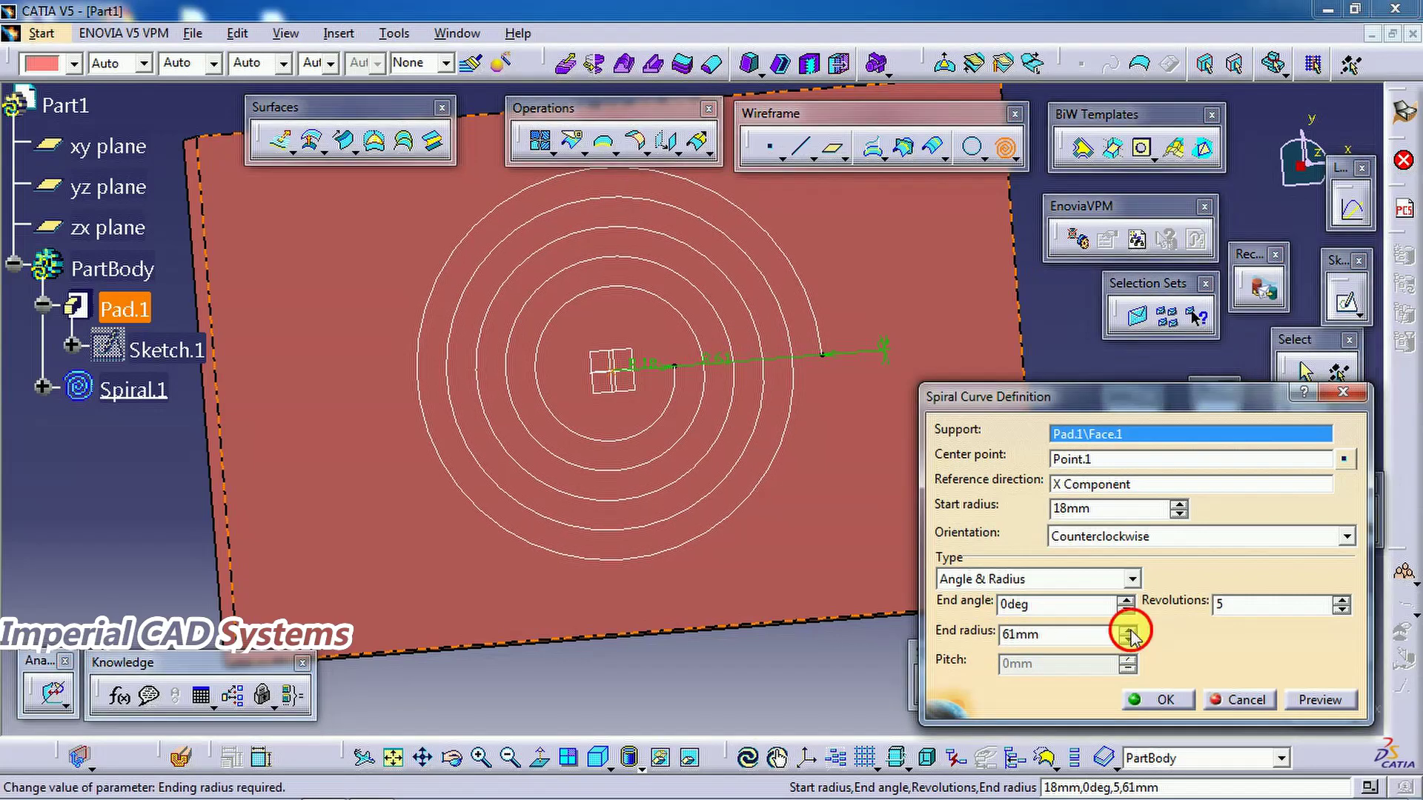
{"action": "left_click", "coordinate": [1128, 633]}
{"action": "left_click", "coordinate": [1128, 633]}
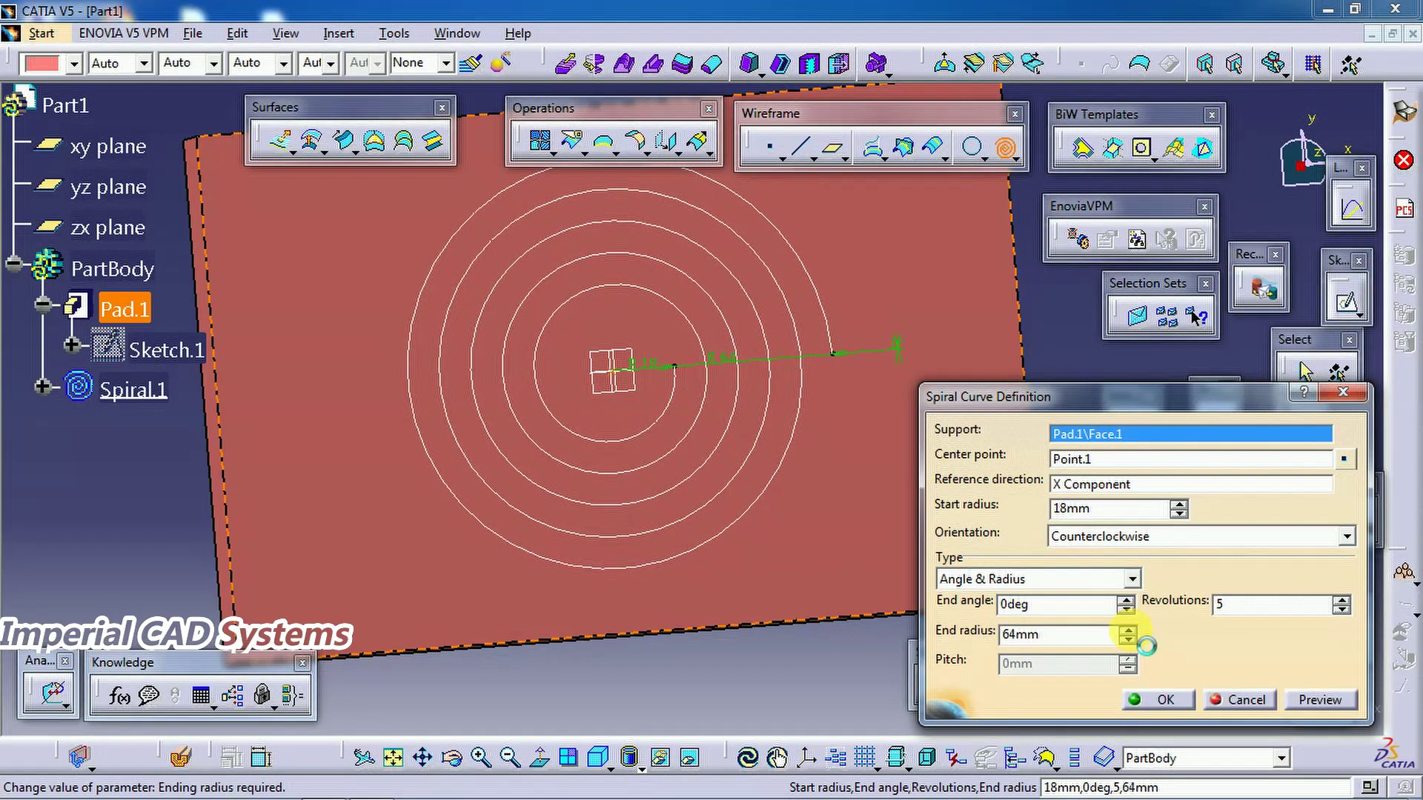
{"action": "left_click", "coordinate": [1128, 633]}
{"action": "middle_click_drag", "start_coordinate": [935, 650], "coordinate": [677, 486]}
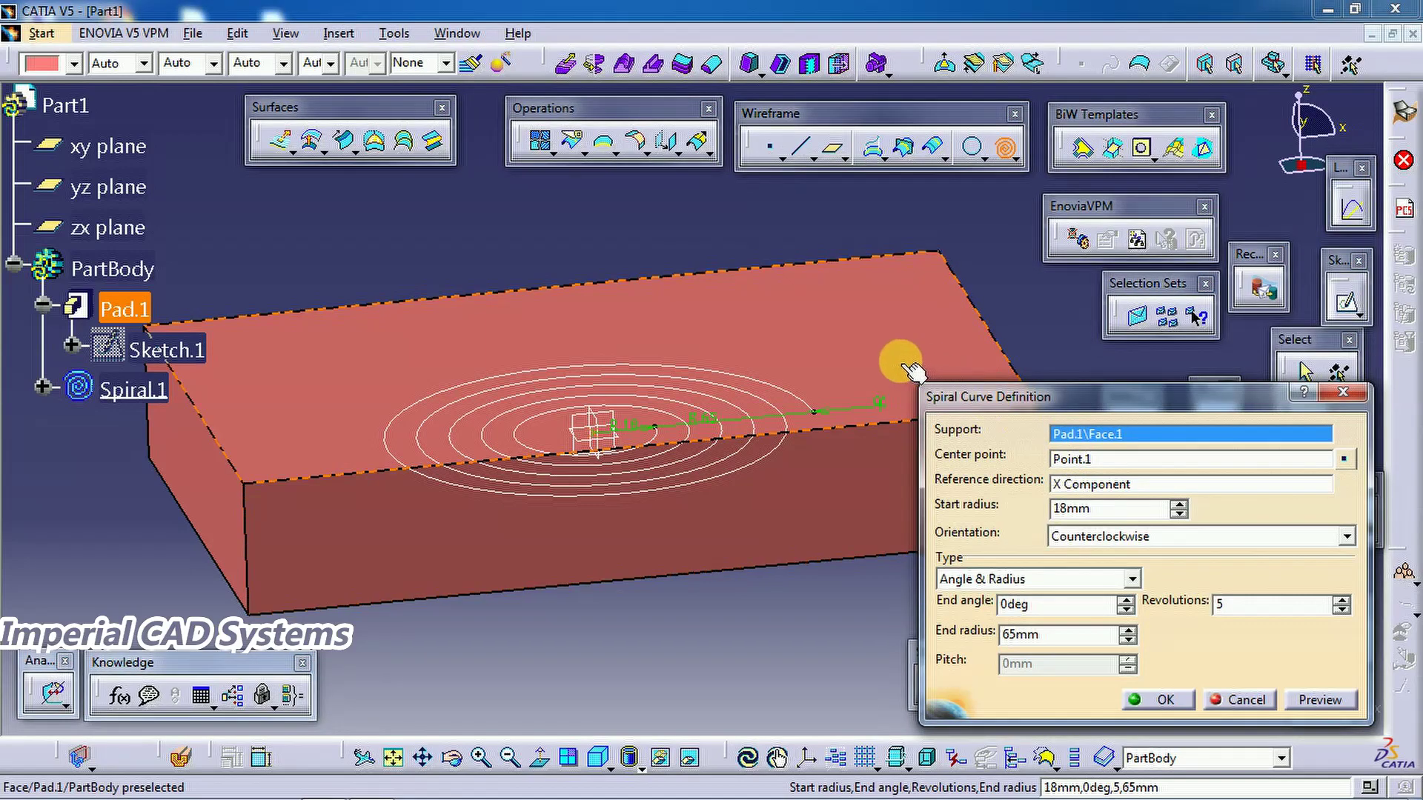
{"action": "left_click", "coordinate": [900, 361]}
{"action": "middle_click_drag", "start_coordinate": [762, 518], "coordinate": [711, 439]}
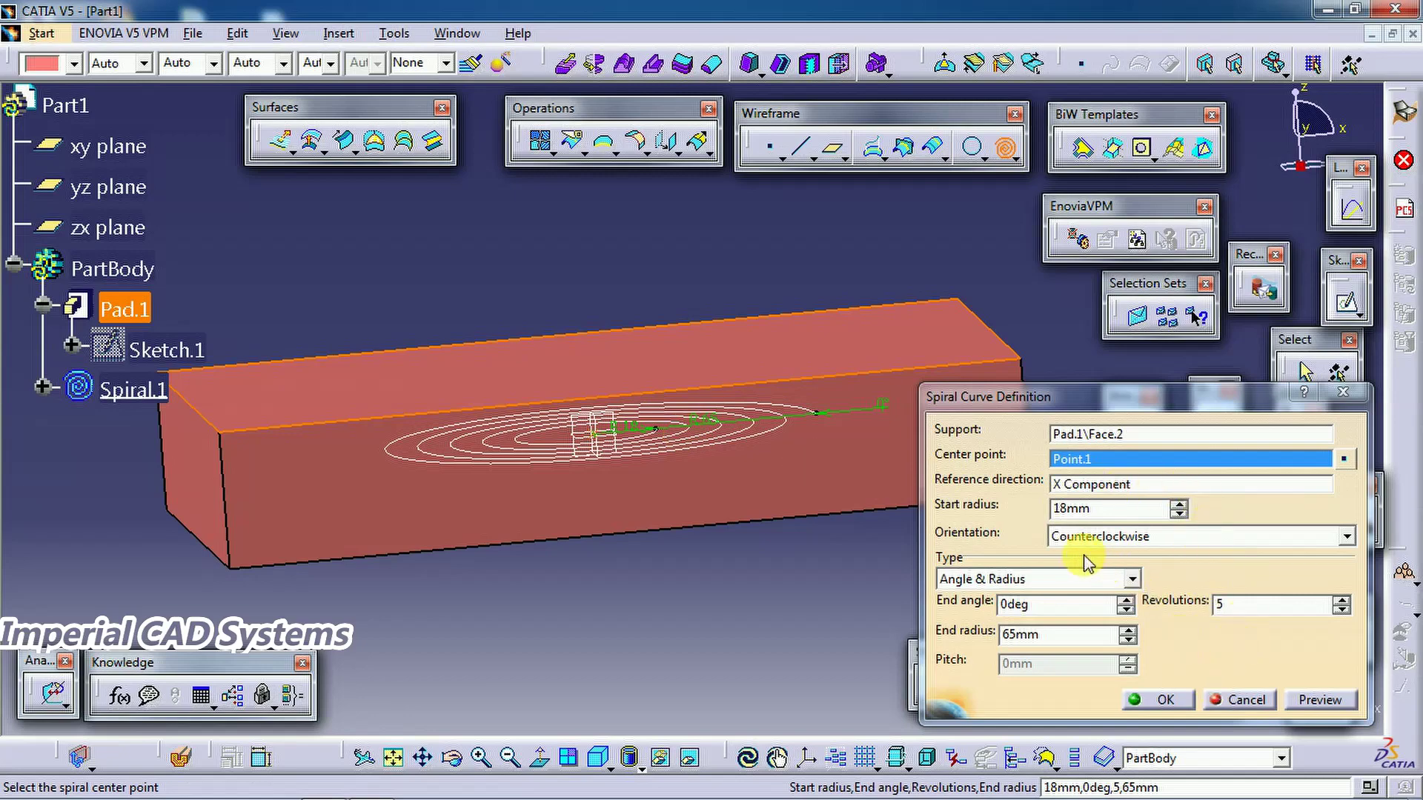
{"action": "middle_click_drag", "start_coordinate": [876, 435], "coordinate": [811, 595]}
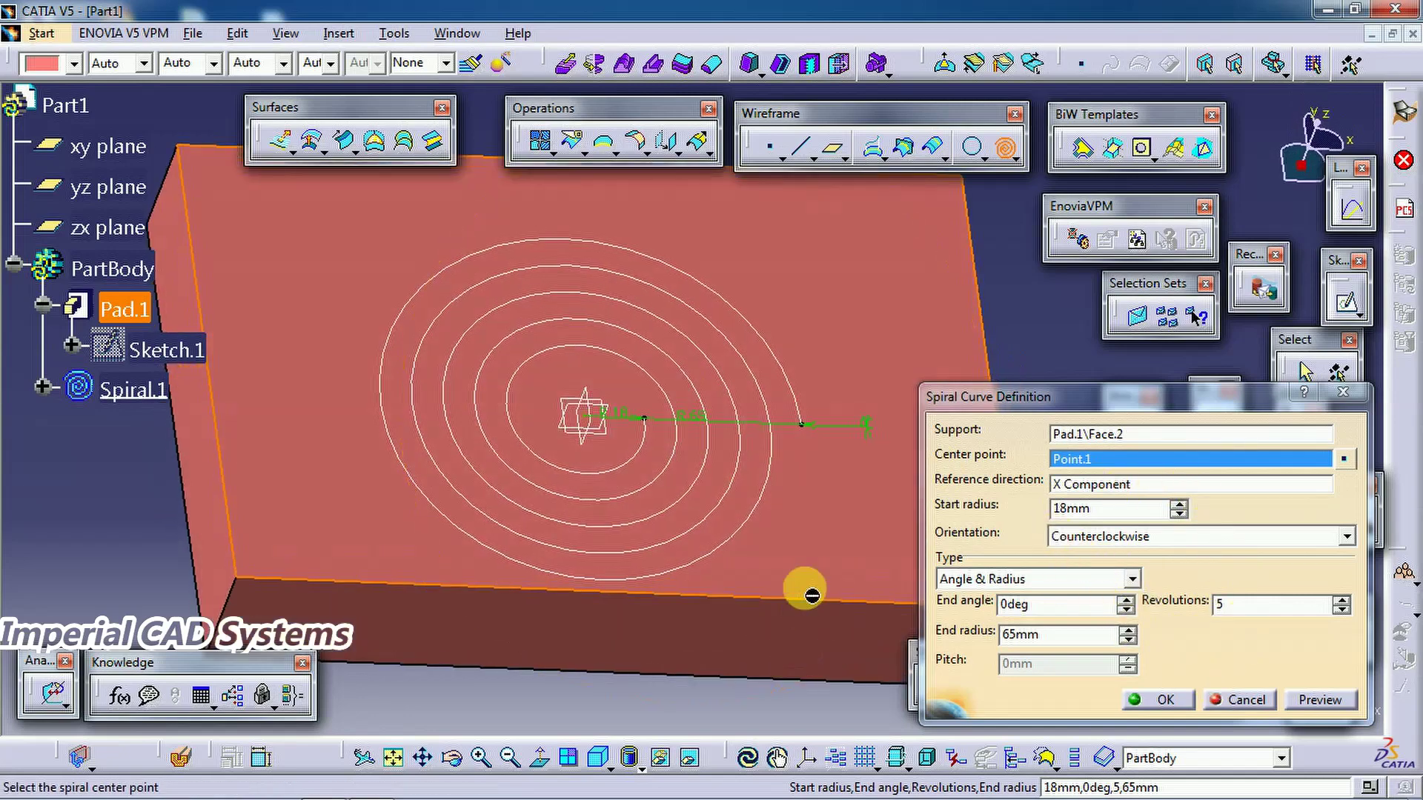
- Finish the spiral with 6 revolutions and a 72 mm end radius
{"action": "left_click", "coordinate": [1342, 600]}
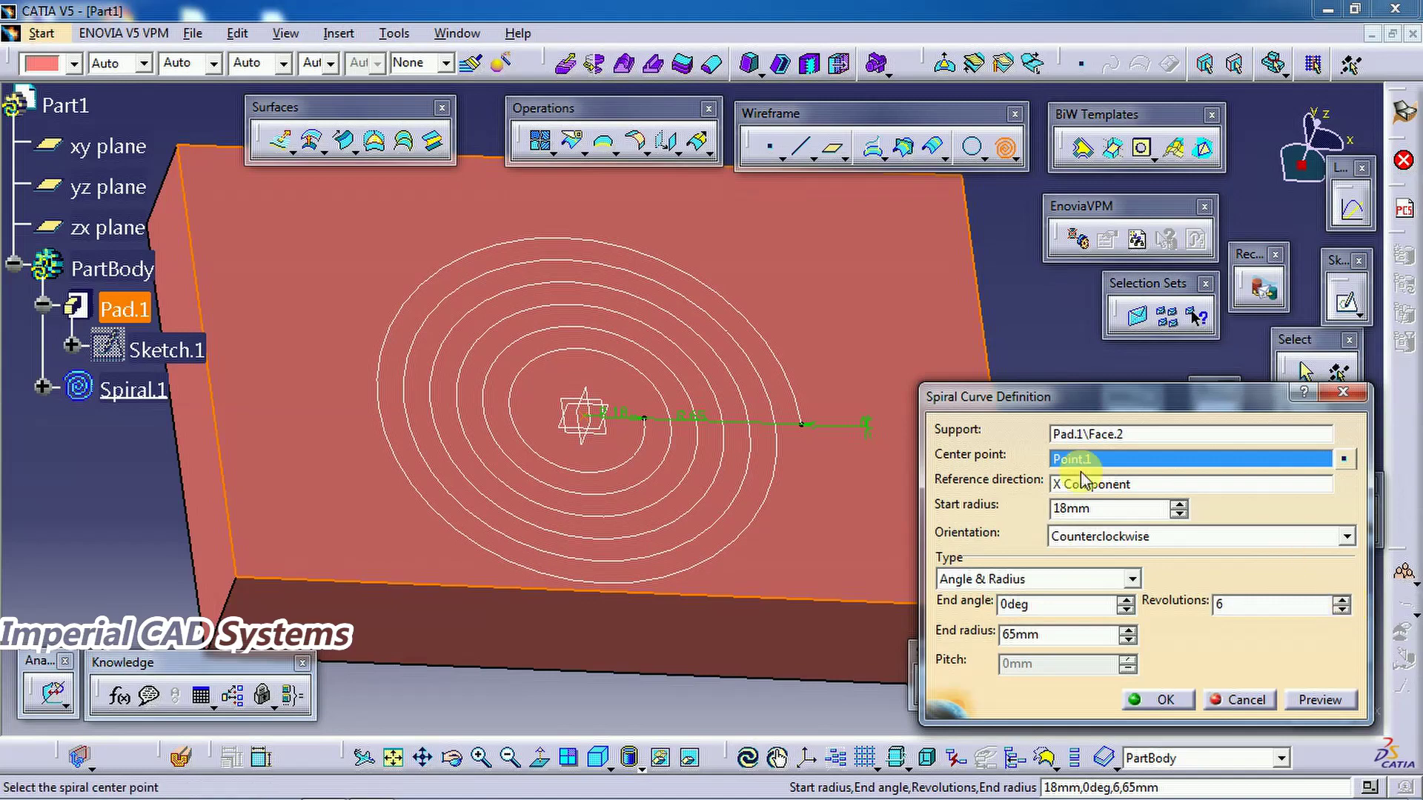
{"action": "middle_click_drag", "start_coordinate": [790, 413], "coordinate": [693, 454]}
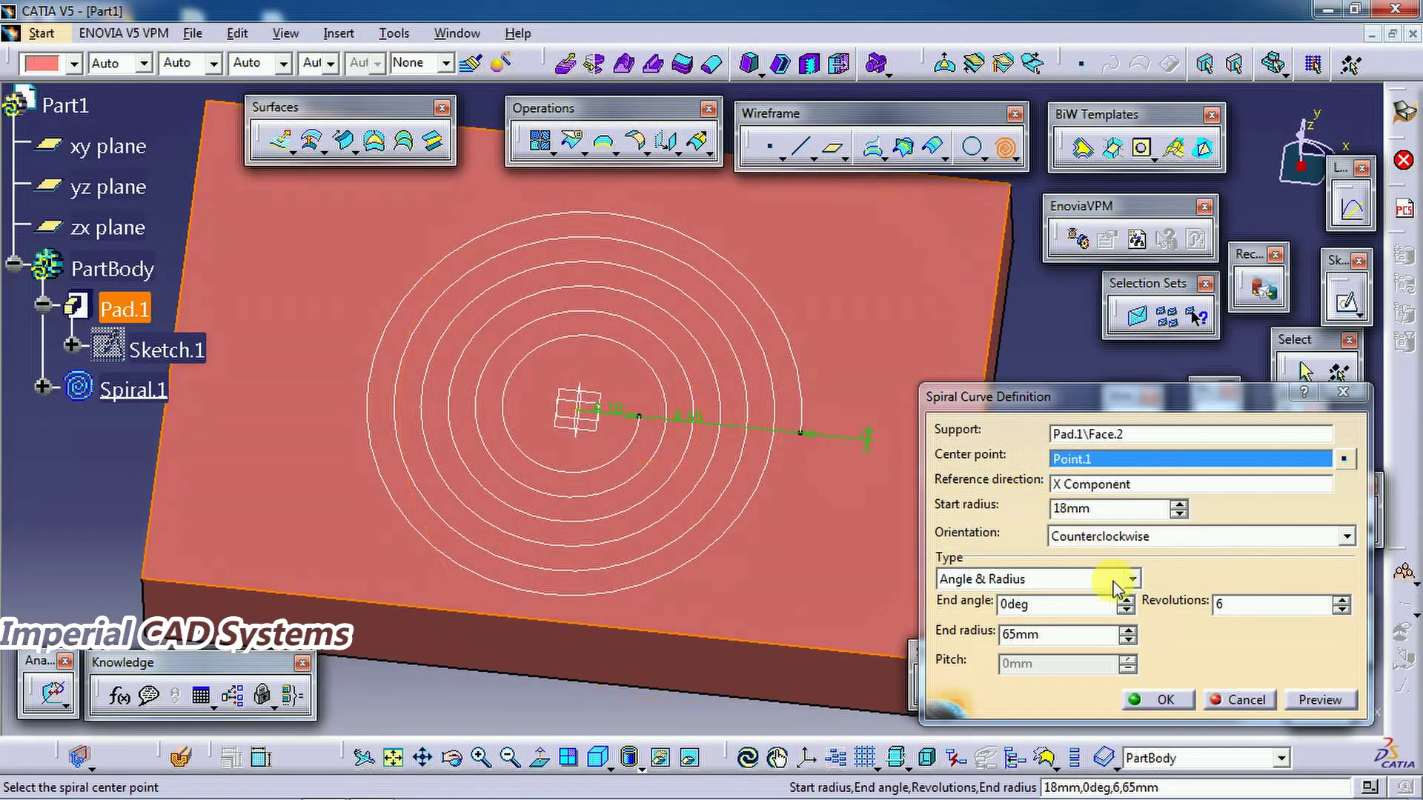
{"action": "left_click", "coordinate": [1128, 630]}
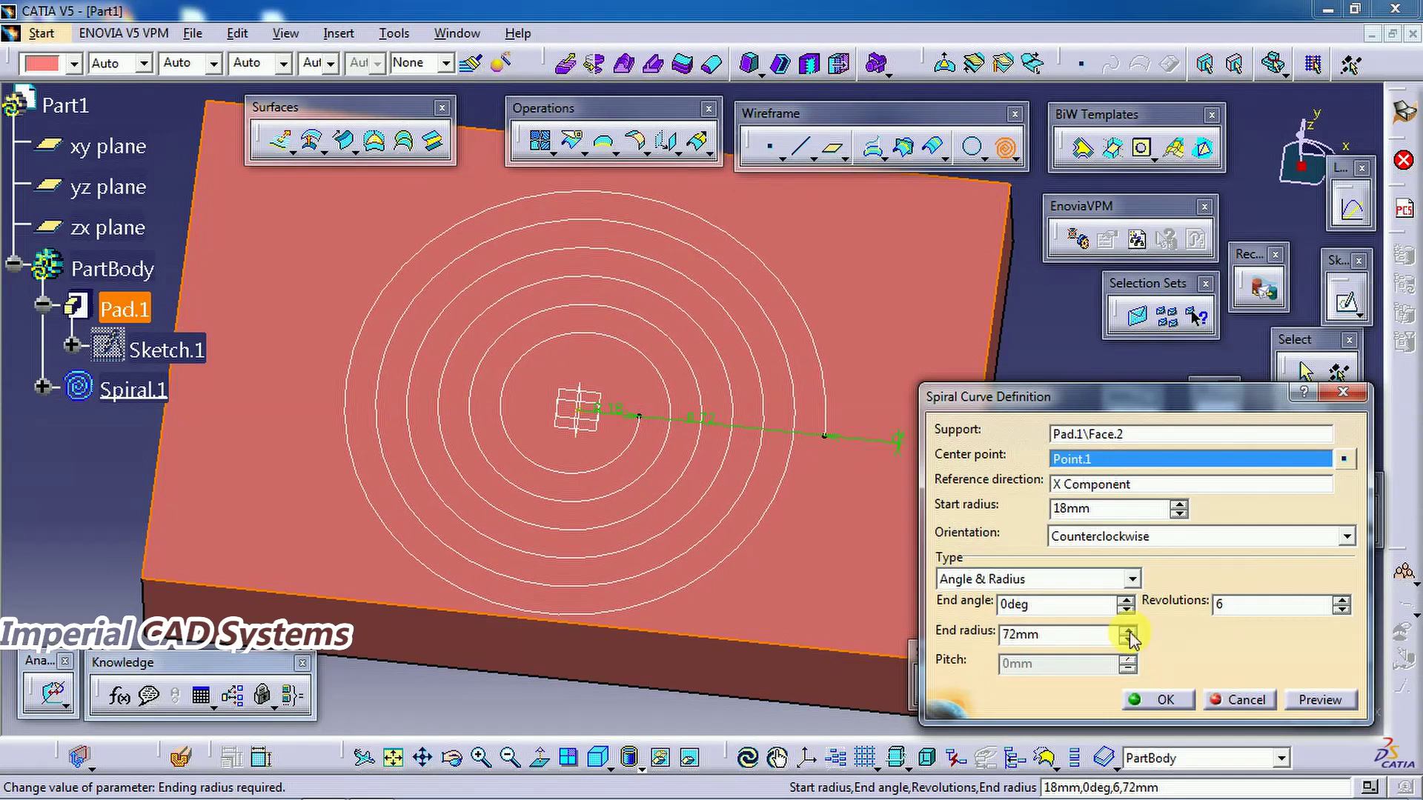
{"action": "left_click", "coordinate": [1159, 700]}
{"action": "middle_click_drag", "start_coordinate": [636, 381], "coordinate": [572, 454]}
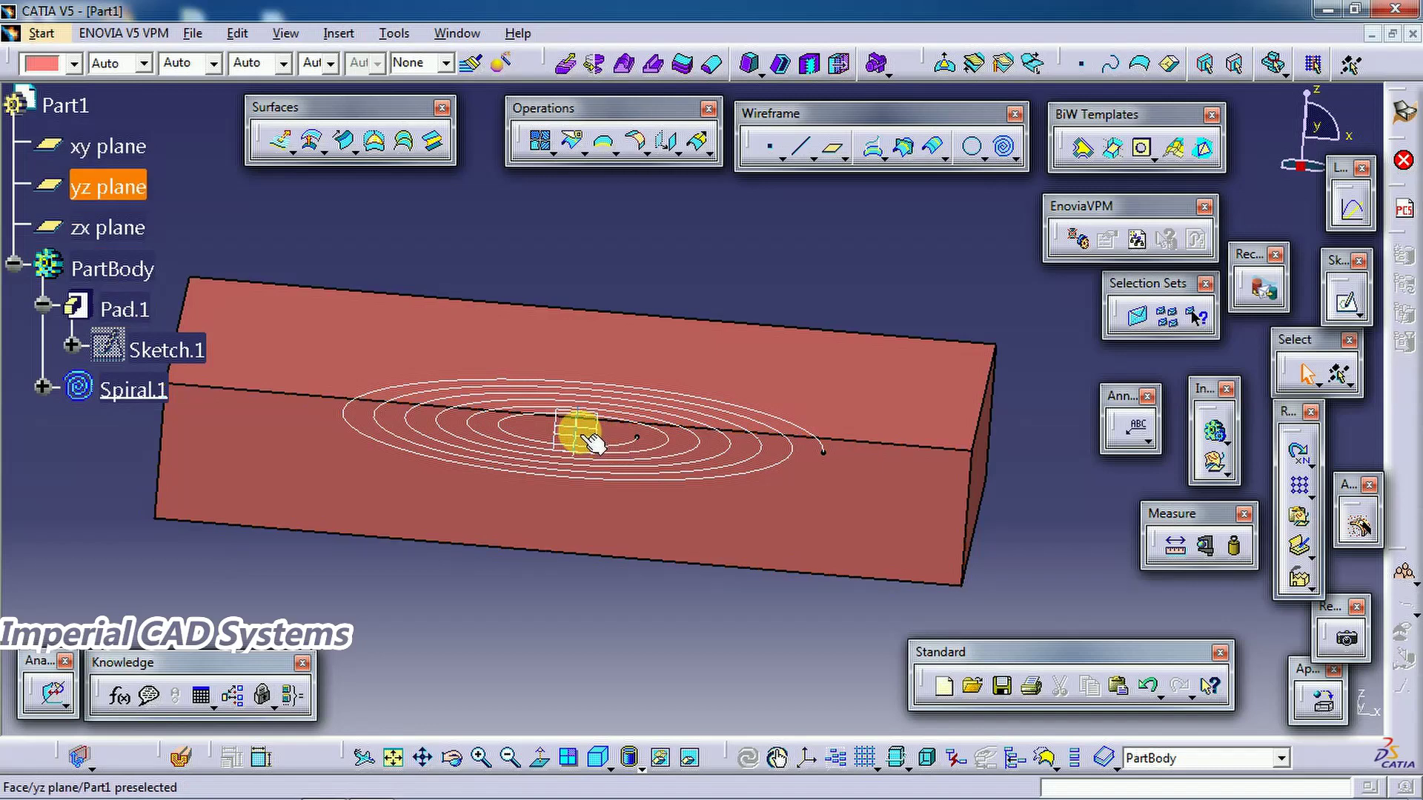
- Edit Spiral.1's centre Point.1 to Z = 20 mm and reconfirm the spiral
{"action": "left_click", "coordinate": [132, 389]}
{"action": "double_click", "coordinate": [132, 389]}
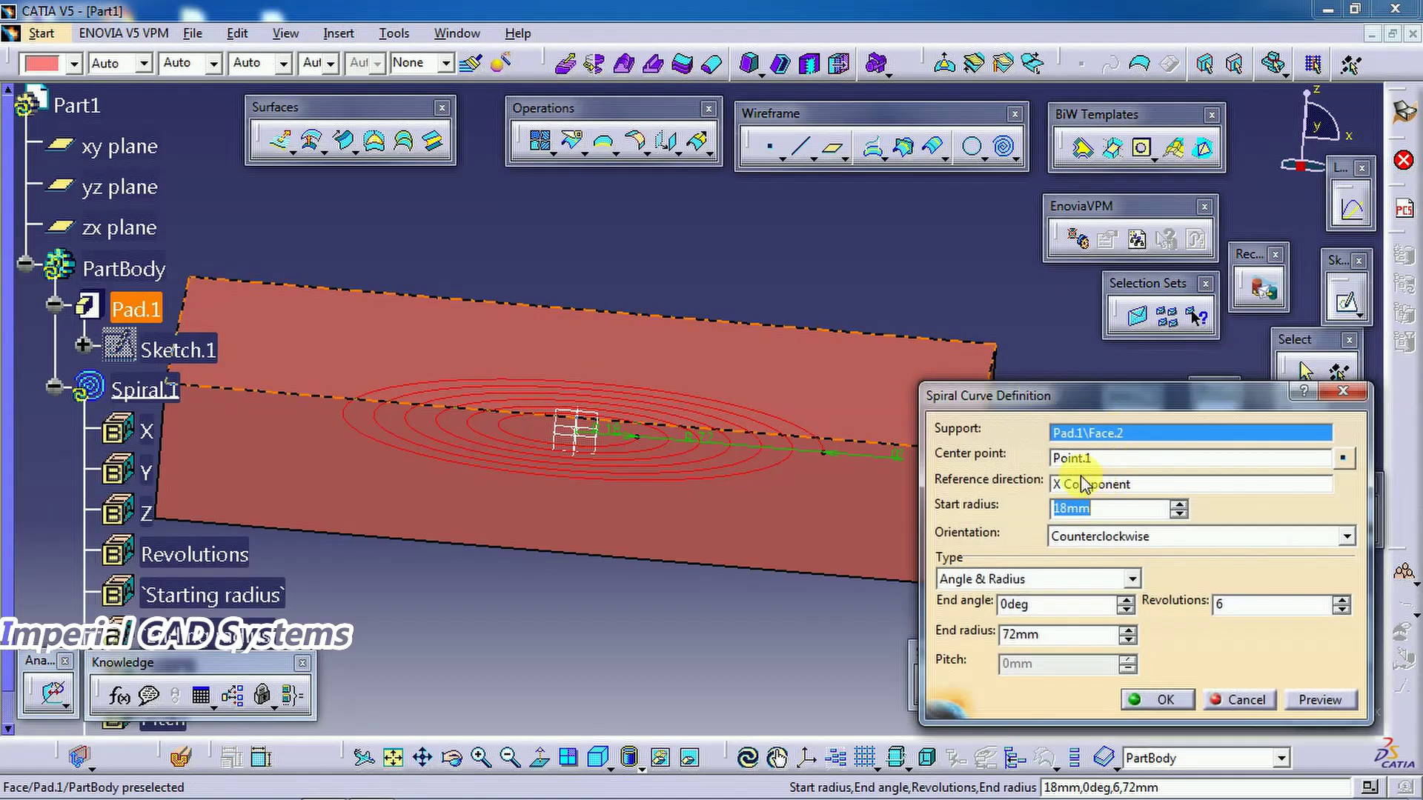
{"action": "left_click", "coordinate": [1073, 458]}
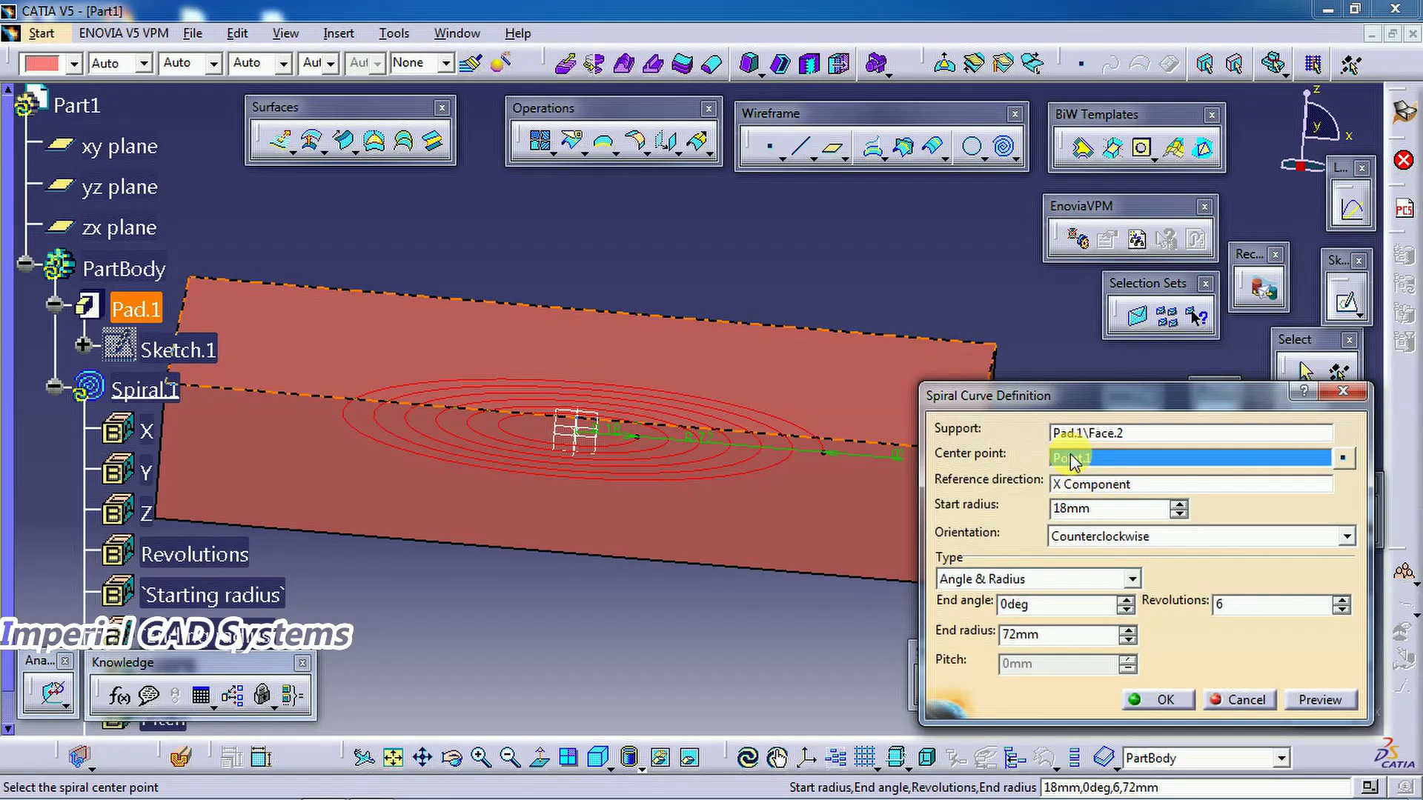
{"action": "right_click", "coordinate": [1070, 455]}
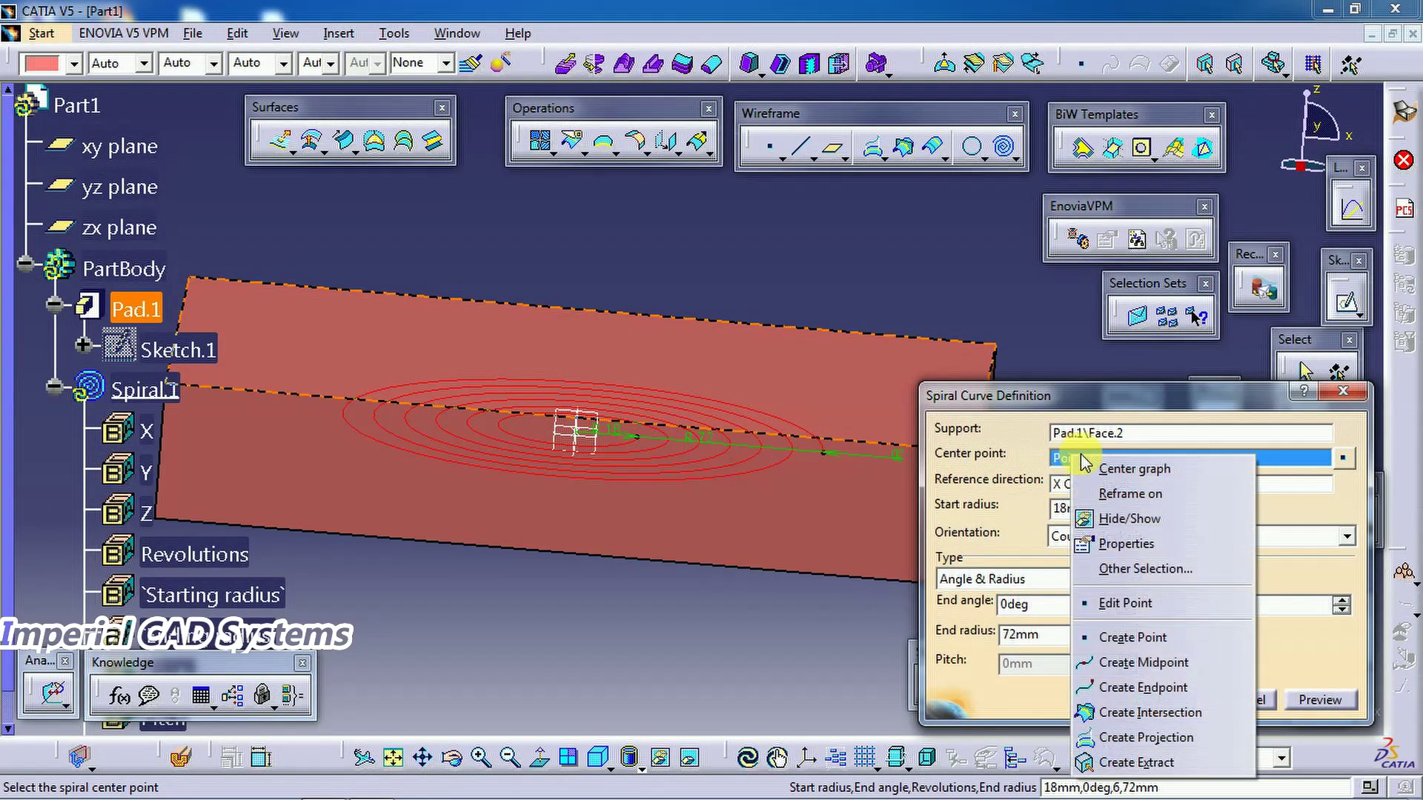
{"action": "left_click", "coordinate": [1127, 606]}
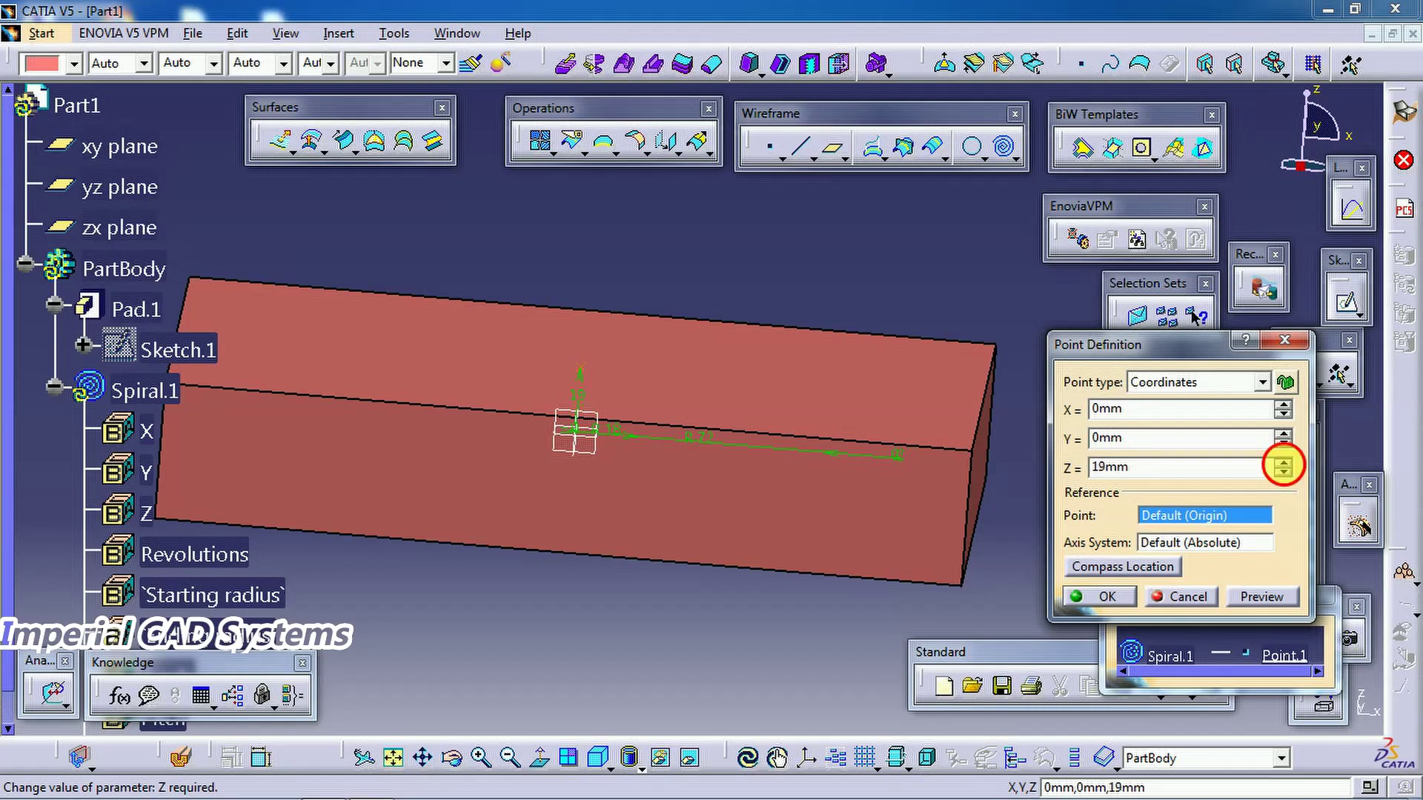
{"action": "left_click", "coordinate": [1106, 596]}
{"action": "middle_click_drag", "start_coordinate": [698, 560], "coordinate": [697, 474]}
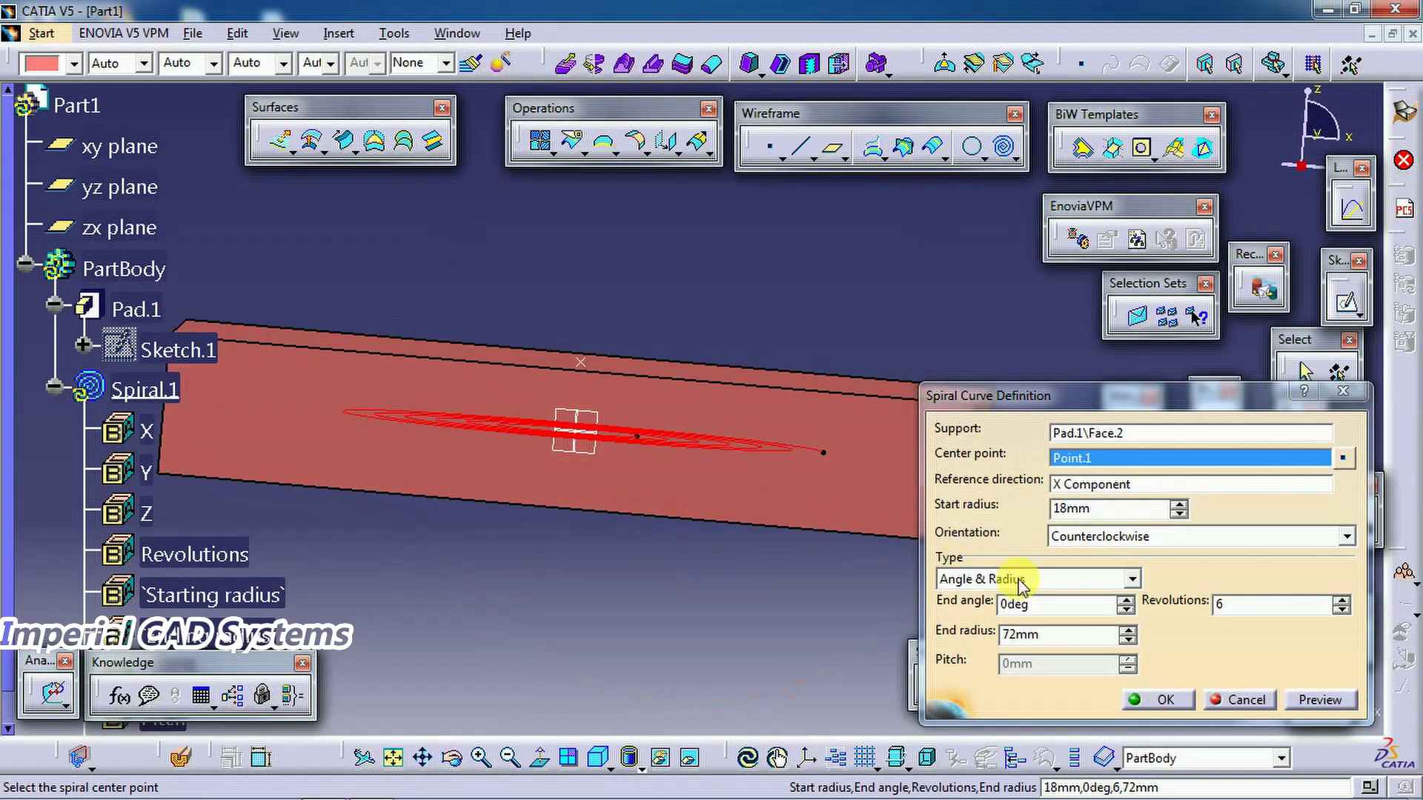
{"action": "left_click", "coordinate": [1164, 701]}
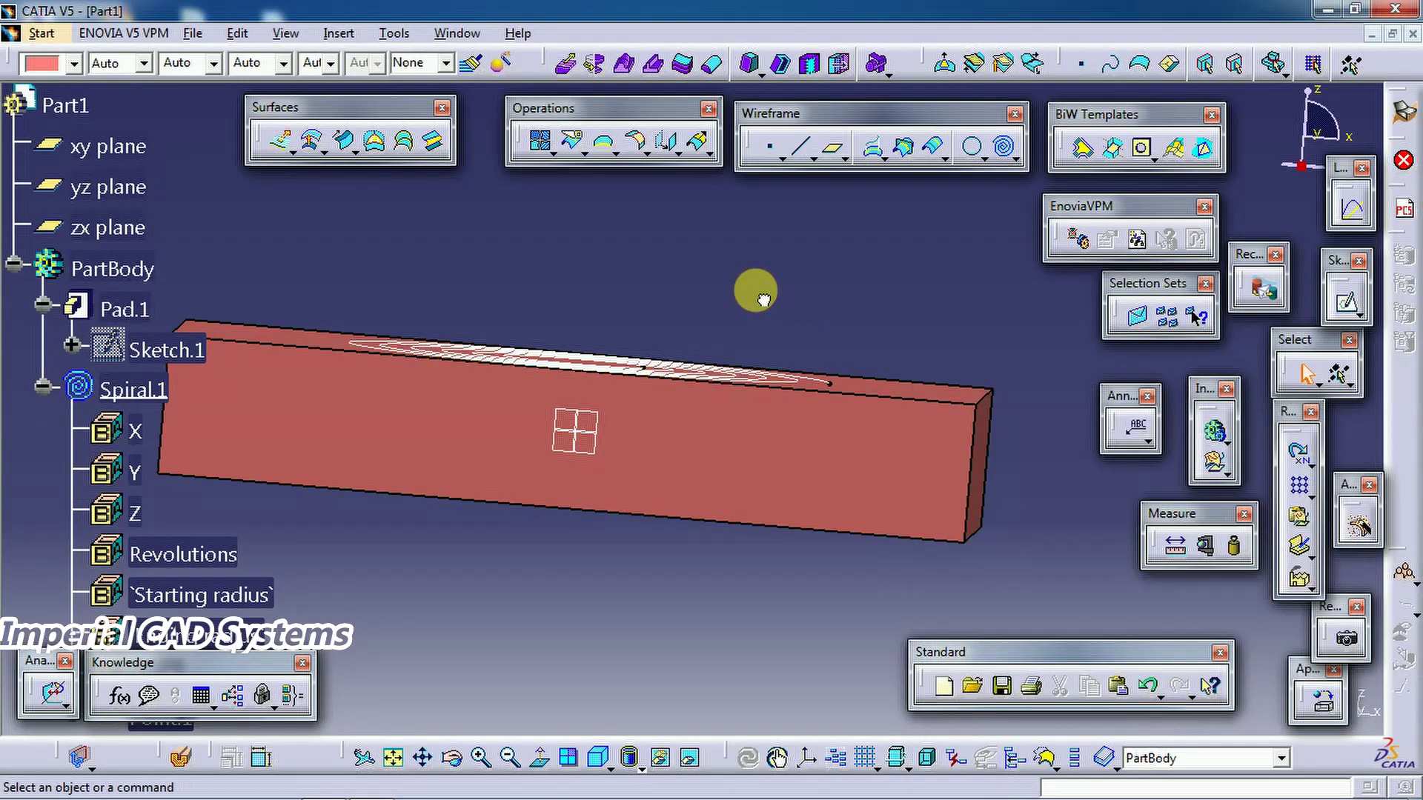
- Clear the spiral selection and switch to the Part Design workbench
{"action": "middle_click_drag", "start_coordinate": [693, 284], "coordinate": [686, 581]}
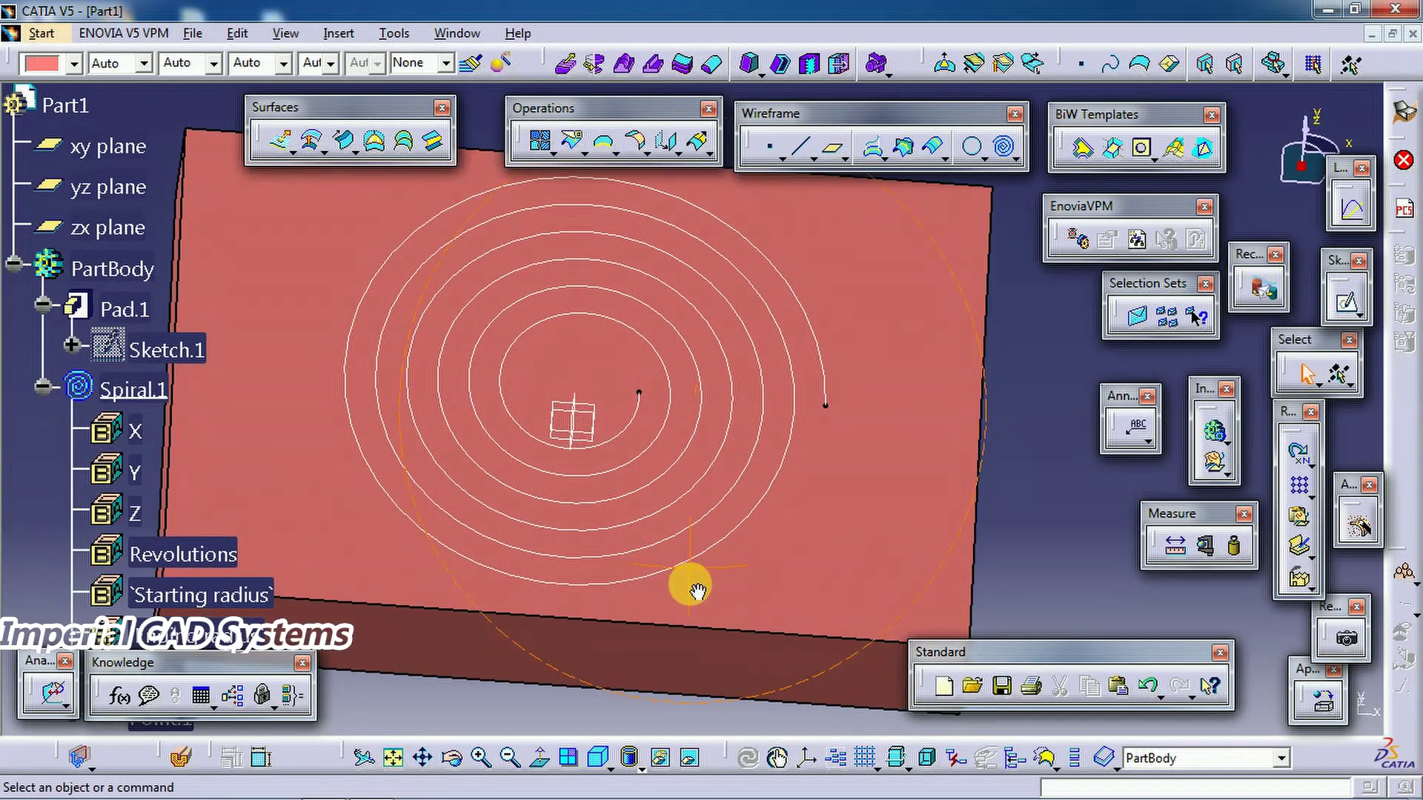
{"action": "left_click", "coordinate": [712, 467]}
{"action": "left_click", "coordinate": [524, 295]}
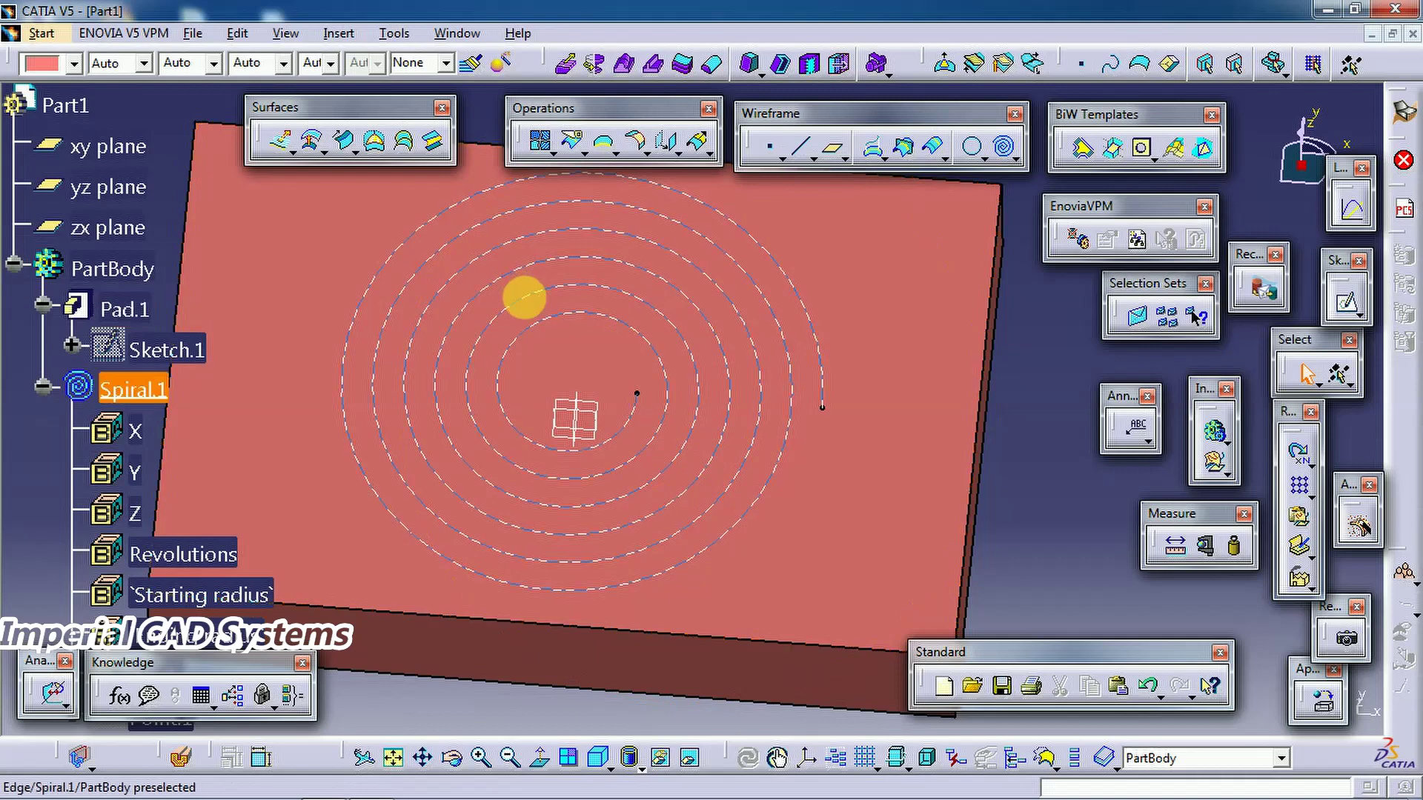
{"action": "middle_click_drag", "start_coordinate": [524, 295], "coordinate": [548, 373]}
{"action": "left_click", "coordinate": [738, 239]}
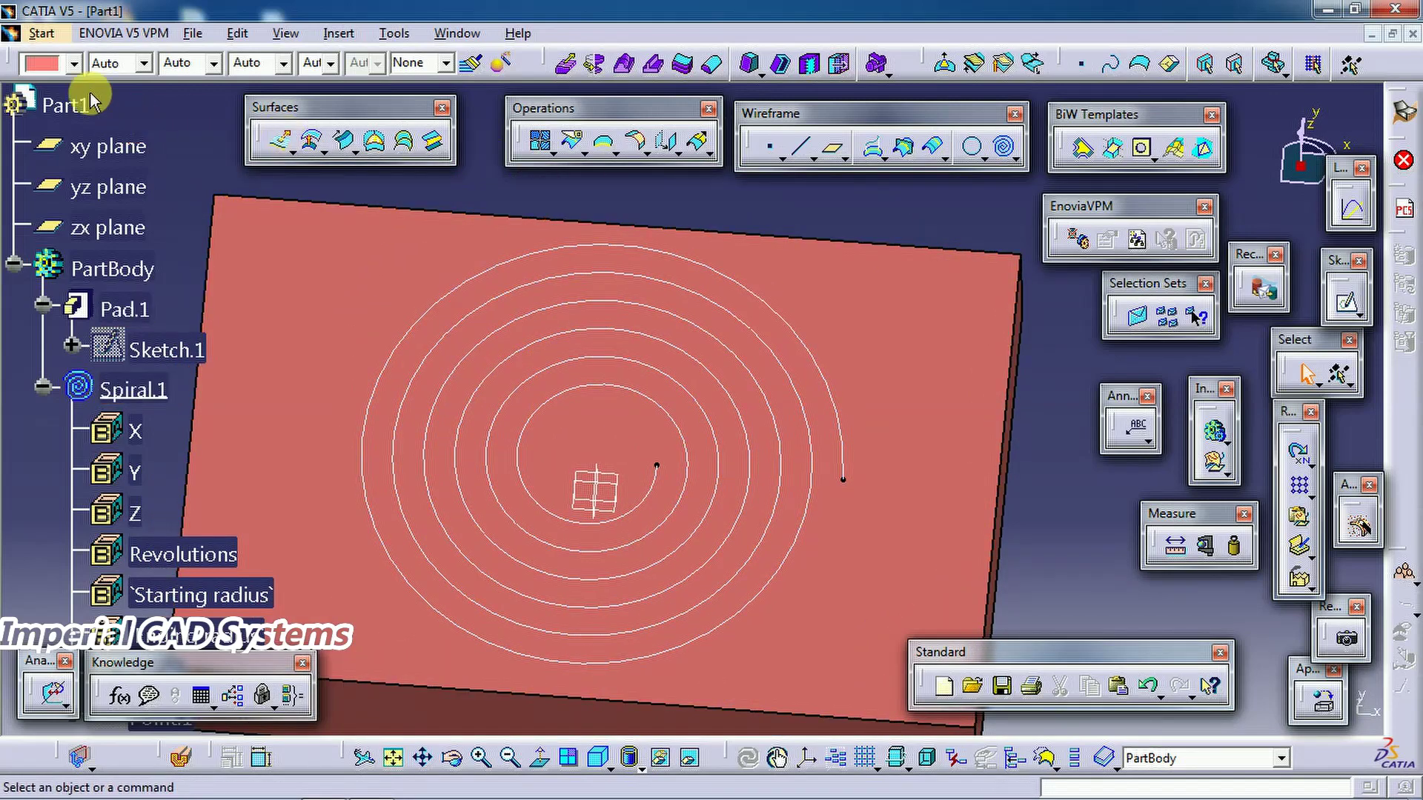
{"action": "left_click", "coordinate": [41, 32]}
{"action": "left_click", "coordinate": [89, 54]}
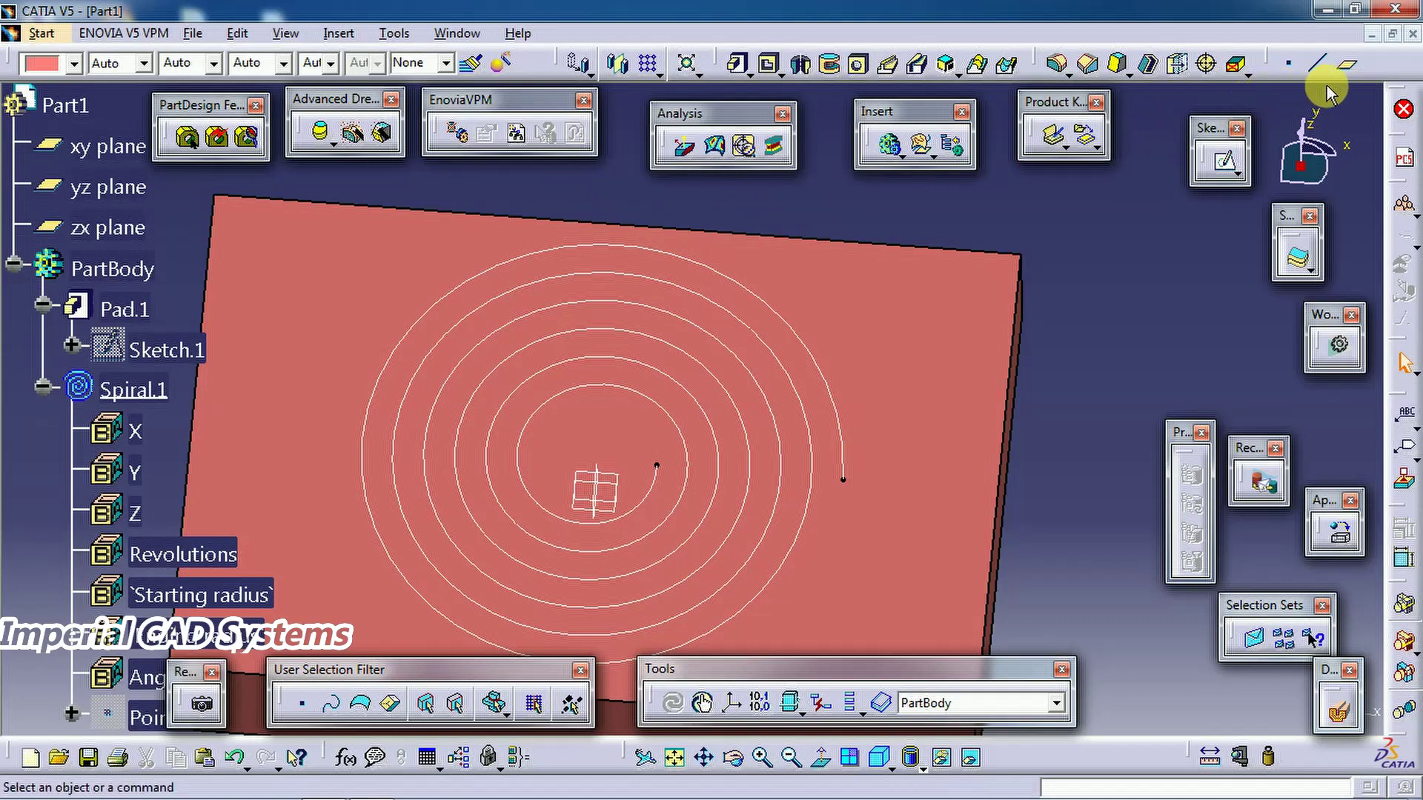
- Create a plane normal to Spiral.1 through its outer end vertex and select it
{"action": "left_click", "coordinate": [1345, 67]}
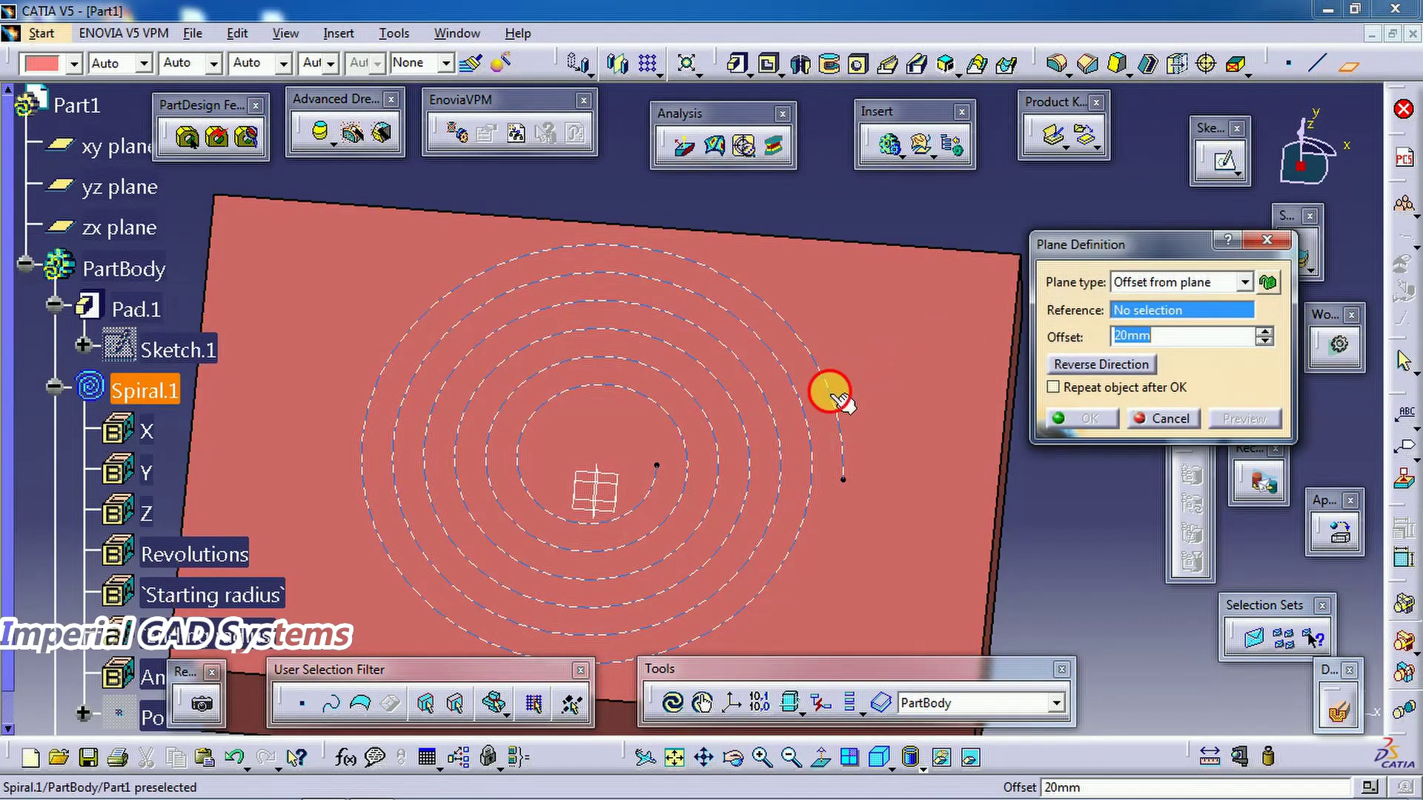
{"action": "left_click", "coordinate": [825, 387]}
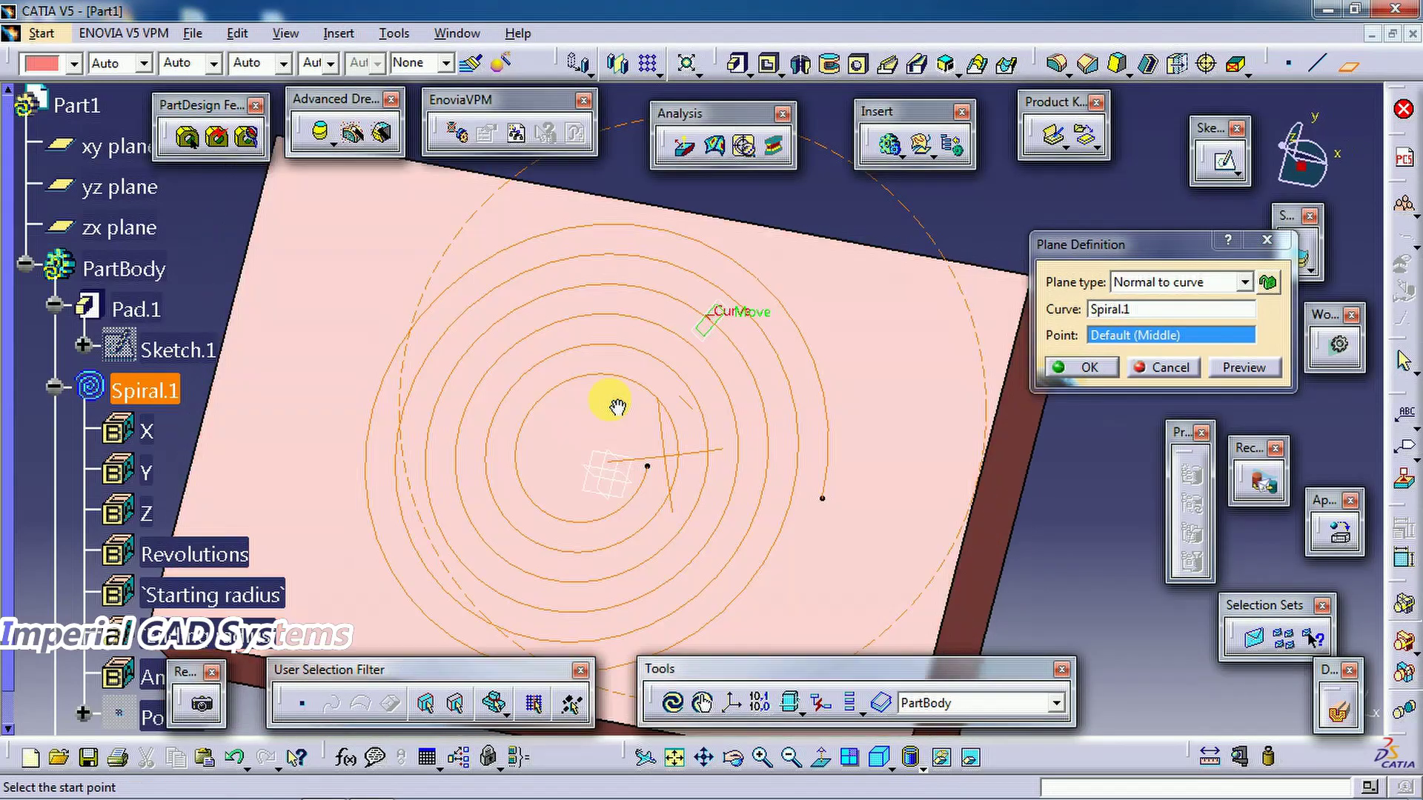
{"action": "middle_click_drag", "start_coordinate": [613, 404], "coordinate": [632, 315]}
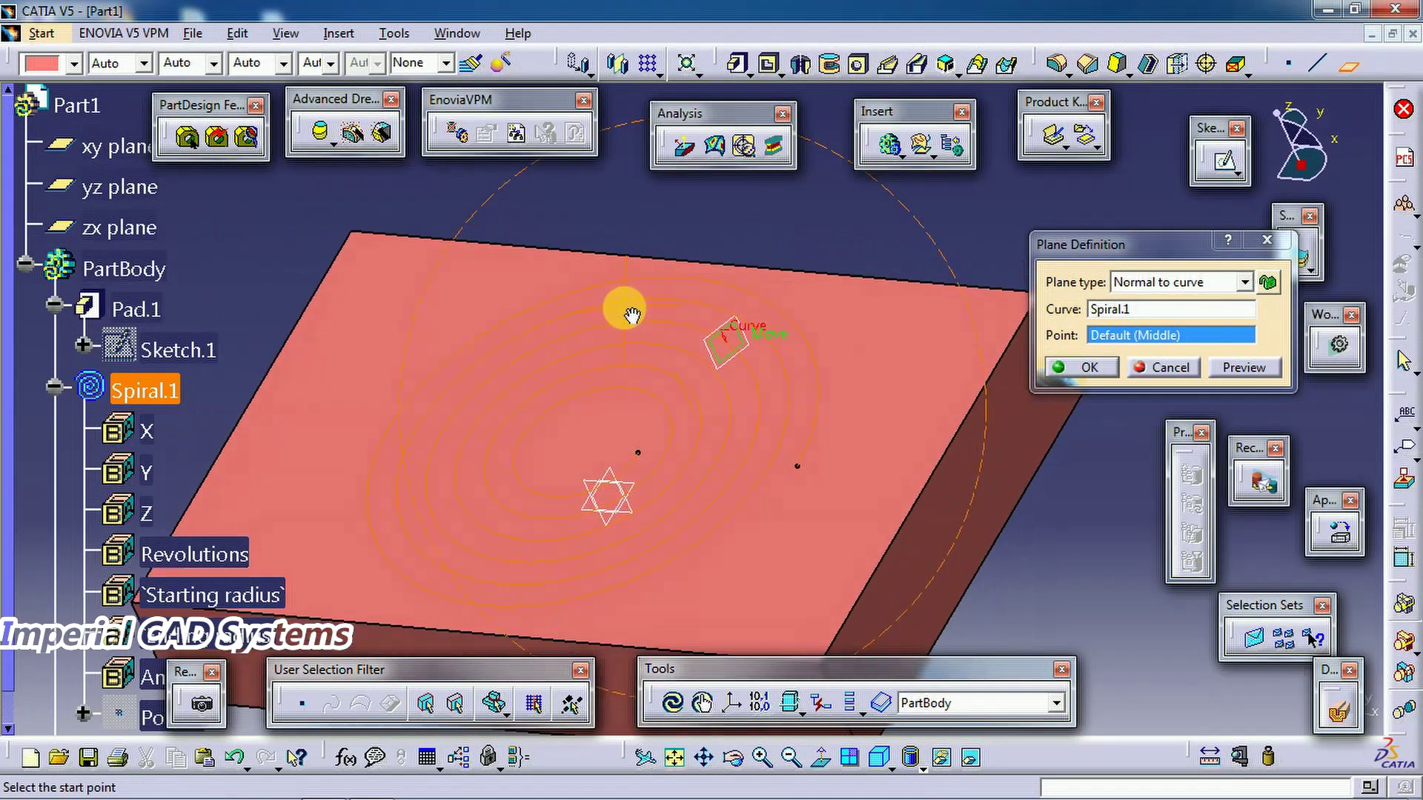
{"action": "left_click", "coordinate": [796, 466]}
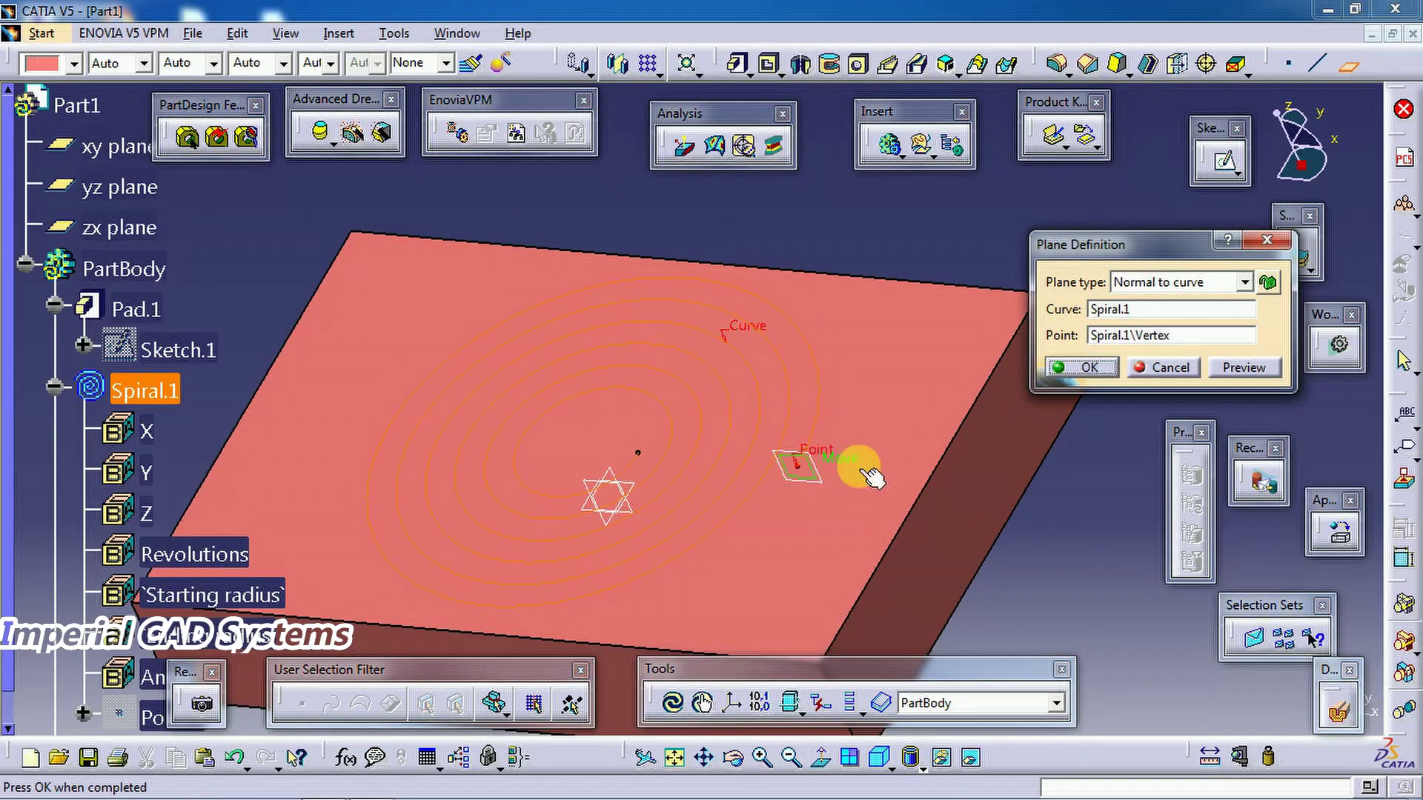
{"action": "left_click", "coordinate": [1089, 368]}
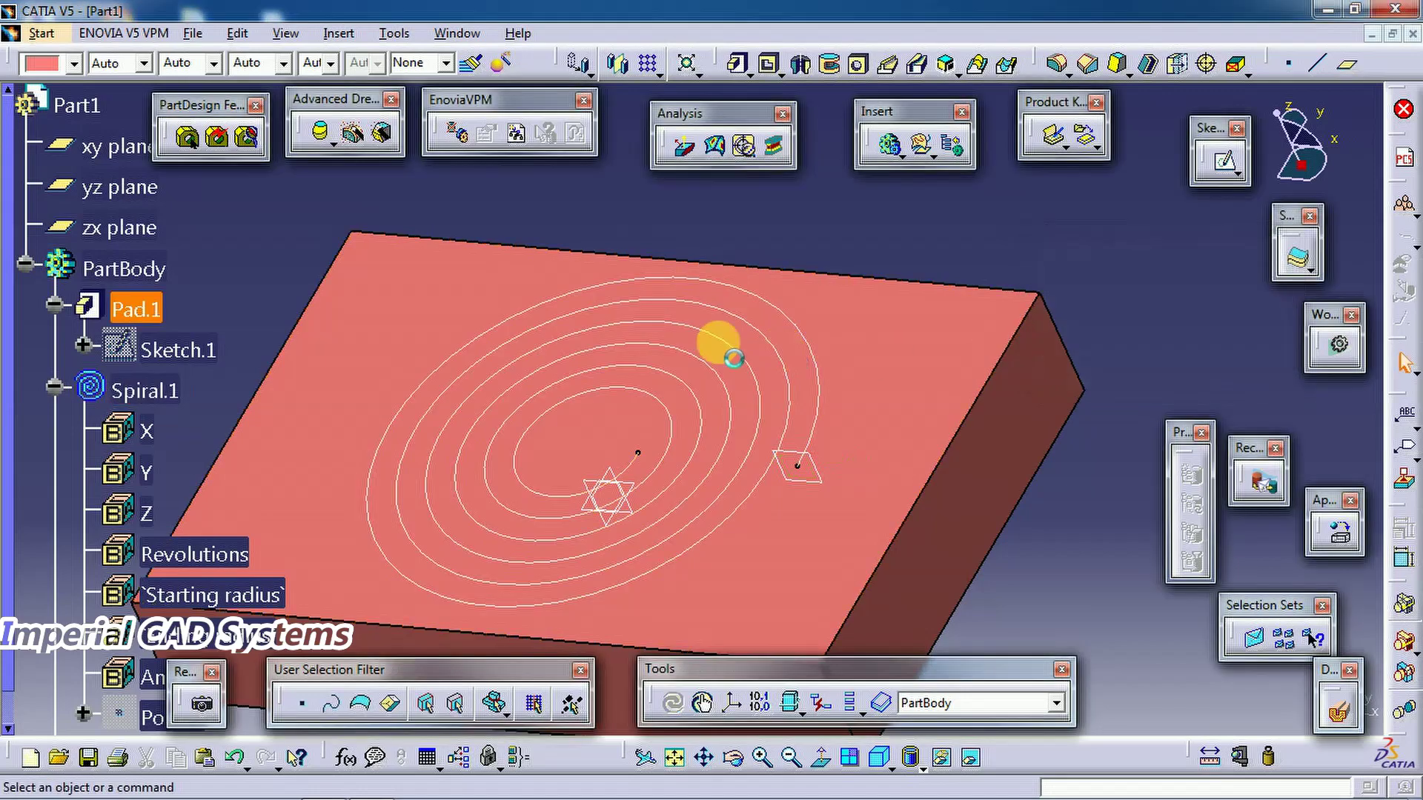
{"action": "middle_click_drag", "start_coordinate": [714, 343], "coordinate": [823, 327]}
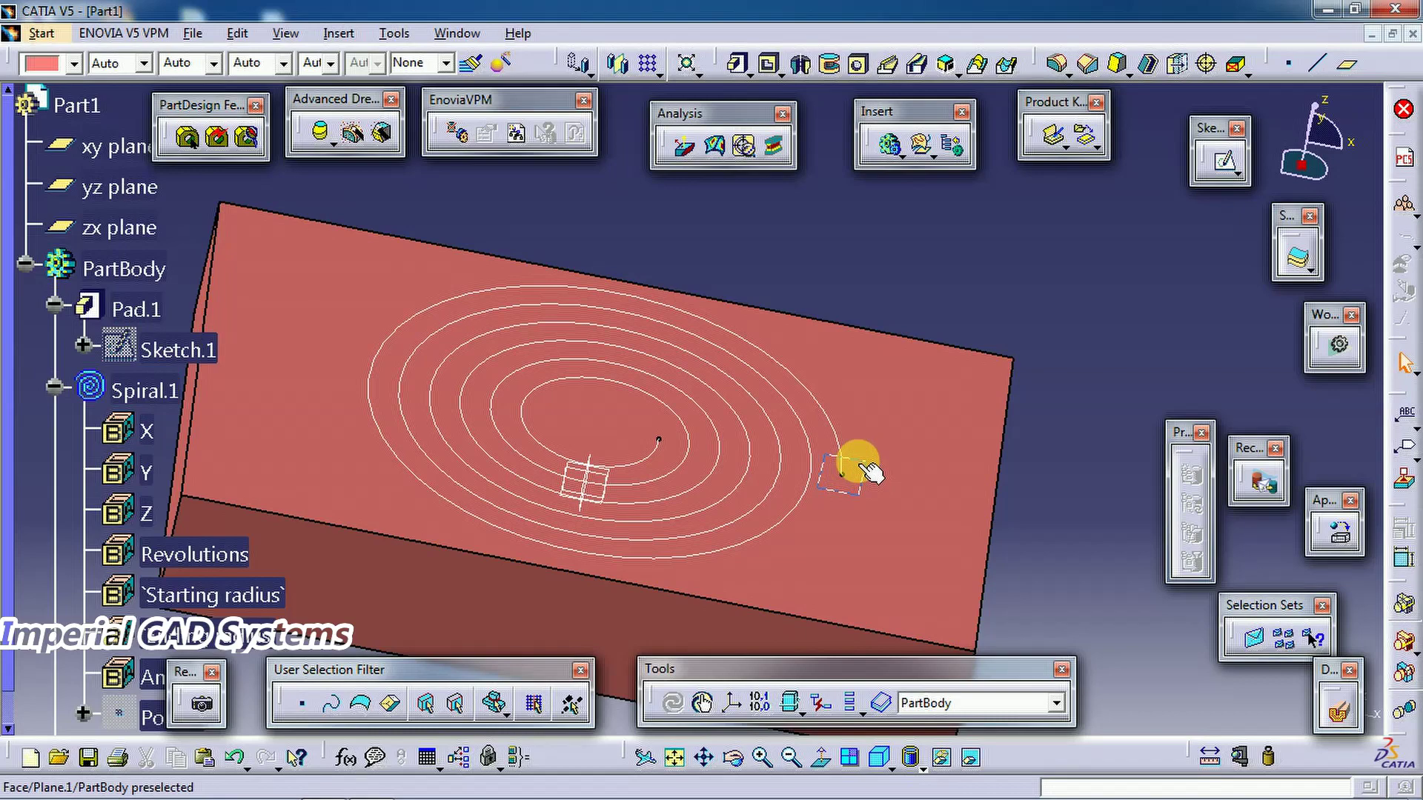
{"action": "left_click", "coordinate": [869, 472]}
- Sketch a small circle at the spiral end on the new plane and add a diameter dimension
{"action": "left_click", "coordinate": [1225, 162]}
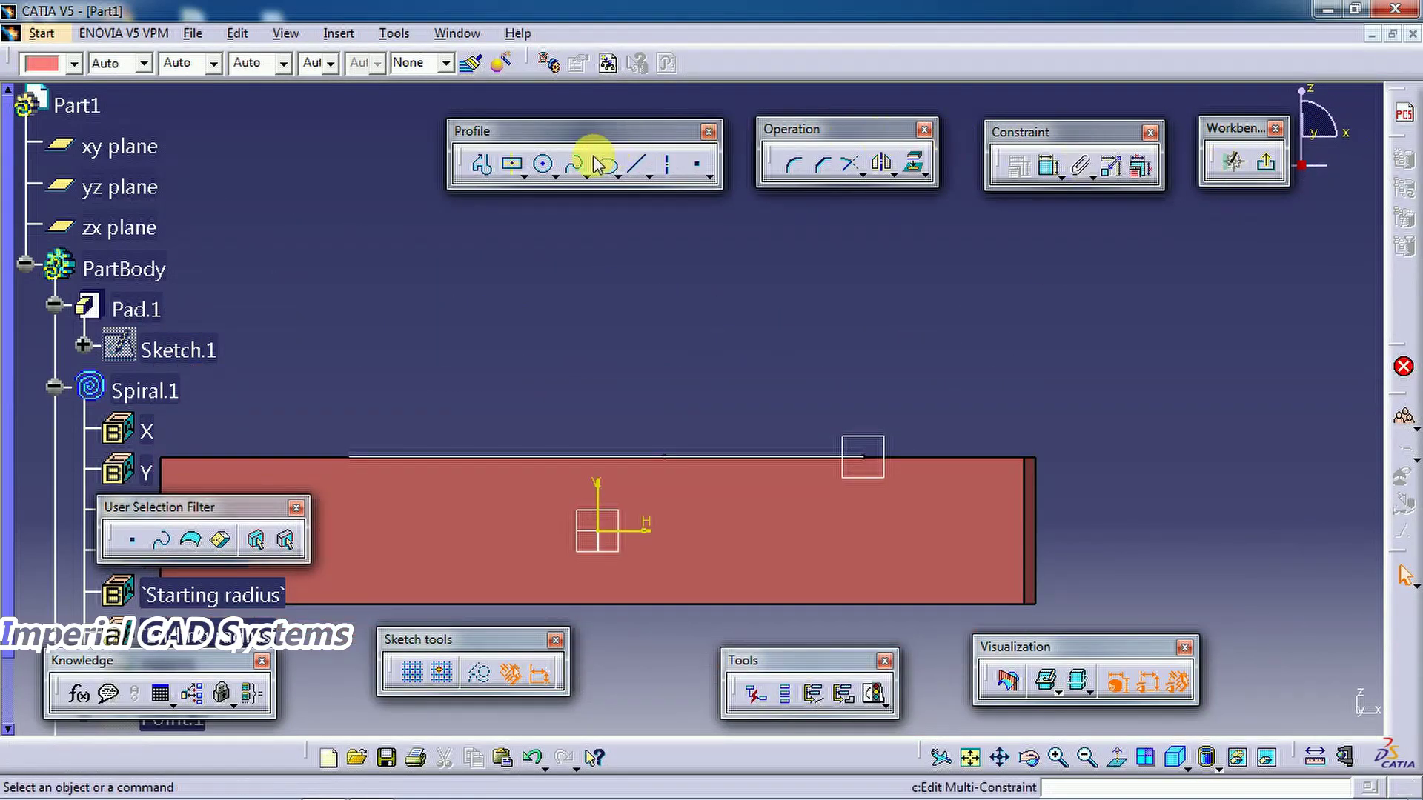
{"action": "left_click", "coordinate": [544, 164]}
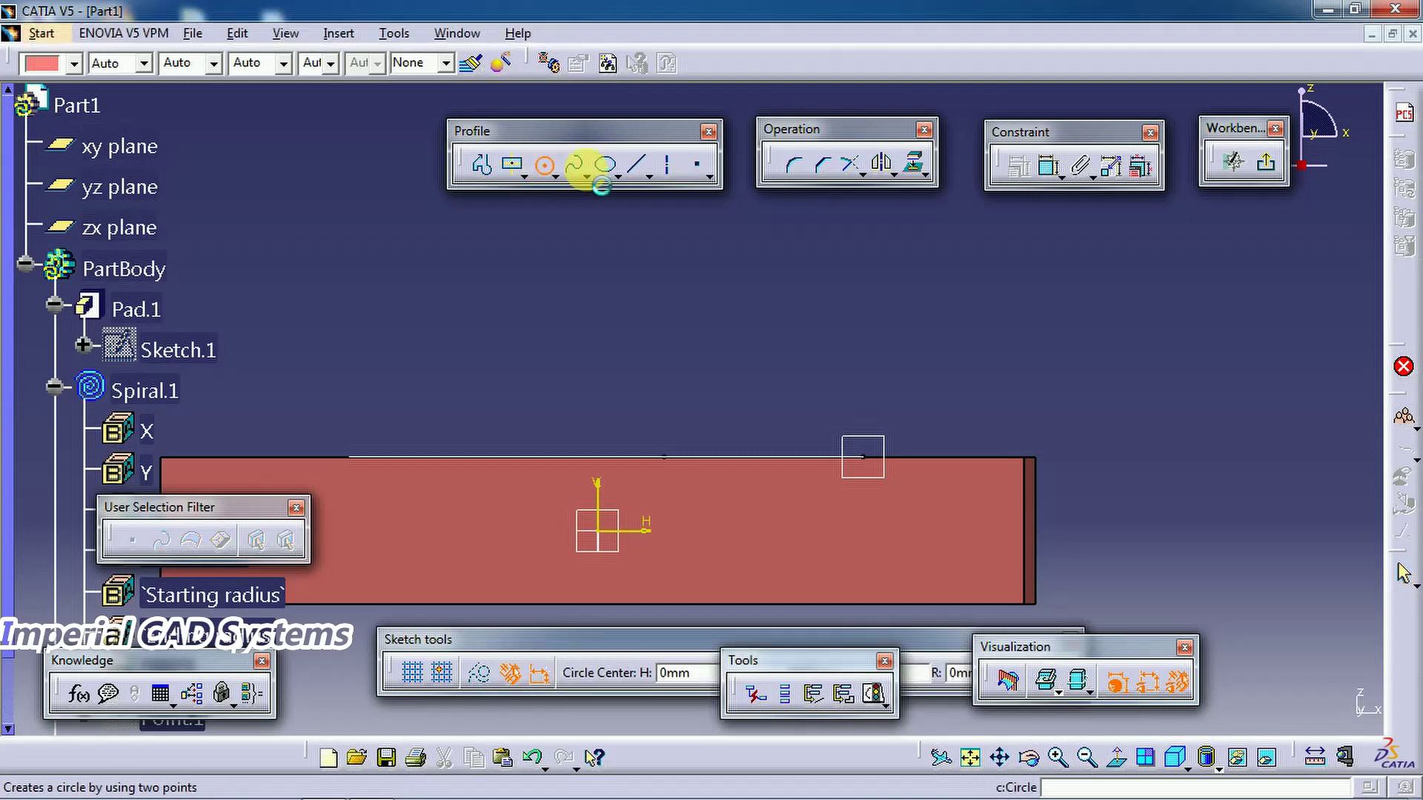
{"action": "left_click", "coordinate": [870, 456]}
{"action": "left_click", "coordinate": [870, 431]}
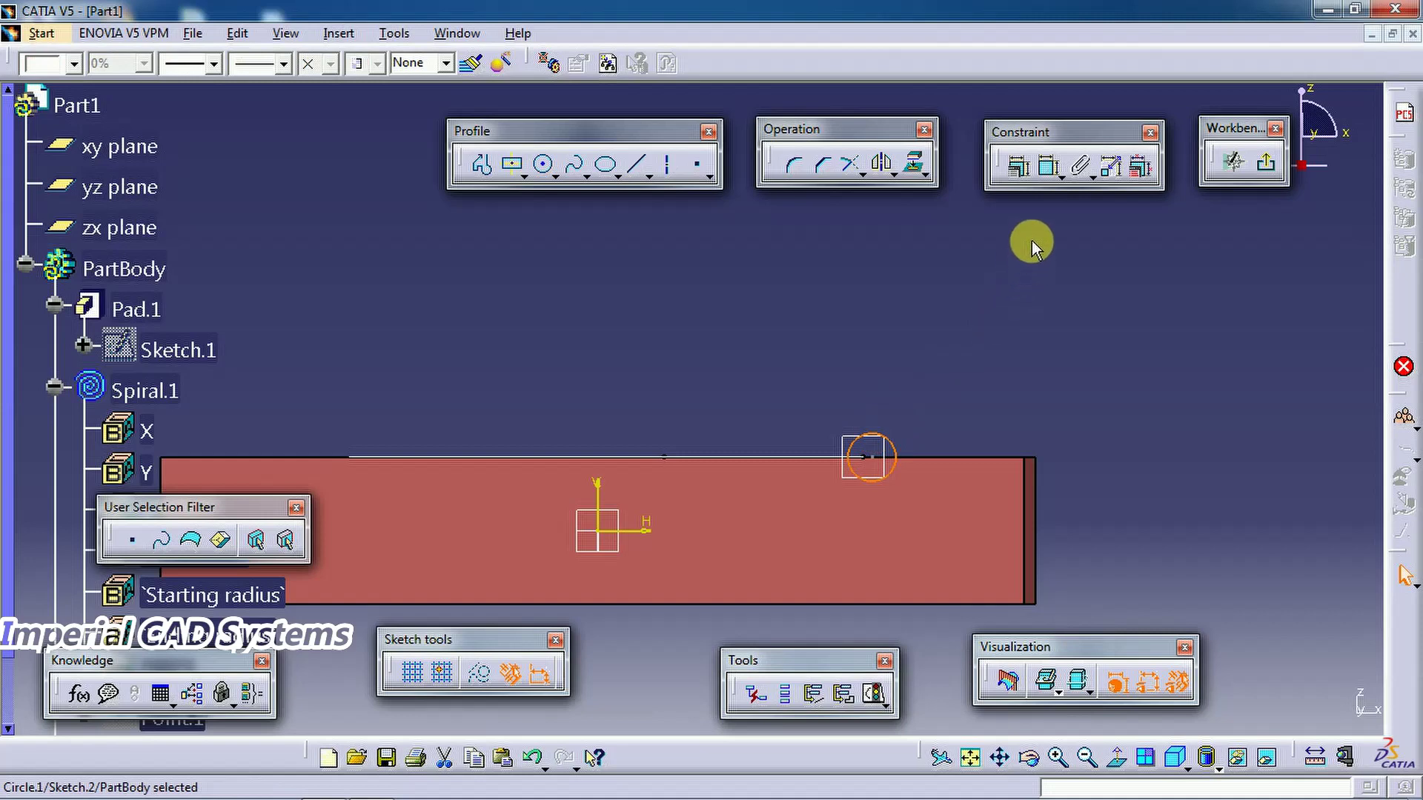
{"action": "left_click", "coordinate": [1051, 178]}
{"action": "left_click", "coordinate": [982, 294]}
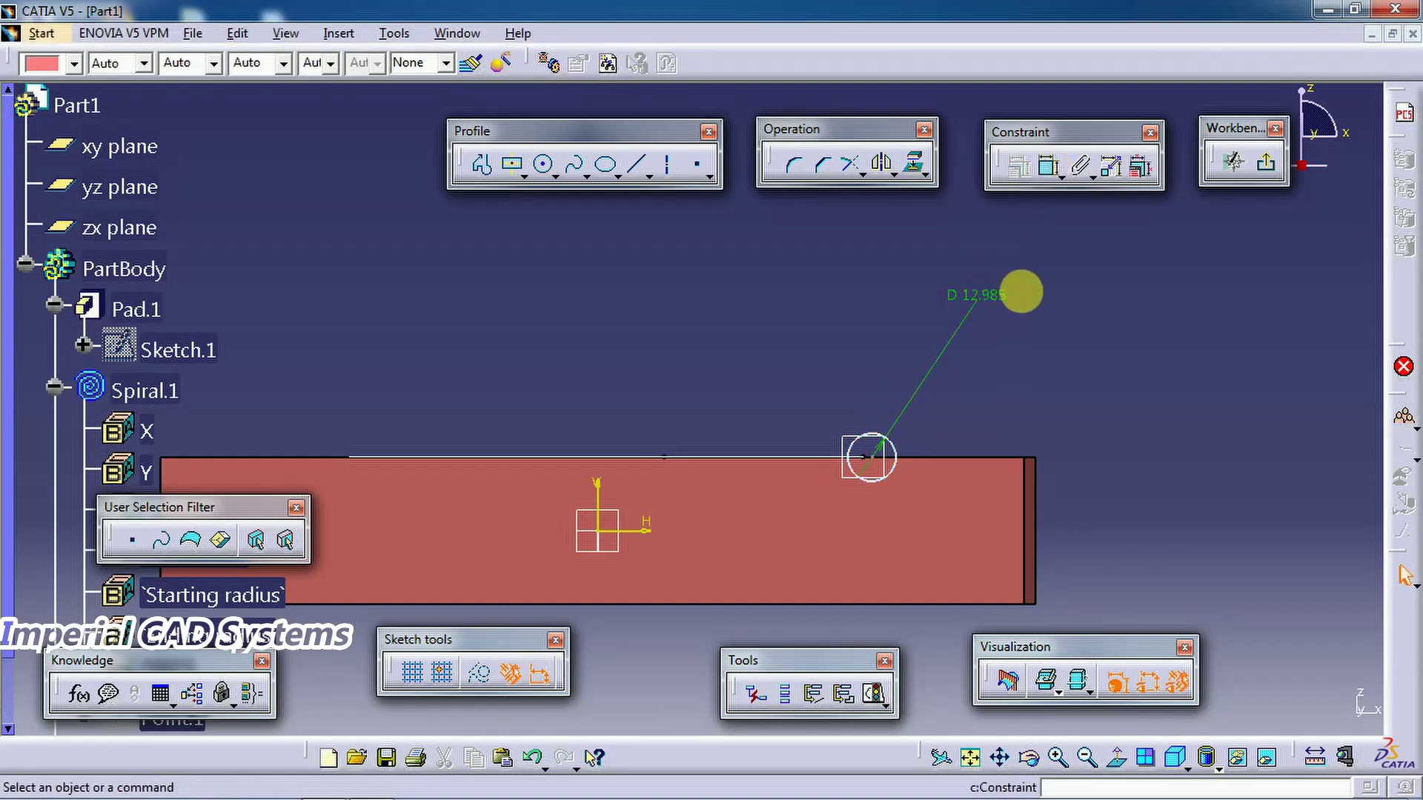
- Make the circle centre coincident with the spiral's end point
{"action": "left_click", "coordinate": [1049, 169]}
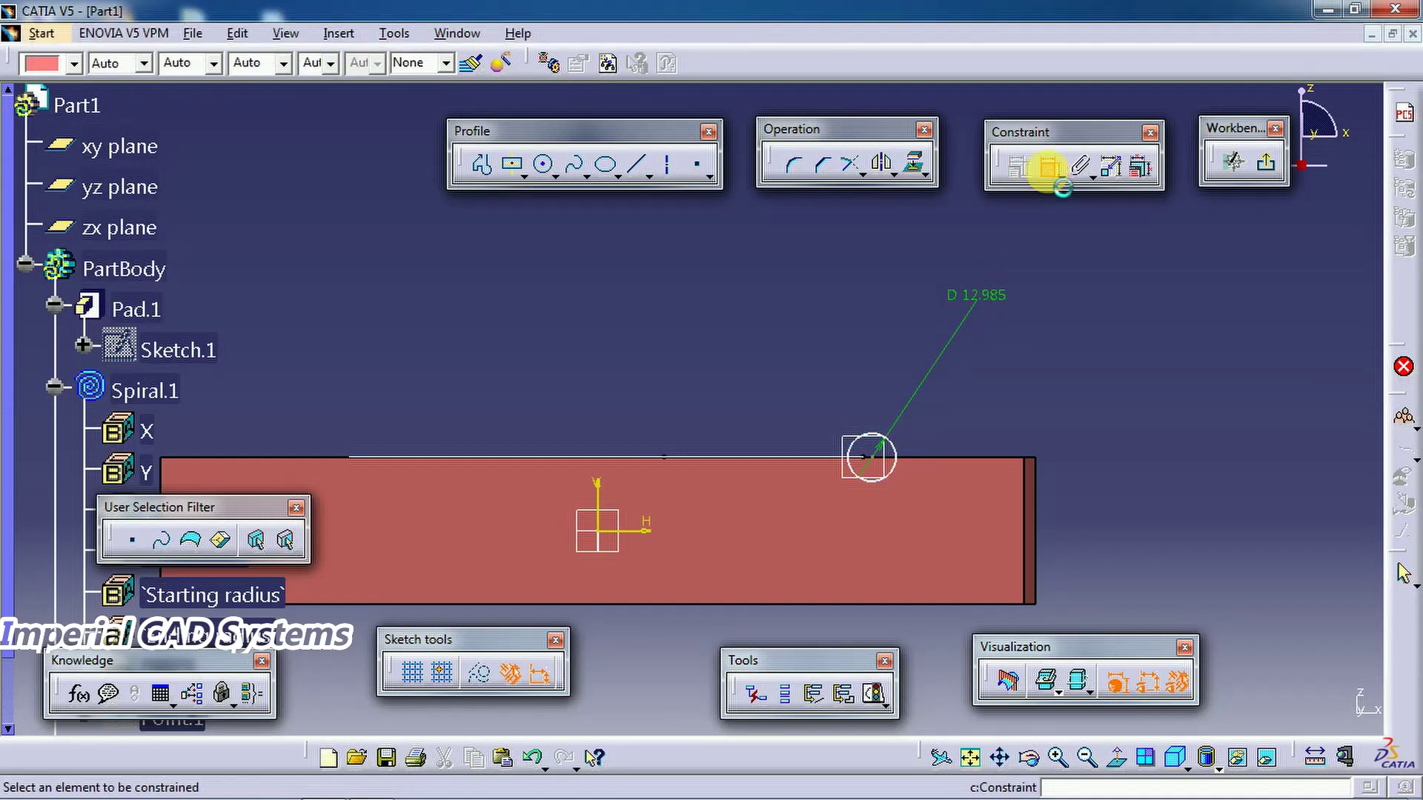
{"action": "left_click", "coordinate": [871, 458]}
{"action": "right_click", "coordinate": [964, 387]}
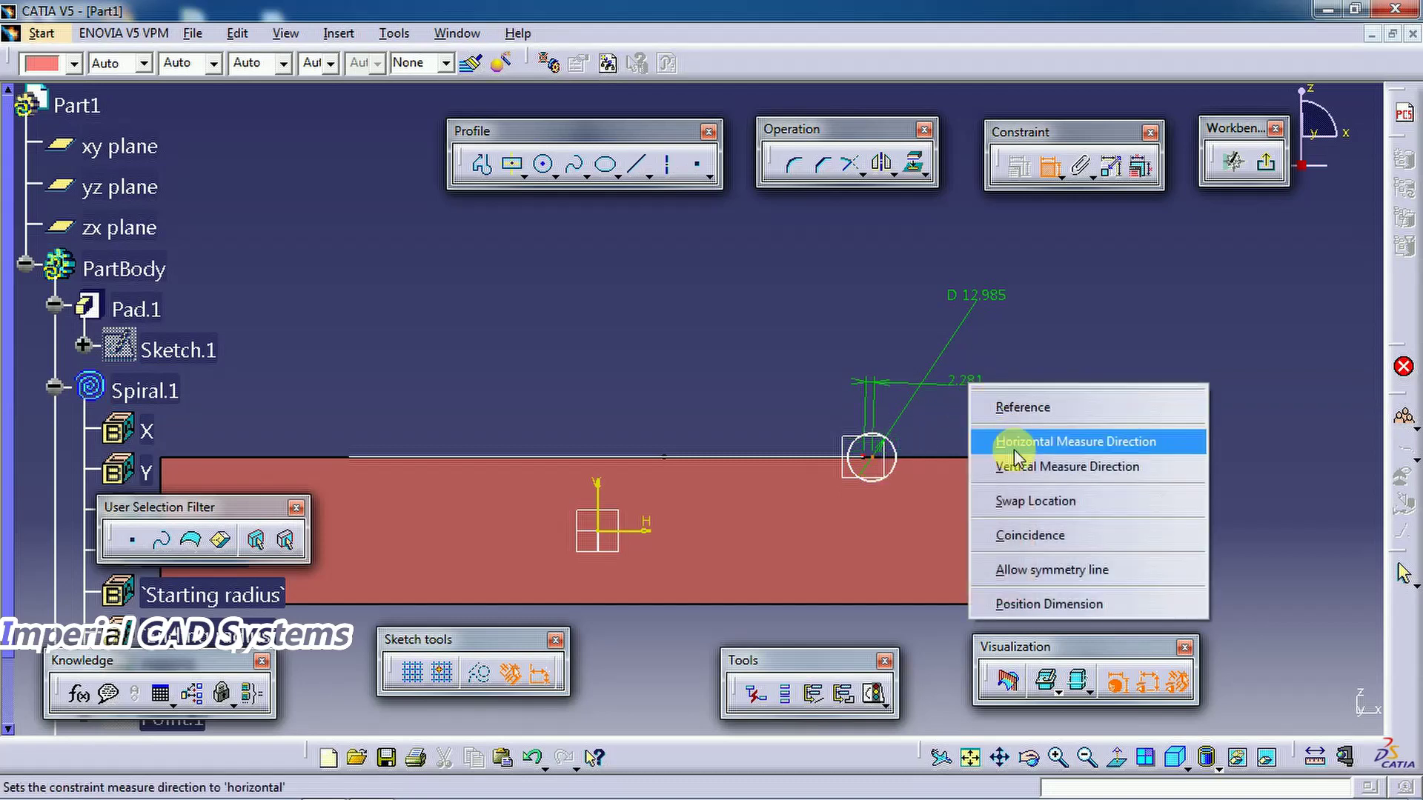
{"action": "left_click", "coordinate": [1015, 535]}
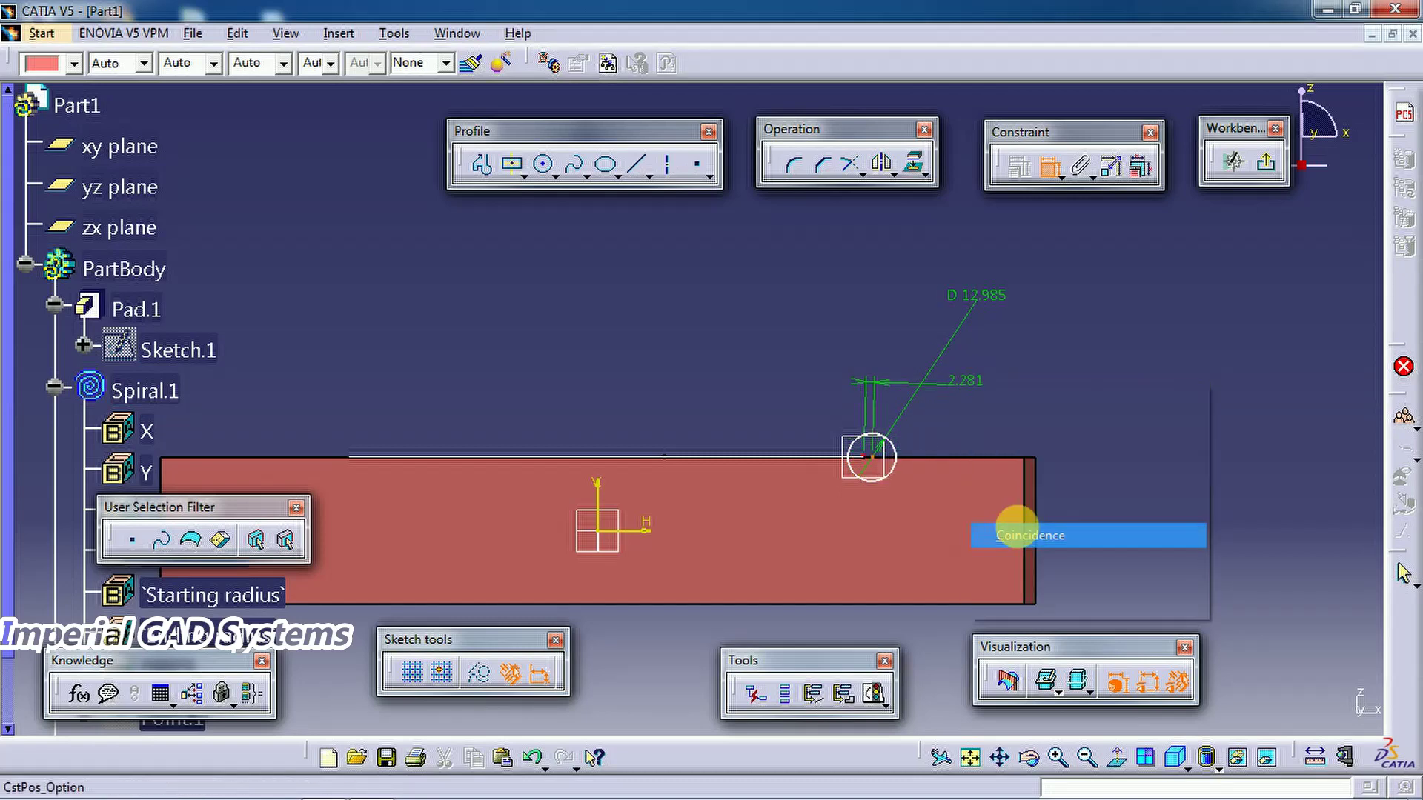
- Set the circle diameter to 8 mm, then 7 mm, and exit the sketch
{"action": "double_click", "coordinate": [985, 300]}
{"action": "type", "text": "8"}
{"action": "key", "text": "Return"}
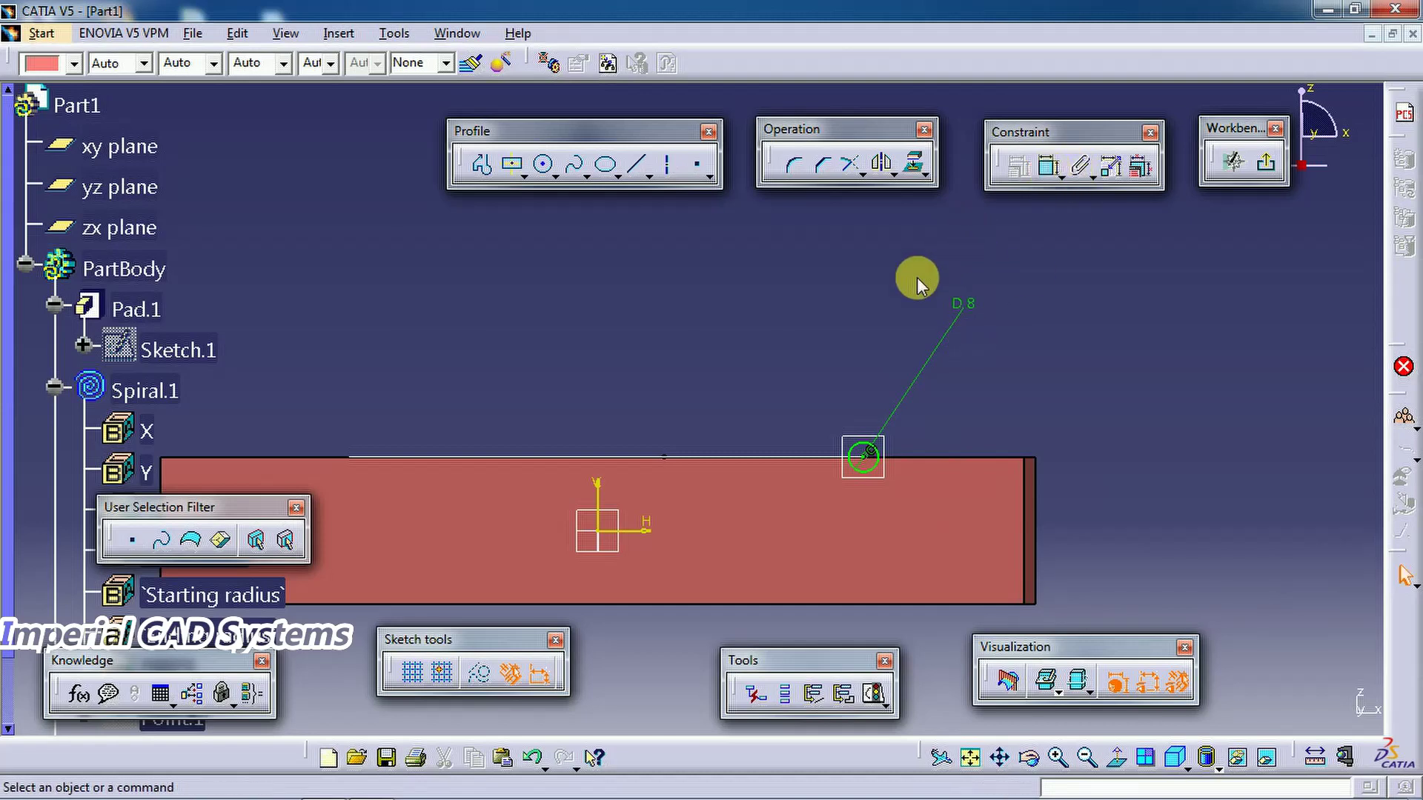
{"action": "middle_click_drag", "start_coordinate": [834, 302], "coordinate": [824, 443]}
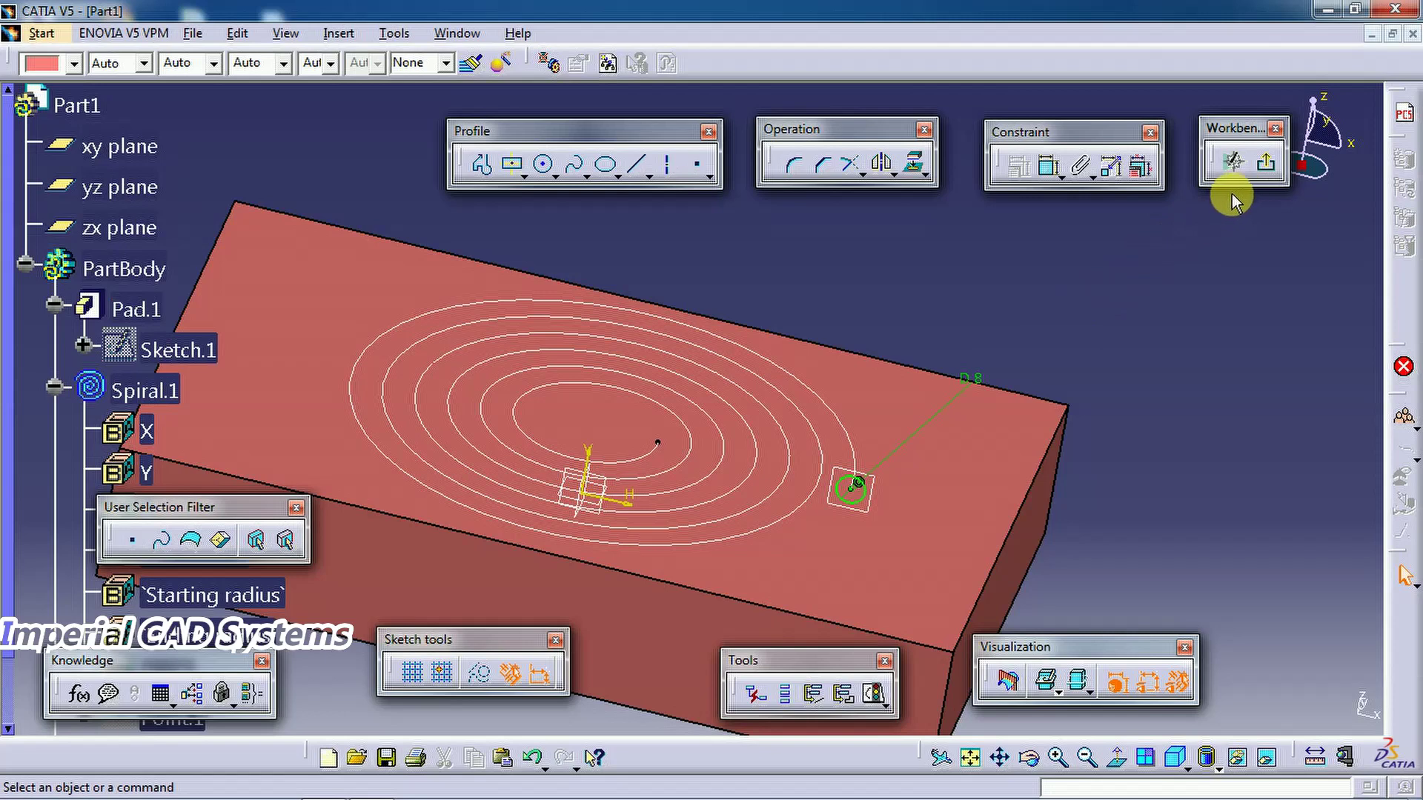
{"action": "double_click", "coordinate": [969, 379]}
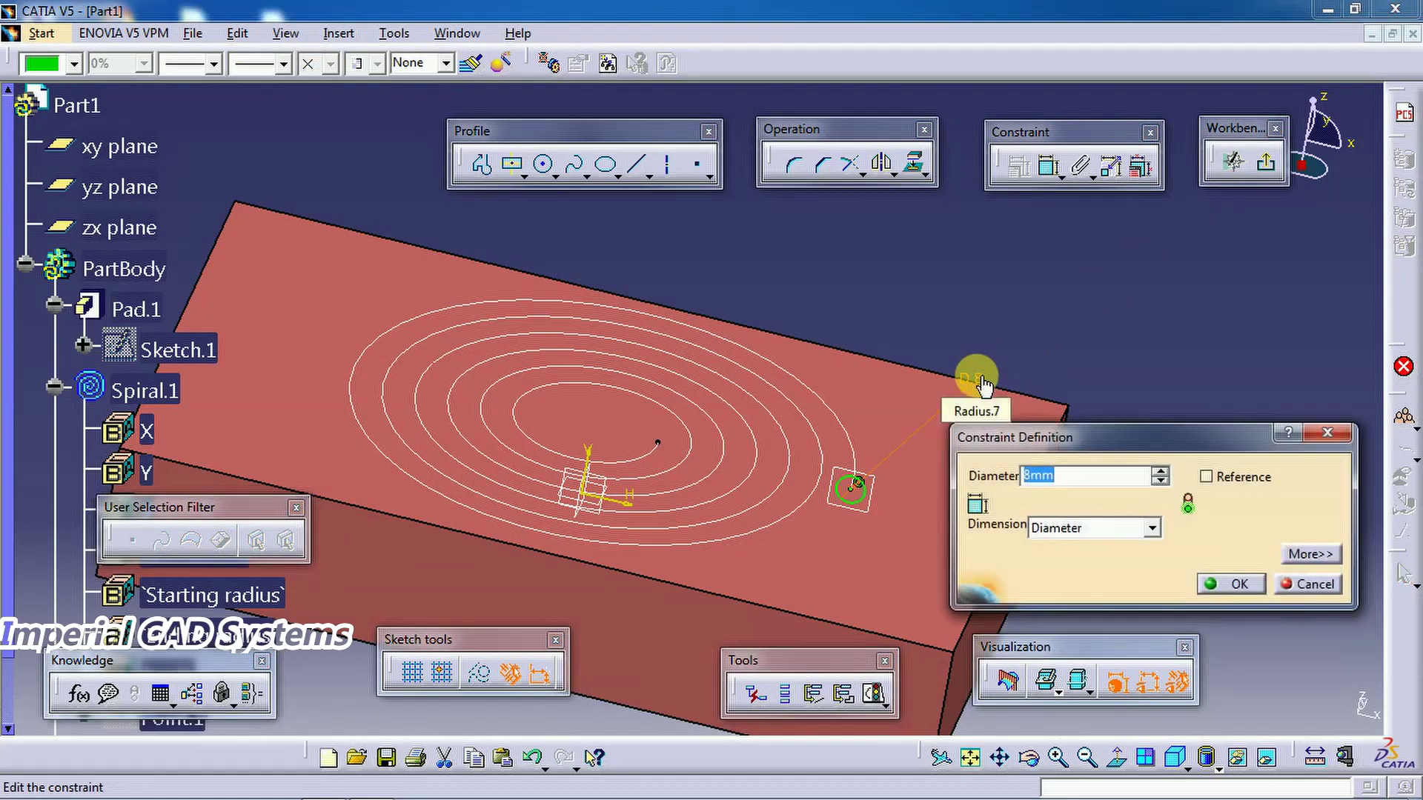
{"action": "key", "text": "Return"}
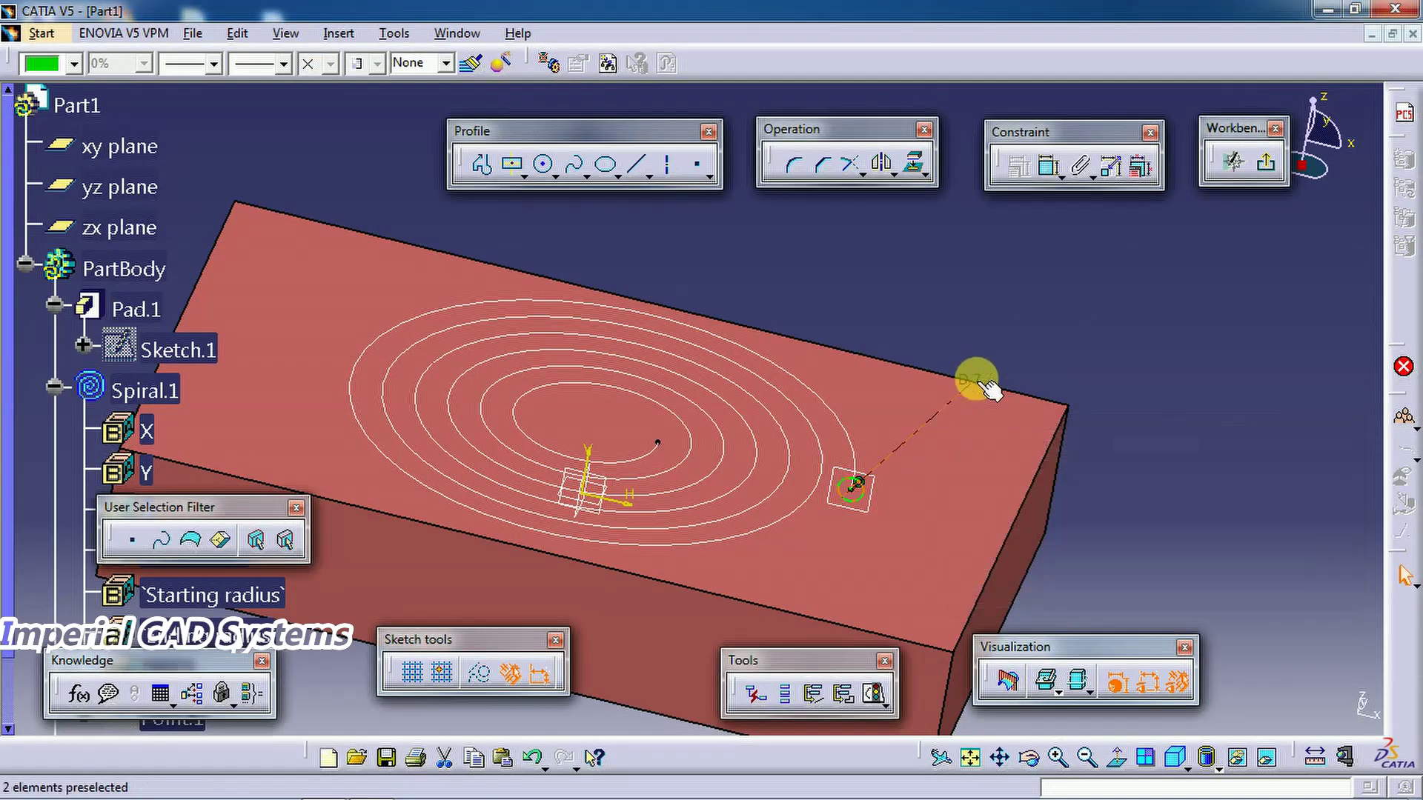
{"action": "left_click", "coordinate": [1266, 171]}
{"action": "middle_click_drag", "start_coordinate": [1198, 223], "coordinate": [635, 470]}
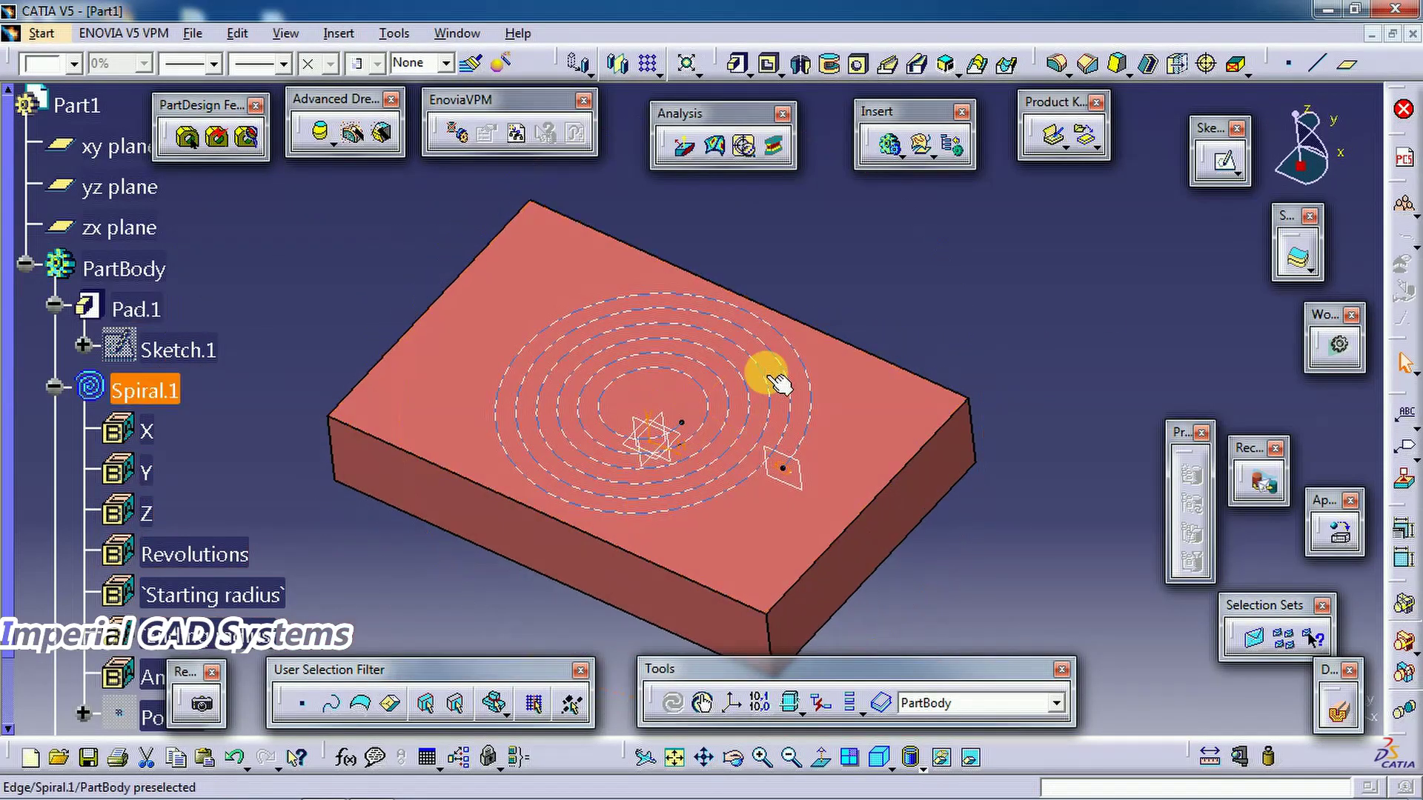
- Create Slot.1 with Sketch.2 as profile and Spiral.1 as centre curve
{"action": "left_click", "coordinate": [845, 221]}
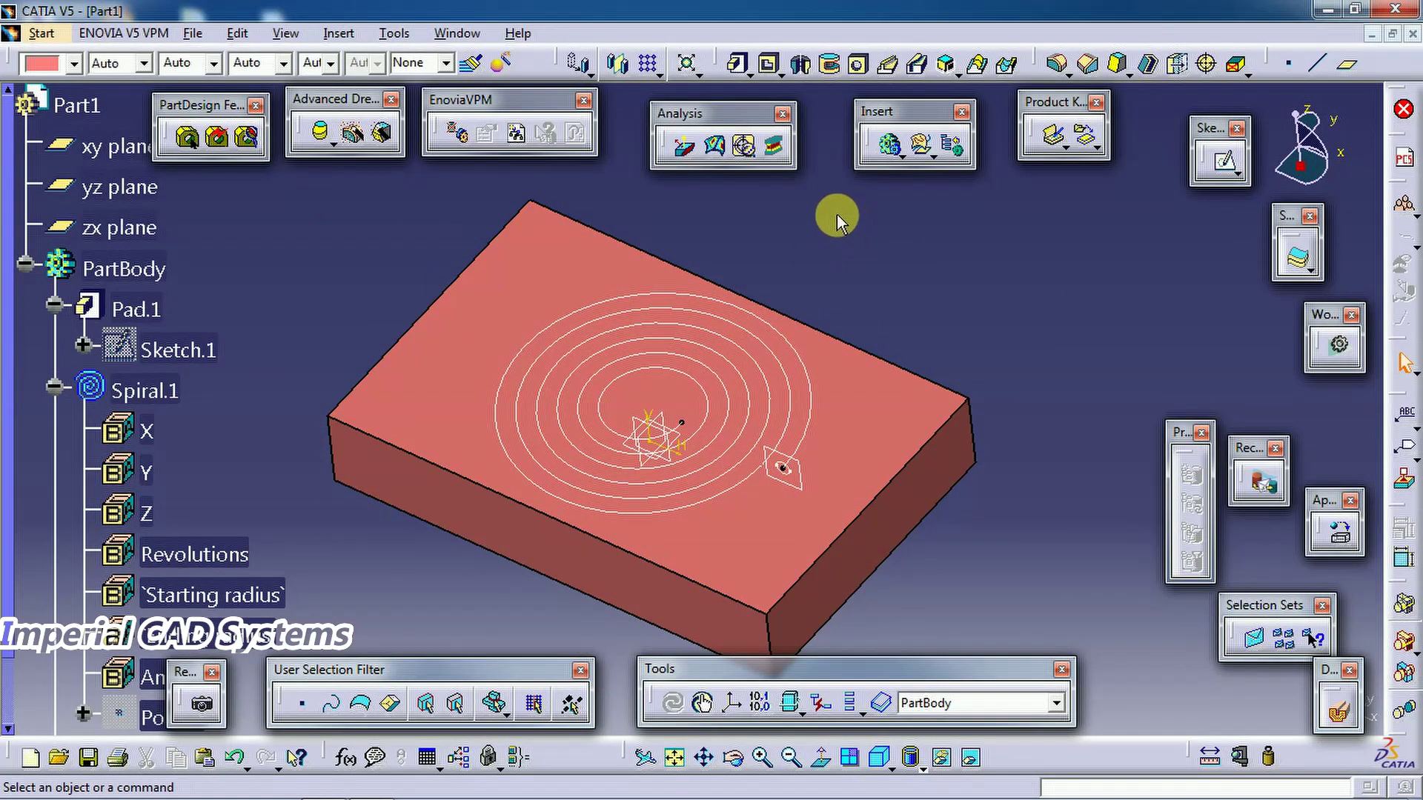
{"action": "left_click", "coordinate": [919, 68]}
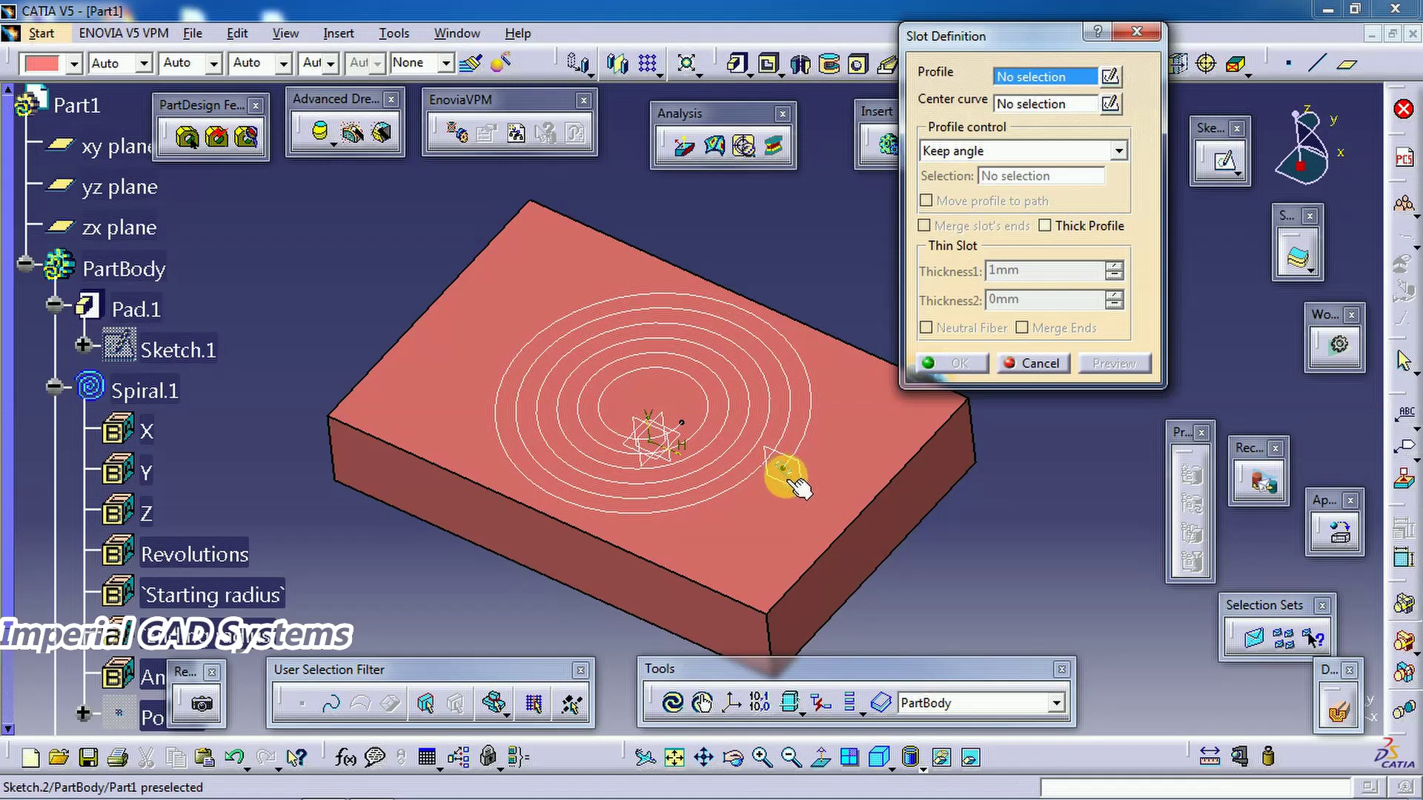
{"action": "left_click", "coordinate": [800, 485]}
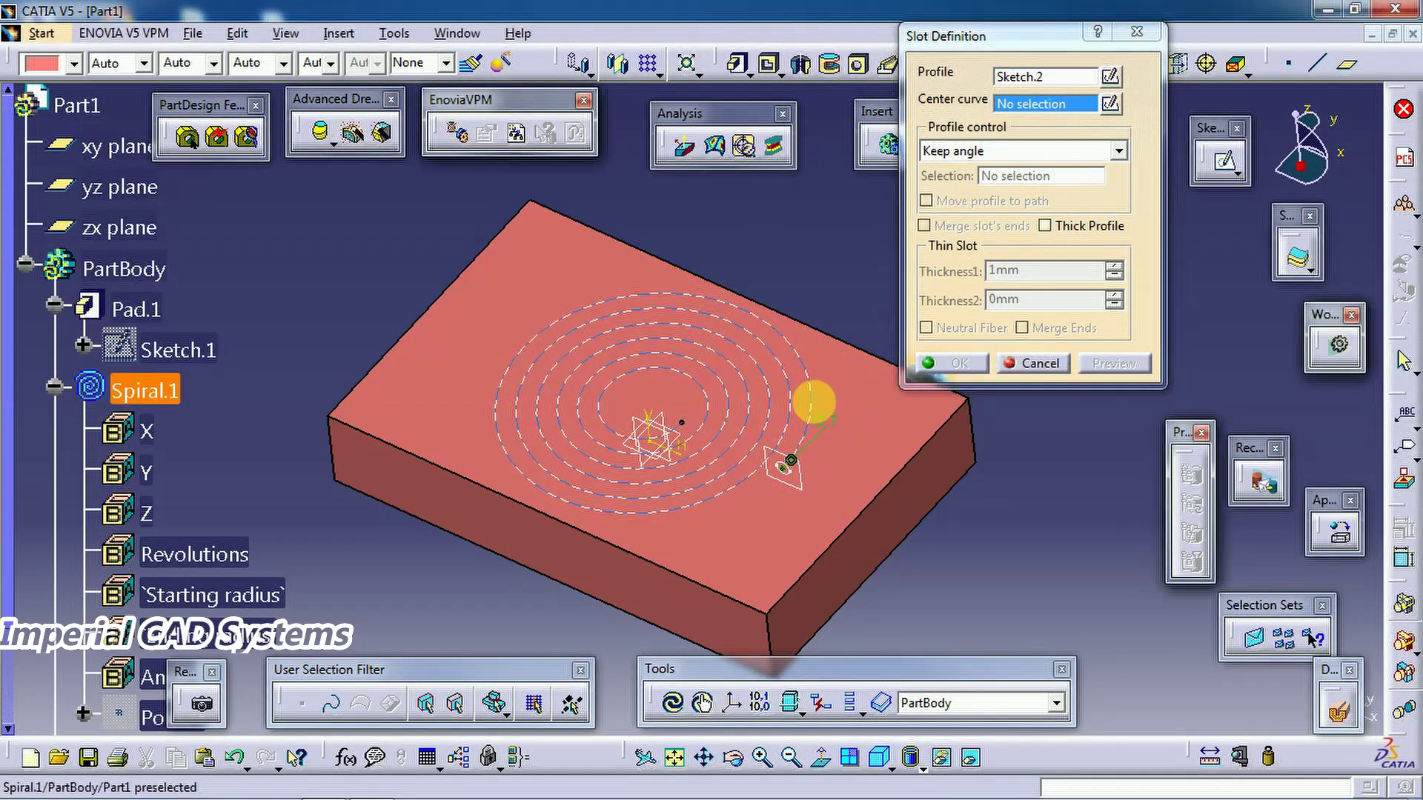
{"action": "left_click", "coordinate": [812, 402]}
{"action": "left_click", "coordinate": [958, 363]}
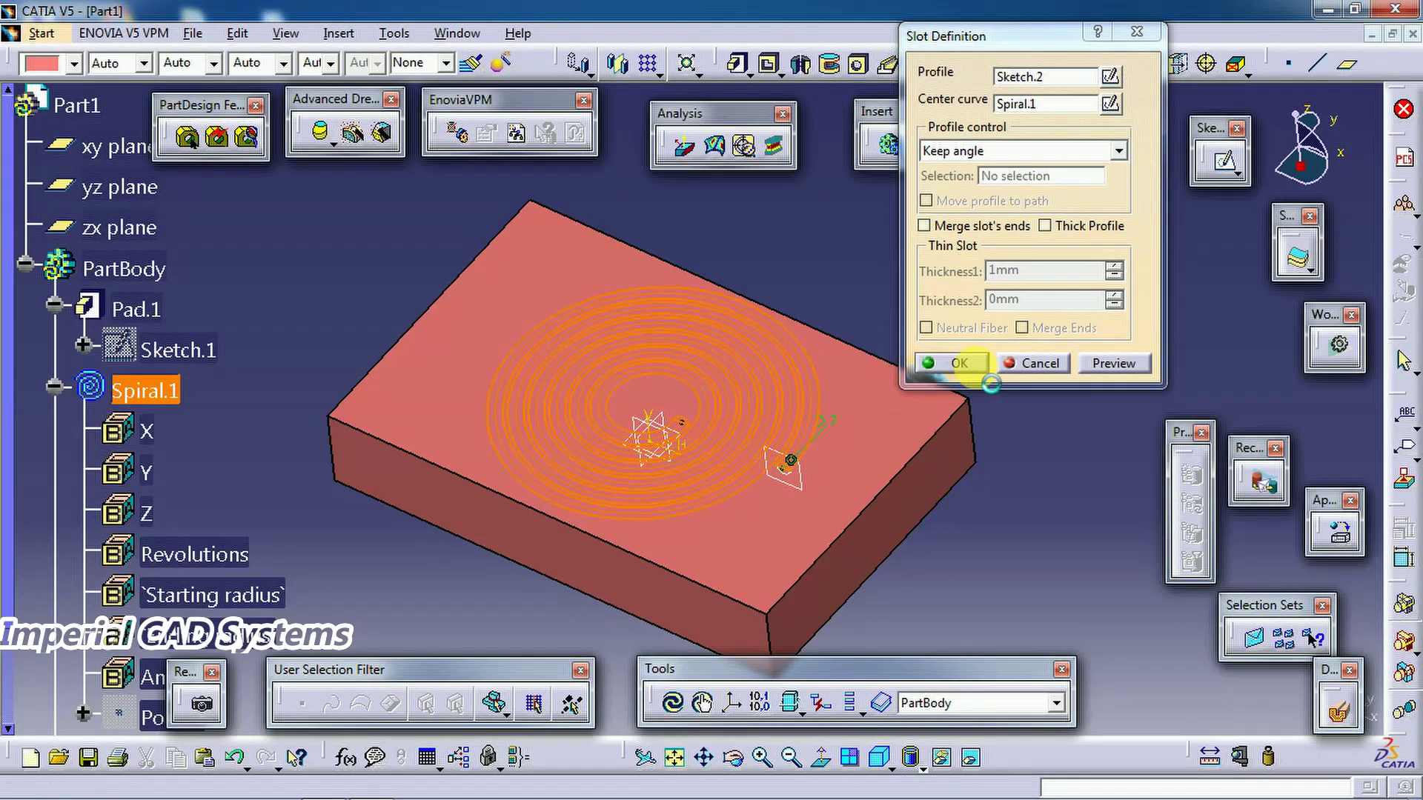
{"action": "middle_click_drag", "start_coordinate": [685, 340], "coordinate": [820, 355]}
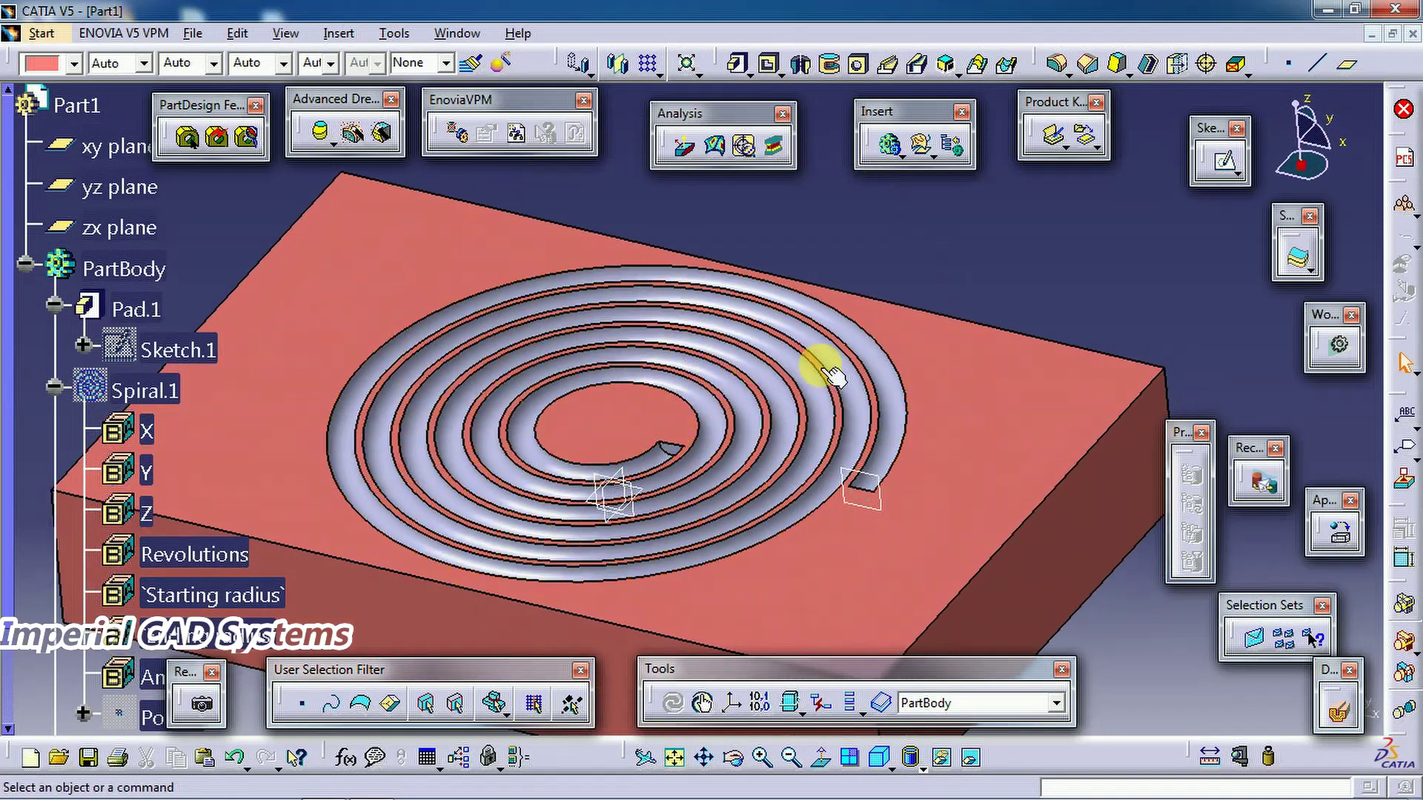
{"action": "scroll", "coordinate": [320, 447], "scroll_direction": "down", "scroll_amount": 2}
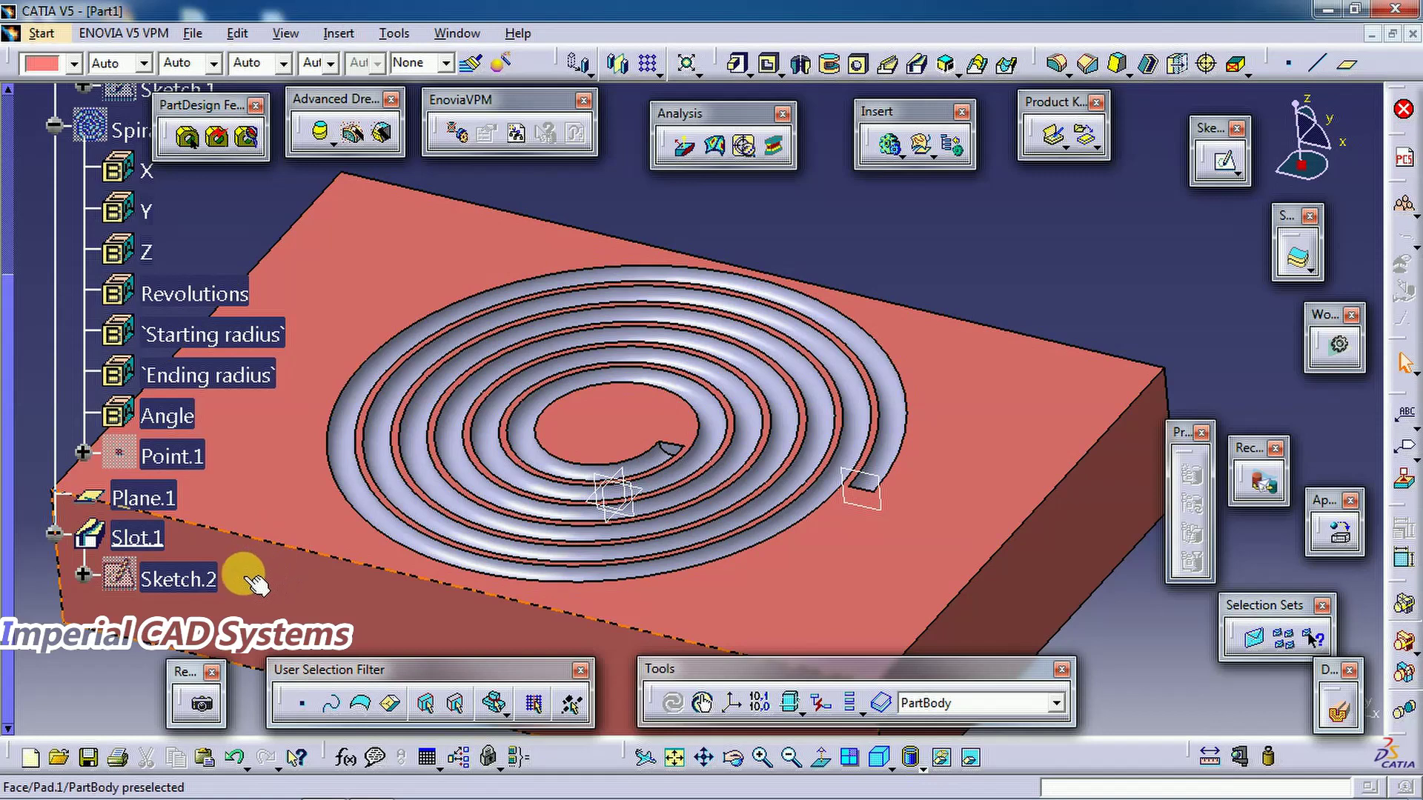
- Change the circle diameter in Sketch.2 from 7 mm to 5 mm so Slot.1 updates
{"action": "double_click", "coordinate": [176, 579]}
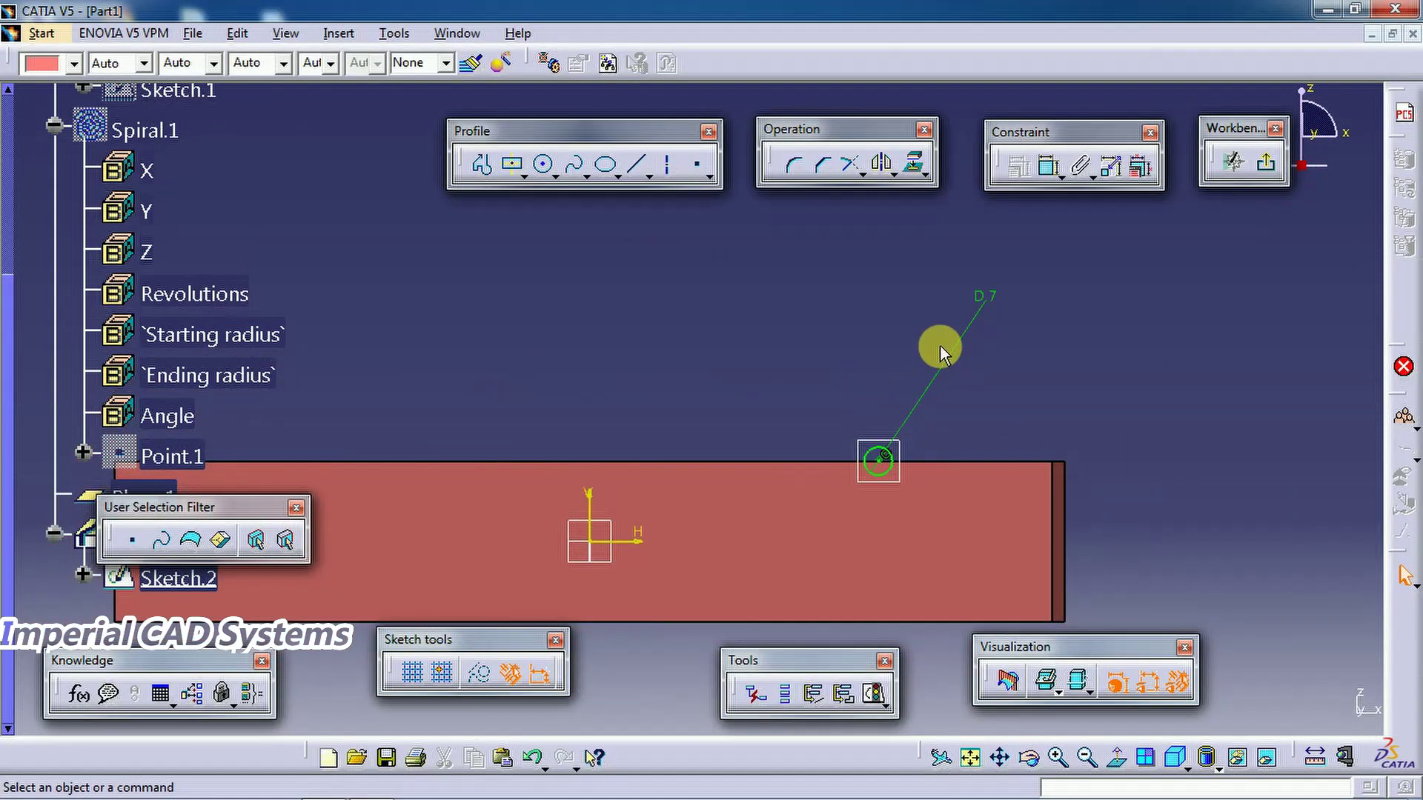
{"action": "double_click", "coordinate": [985, 298]}
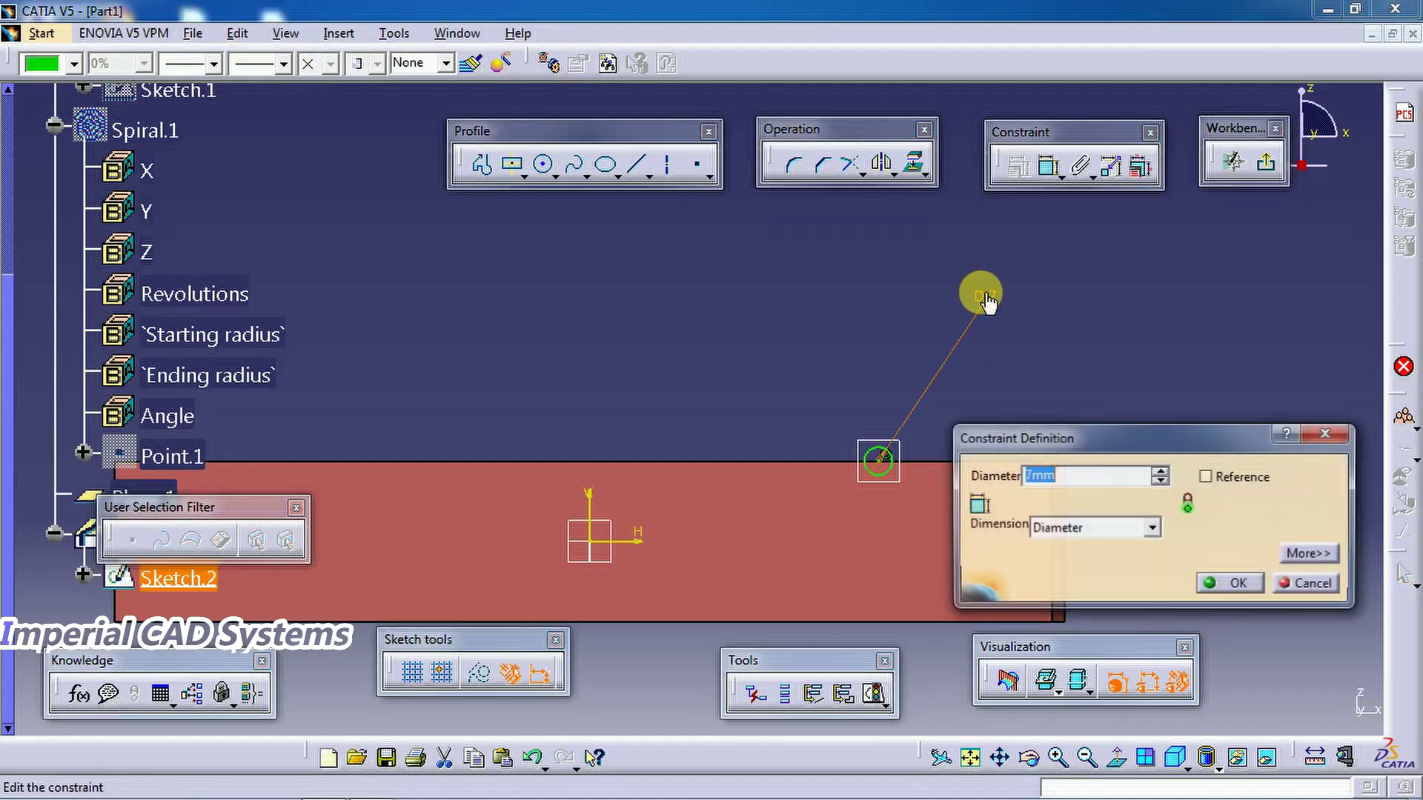
{"action": "type", "text": "5"}
{"action": "key", "text": "Return"}
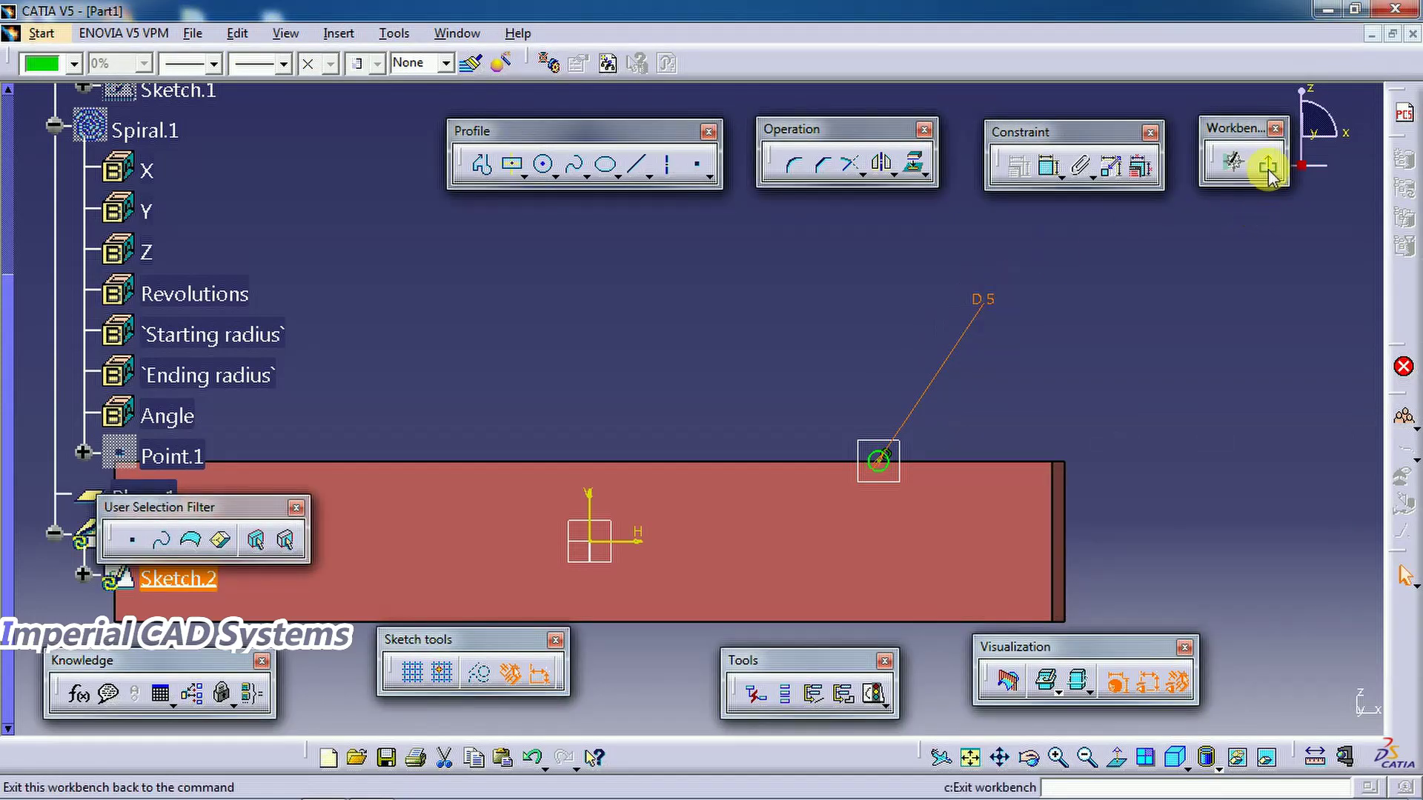
{"action": "left_click", "coordinate": [1269, 169]}
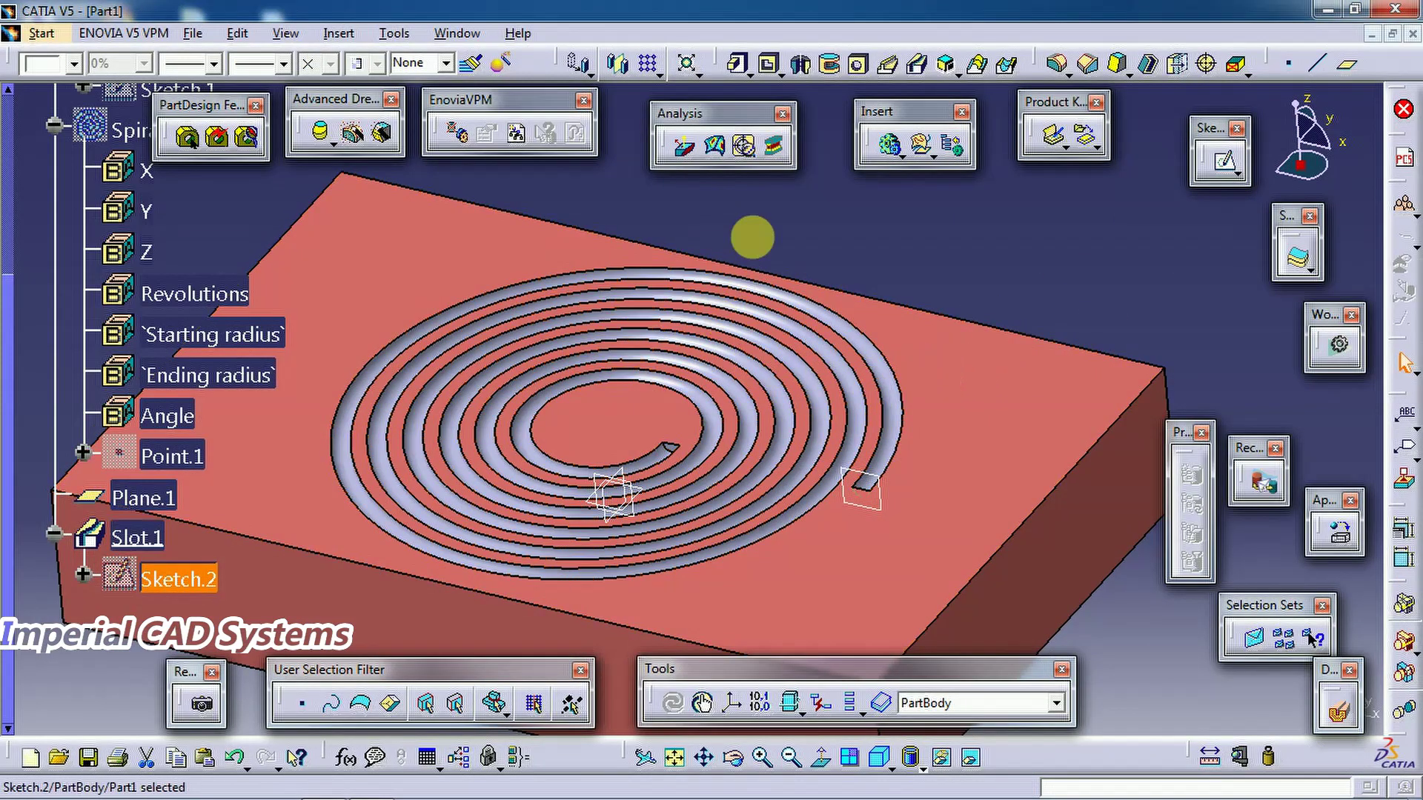
{"action": "middle_click_drag", "start_coordinate": [753, 237], "coordinate": [772, 301]}
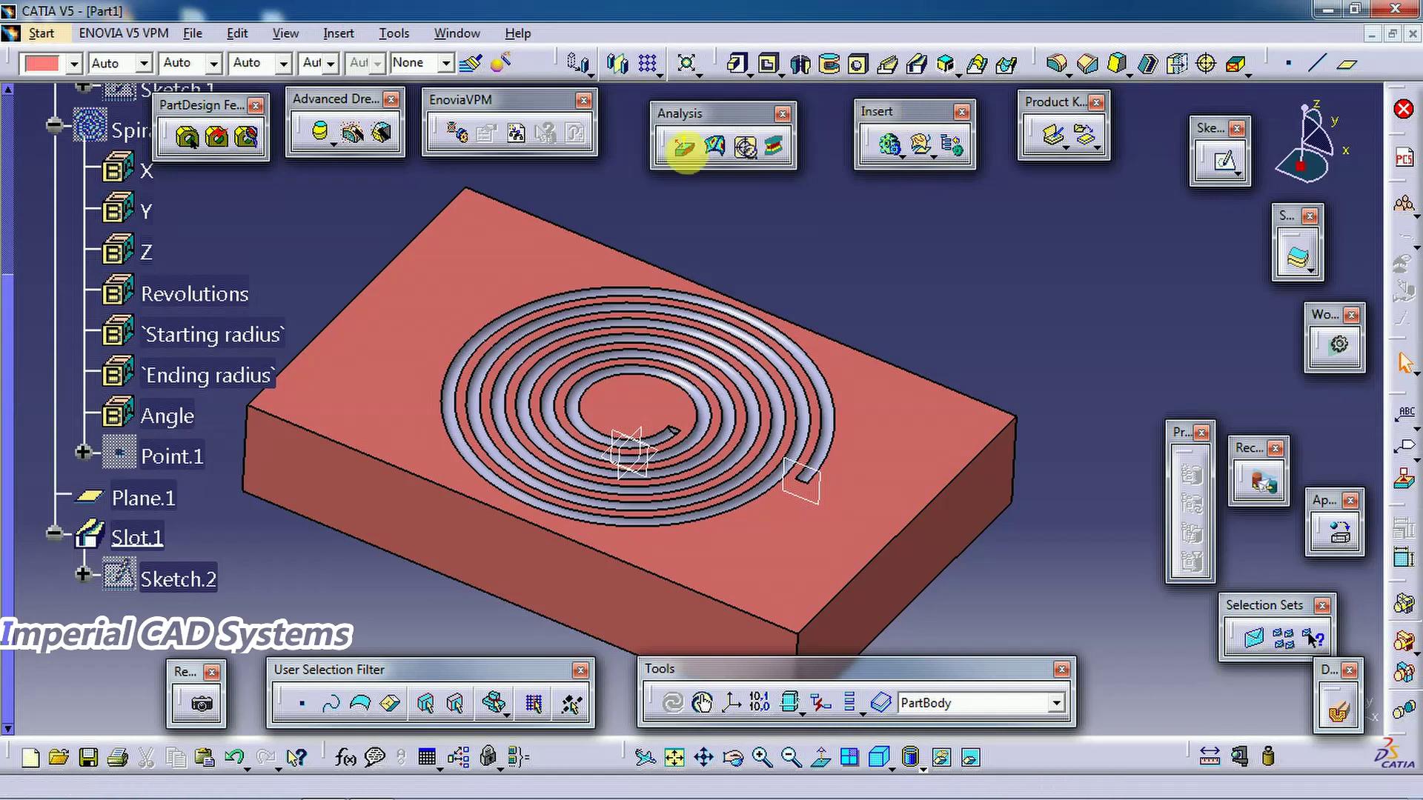
- Colour the Slot.1 feature yellow from the toolbar colour list
{"action": "left_click", "coordinate": [137, 537]}
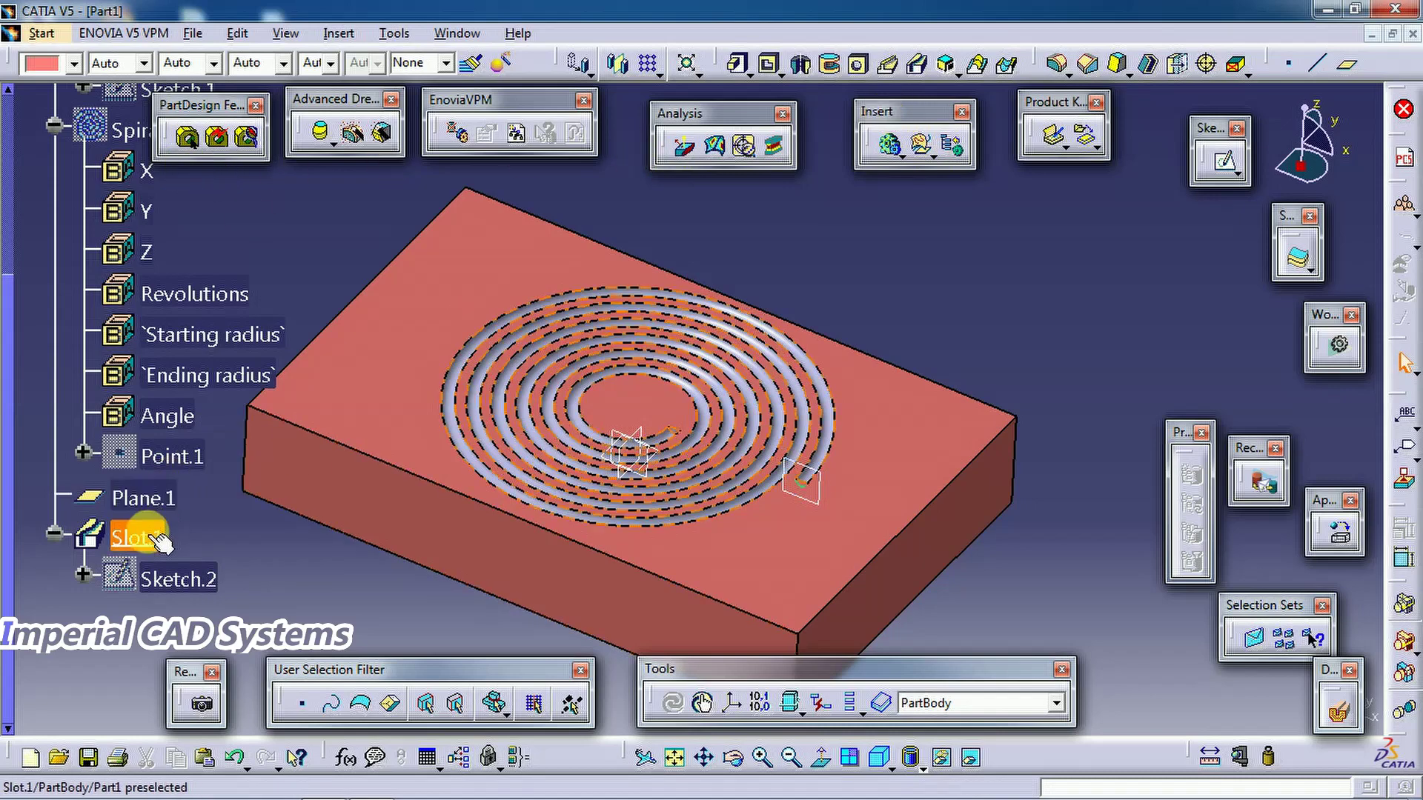
{"action": "left_click", "coordinate": [68, 67]}
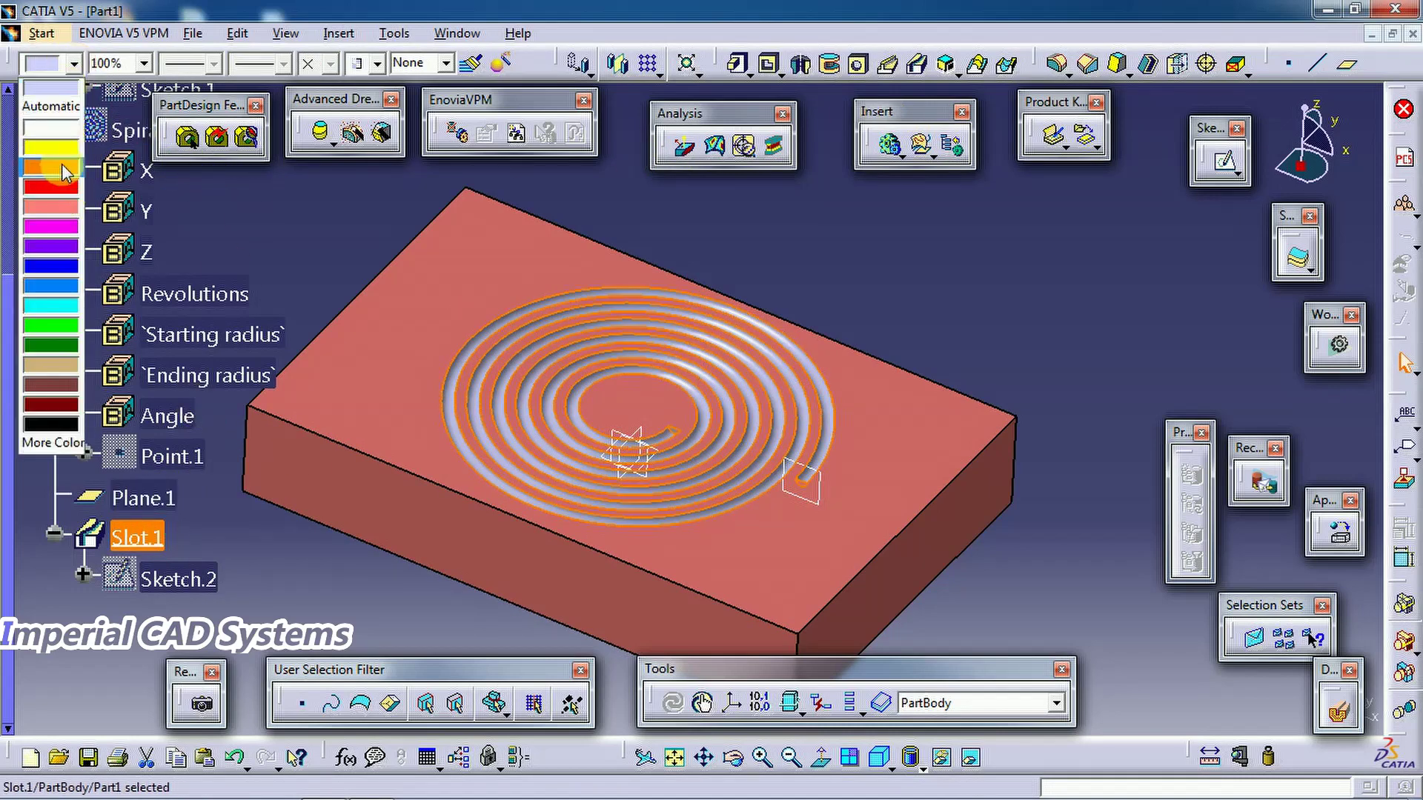
{"action": "left_click", "coordinate": [45, 145]}
{"action": "left_click", "coordinate": [798, 231]}
{"action": "middle_click_drag", "start_coordinate": [766, 229], "coordinate": [794, 262]}
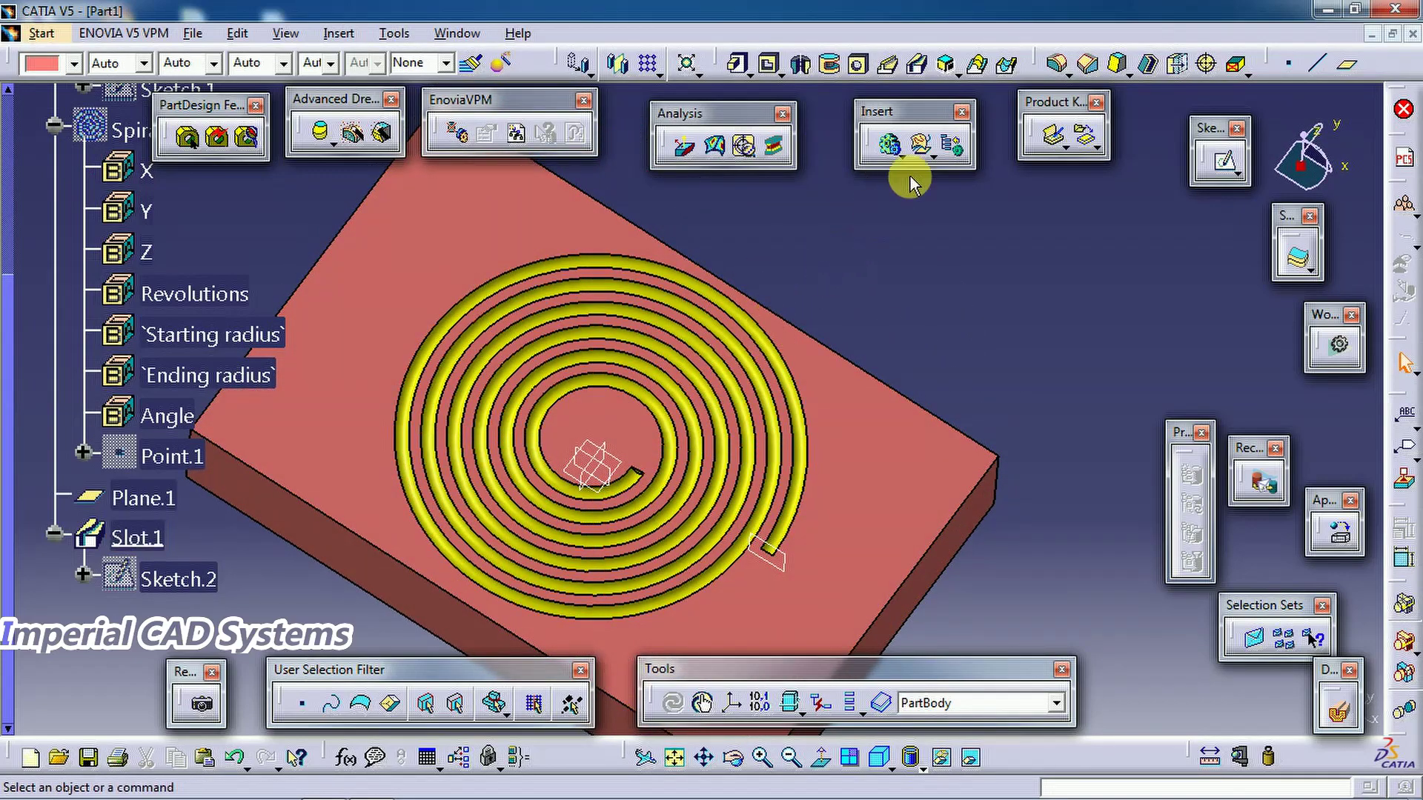
- Add an edge fillet on both rim edges of the spiral slot
{"action": "left_click", "coordinate": [1058, 66]}
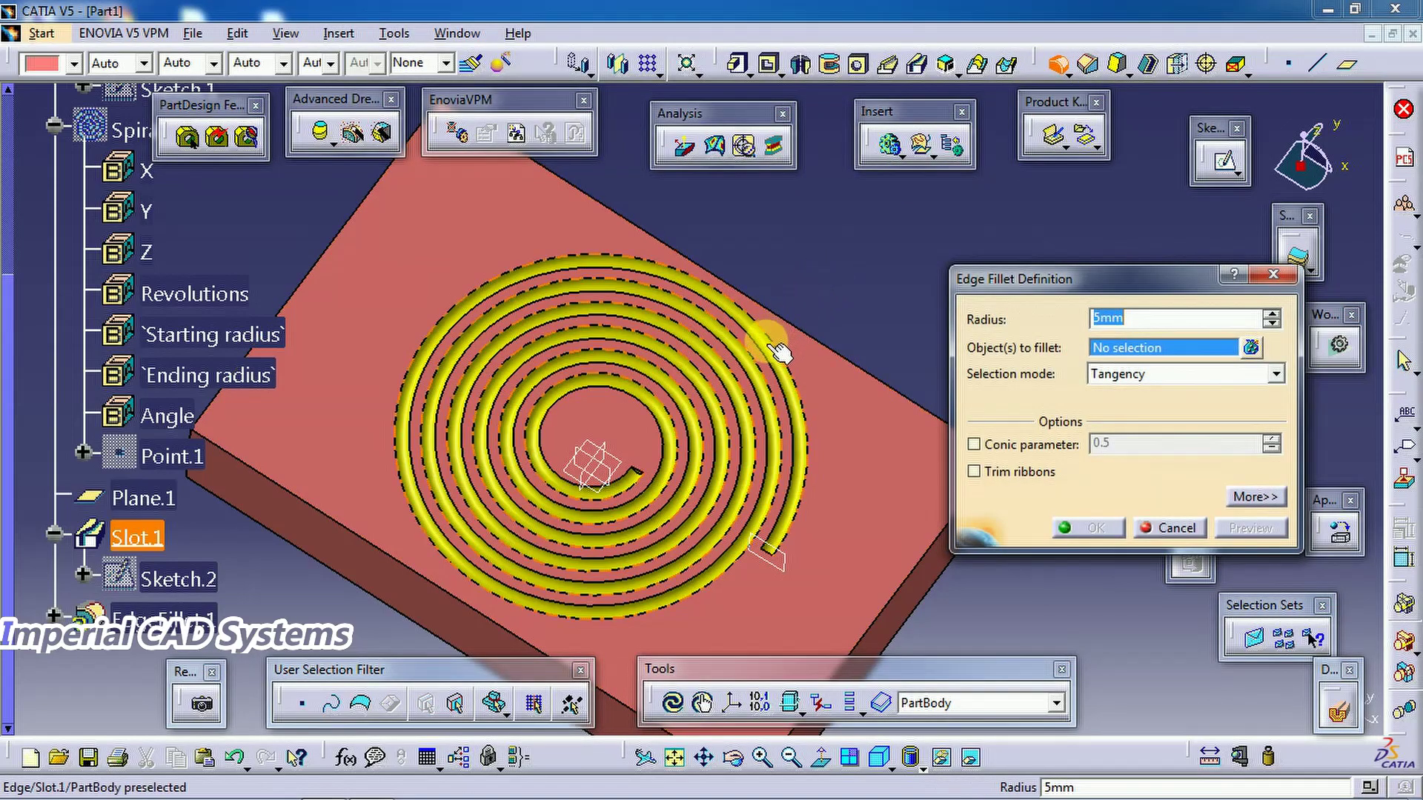
{"action": "left_click", "coordinate": [771, 348]}
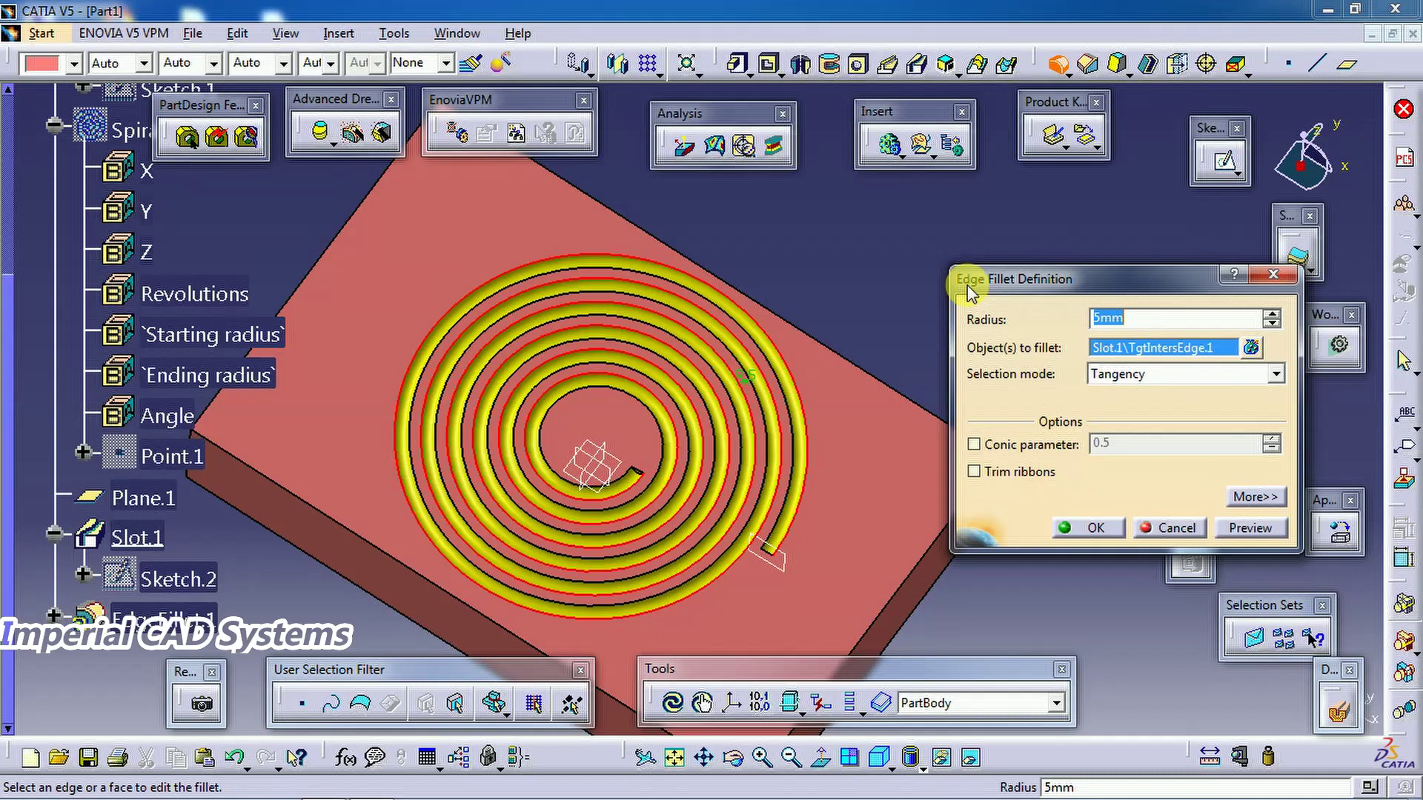
{"action": "left_click", "coordinate": [785, 428]}
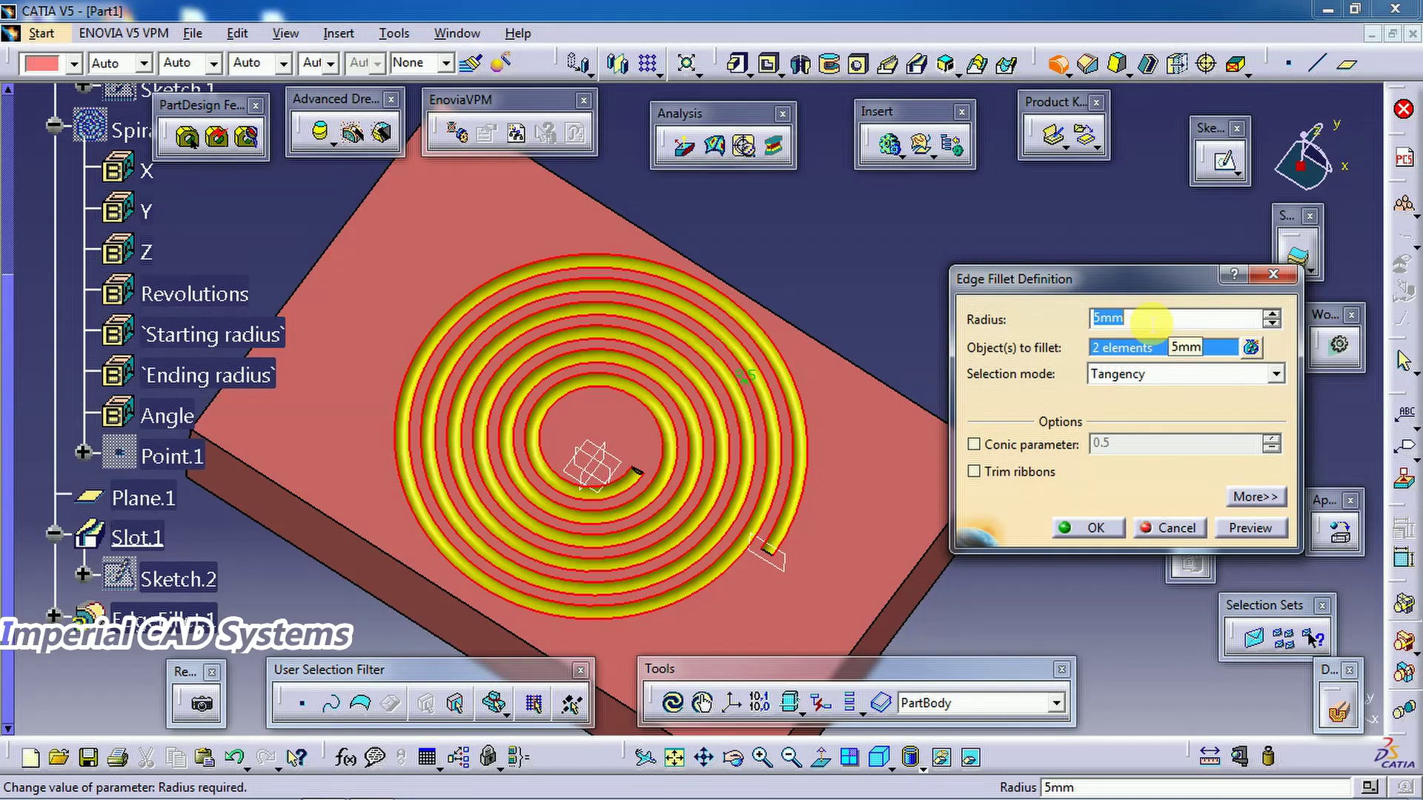
{"action": "key", "text": "Return"}
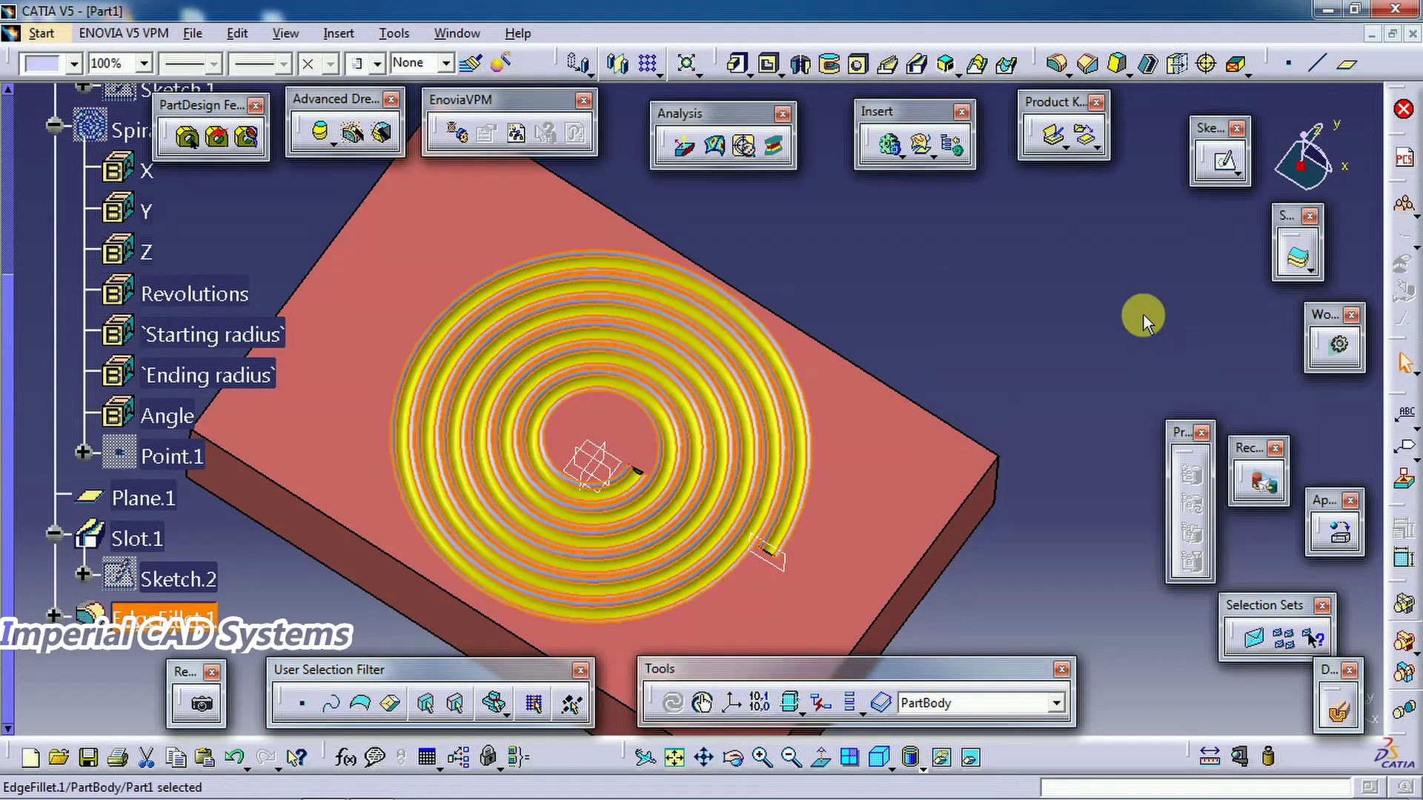
{"action": "left_click", "coordinate": [1099, 324]}
{"action": "middle_click_drag", "start_coordinate": [941, 384], "coordinate": [860, 393]}
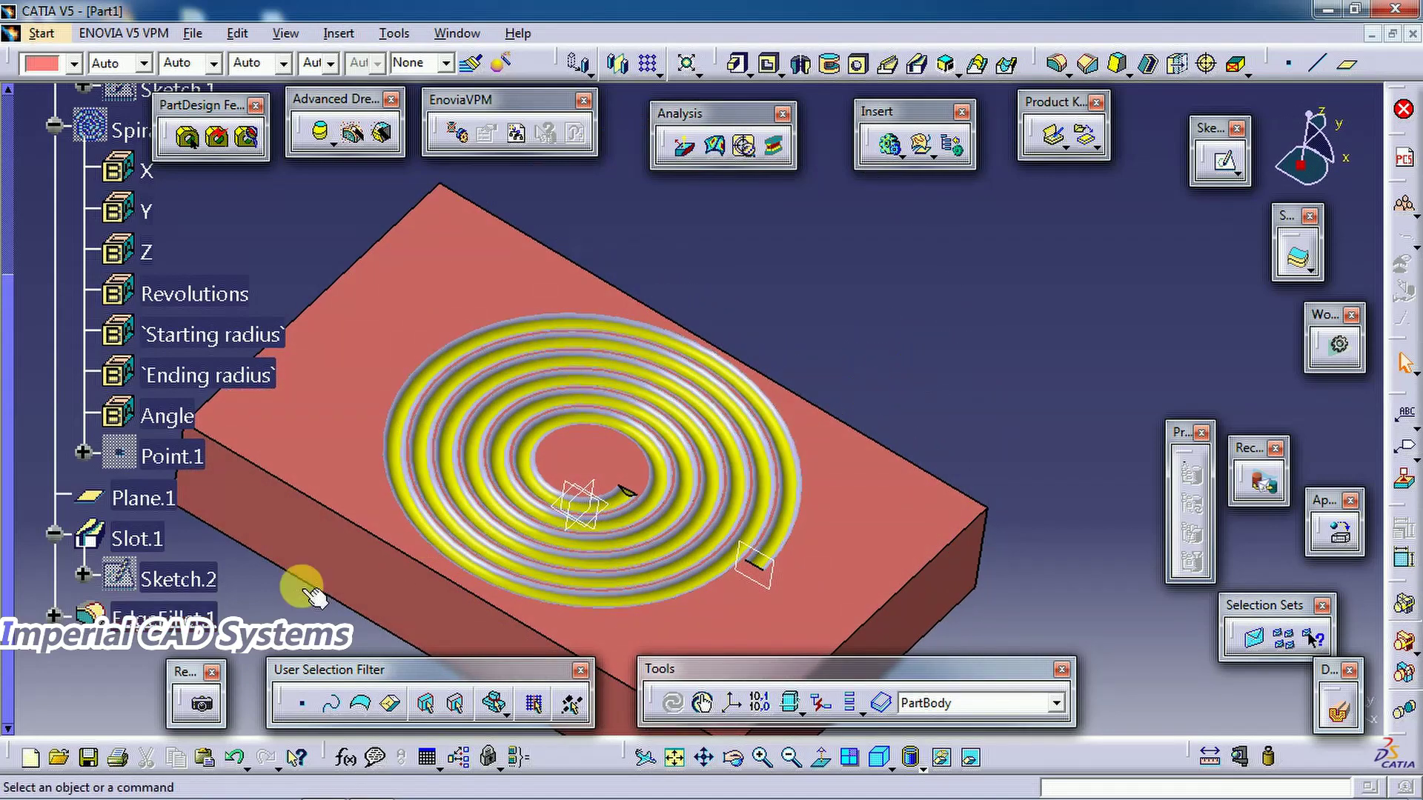
- Reduce the EdgeFillet.1 radius from 5 mm to 1 mm
{"action": "double_click", "coordinate": [176, 615]}
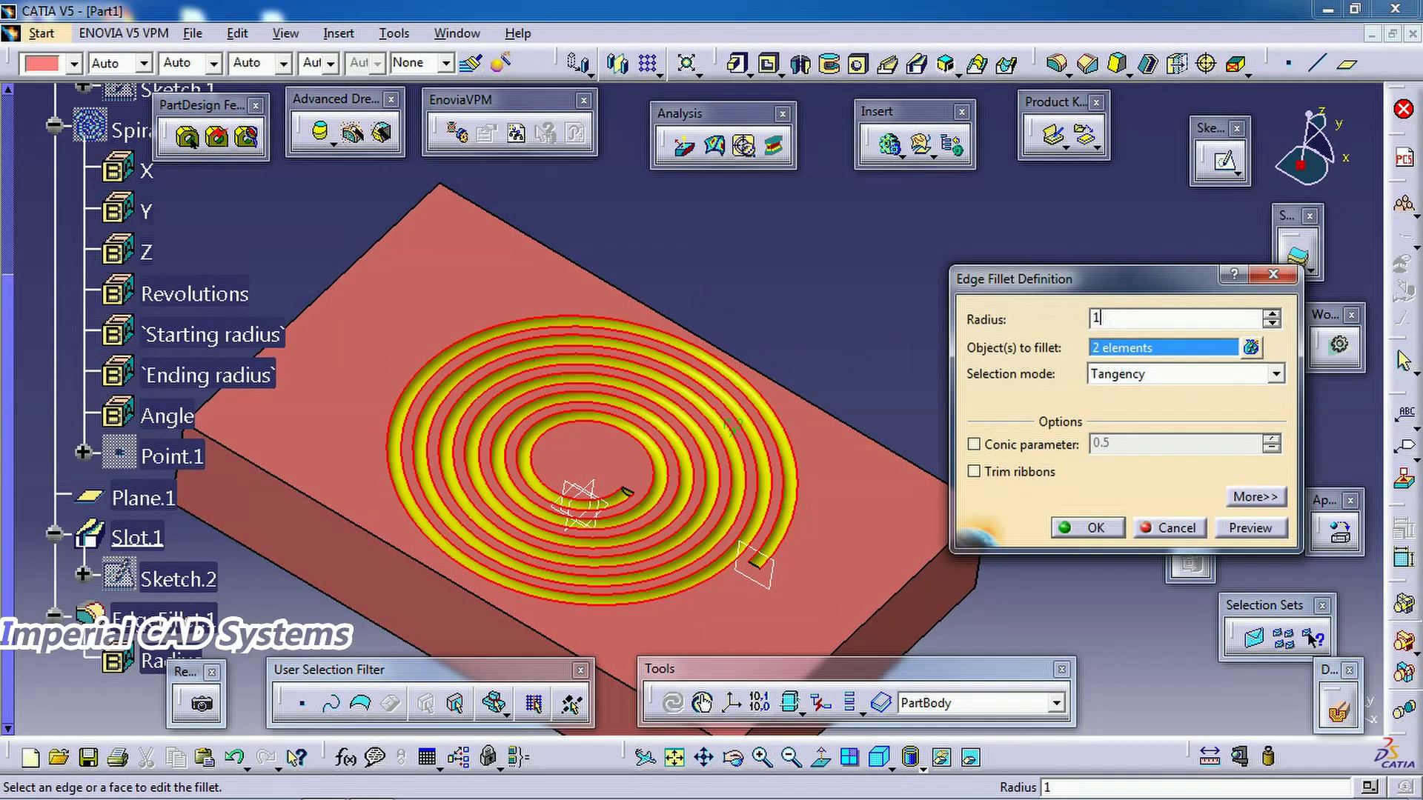
{"action": "type", "text": "1"}
{"action": "key", "text": "Return"}
{"action": "middle_click_drag", "start_coordinate": [320, 554], "coordinate": [305, 552]}
{"action": "left_click", "coordinate": [176, 615]}
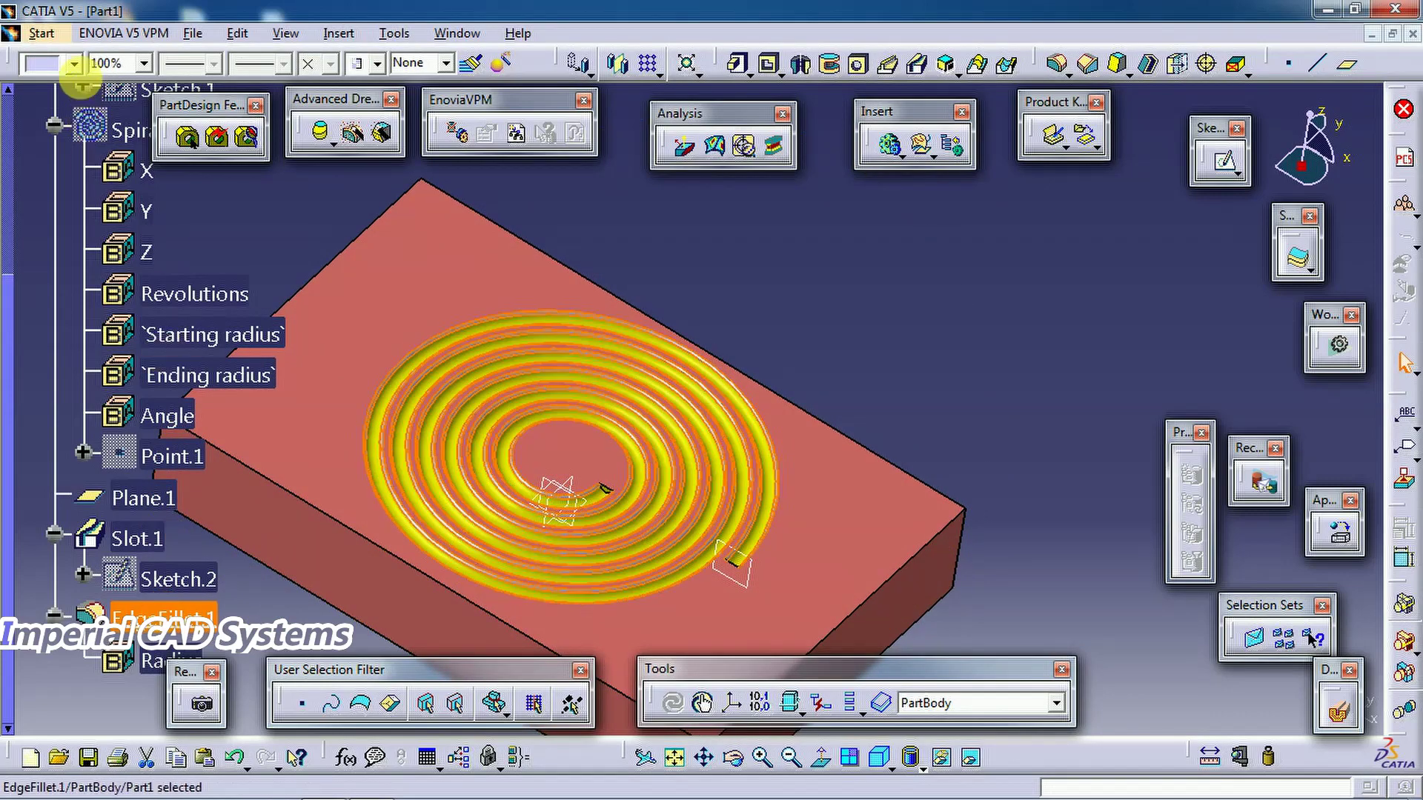
- Make EdgeFillet.1 yellow and inspect the coloured spiral rims up close
{"action": "left_click", "coordinate": [75, 65]}
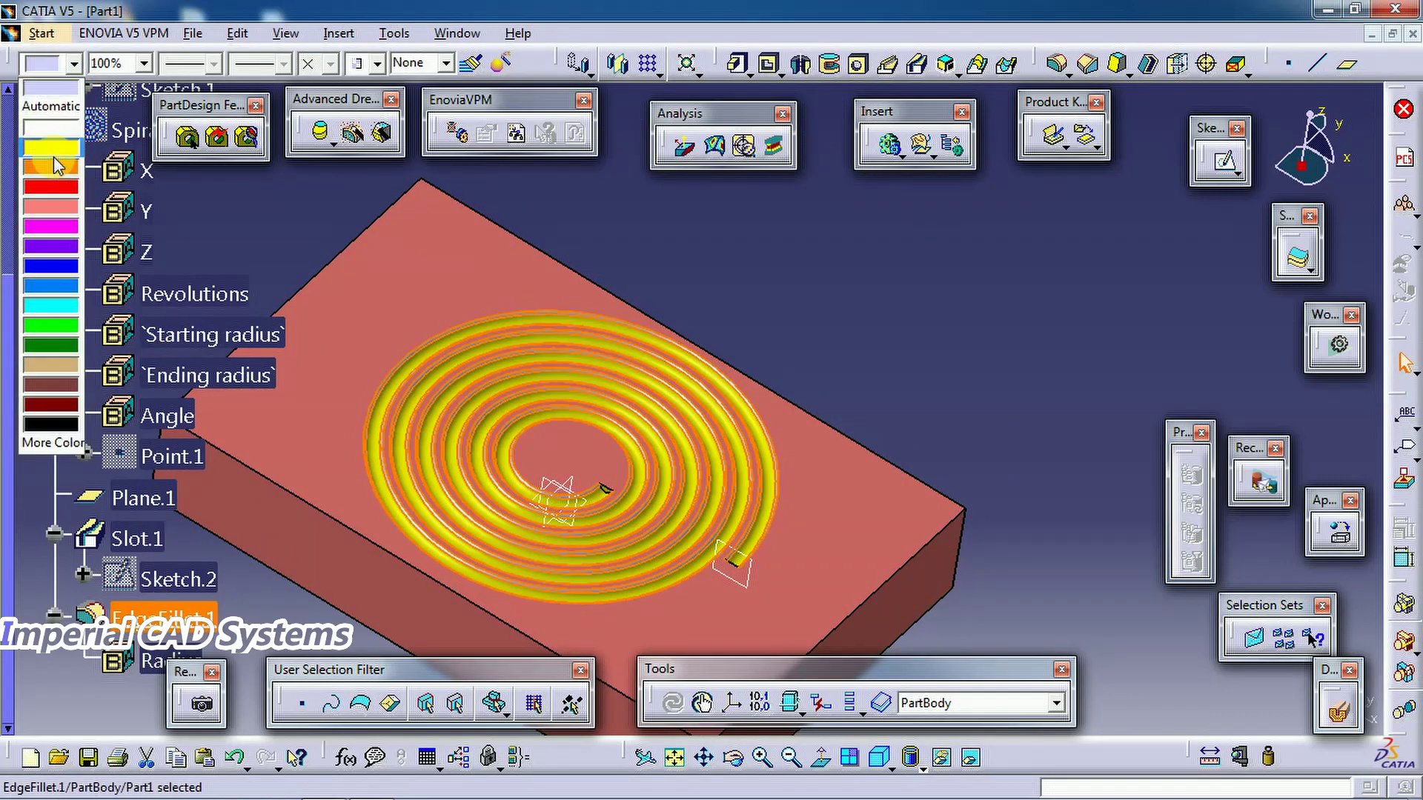
{"action": "left_click", "coordinate": [53, 149]}
{"action": "left_click", "coordinate": [549, 255]}
{"action": "middle_click_drag", "start_coordinate": [676, 292], "coordinate": [697, 338]}
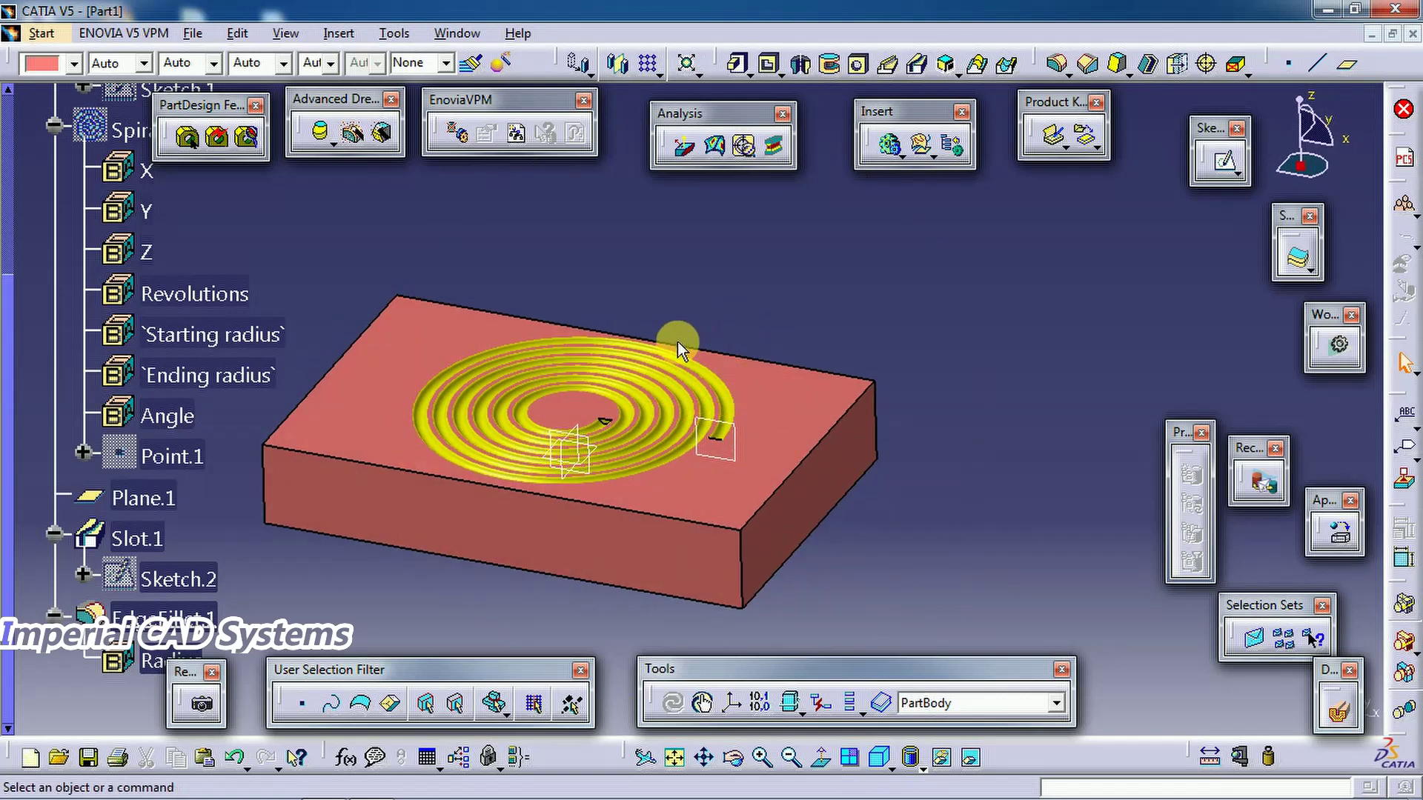
{"action": "middle_click_drag", "start_coordinate": [679, 357], "coordinate": [686, 376]}
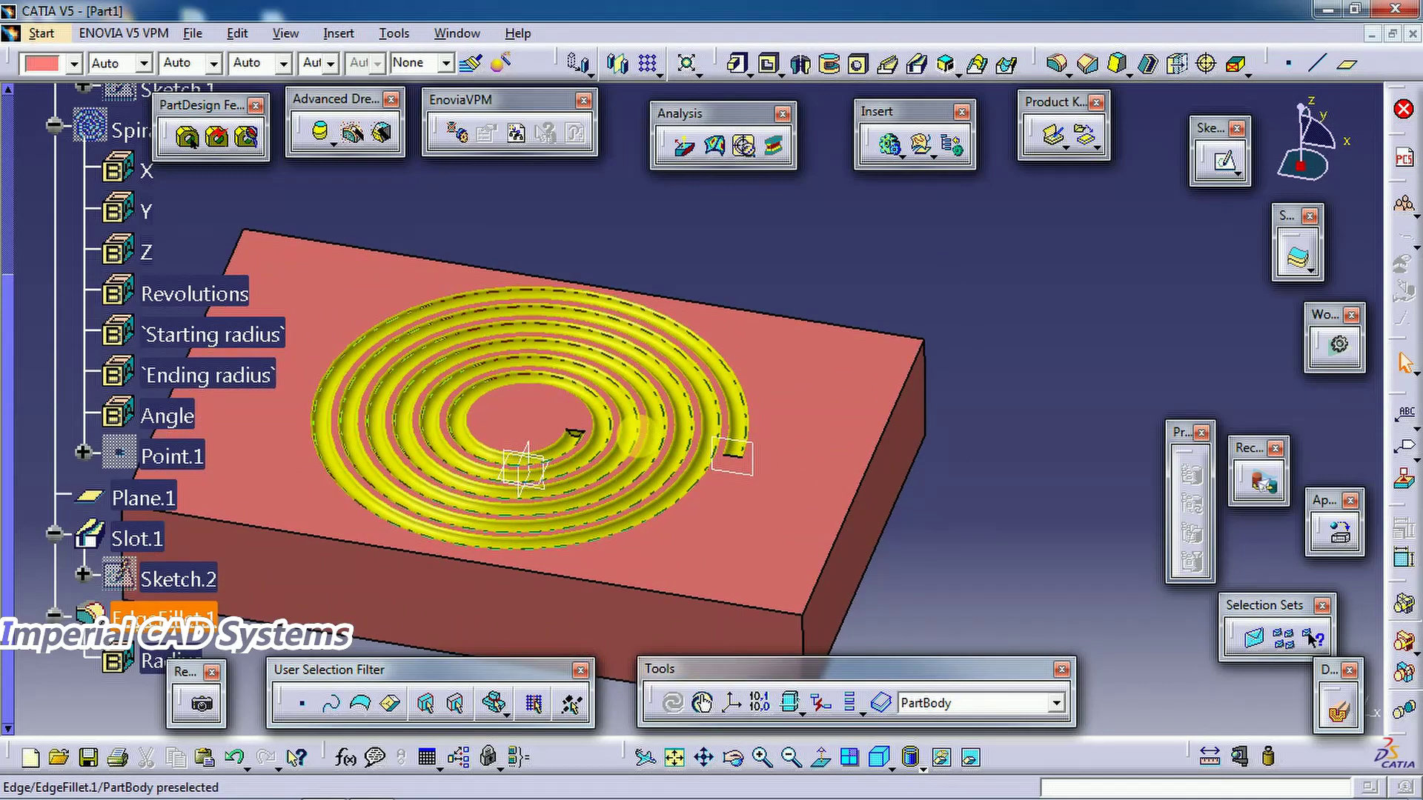
{"action": "middle_click_drag", "start_coordinate": [621, 361], "coordinate": [728, 377]}
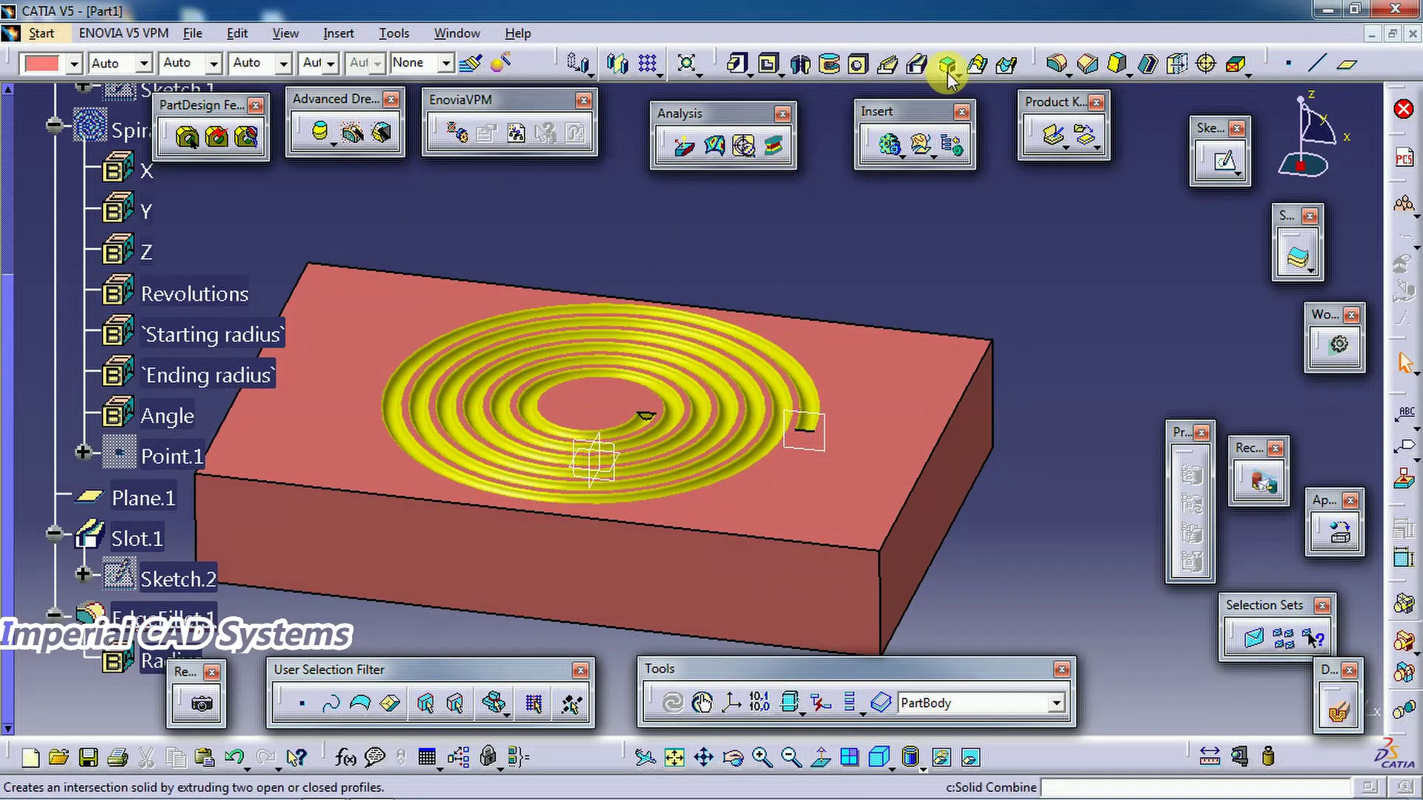
- Create Shell.1 with 2 mm inside thickness, removing the block's bottom face
{"action": "left_click", "coordinate": [1149, 65]}
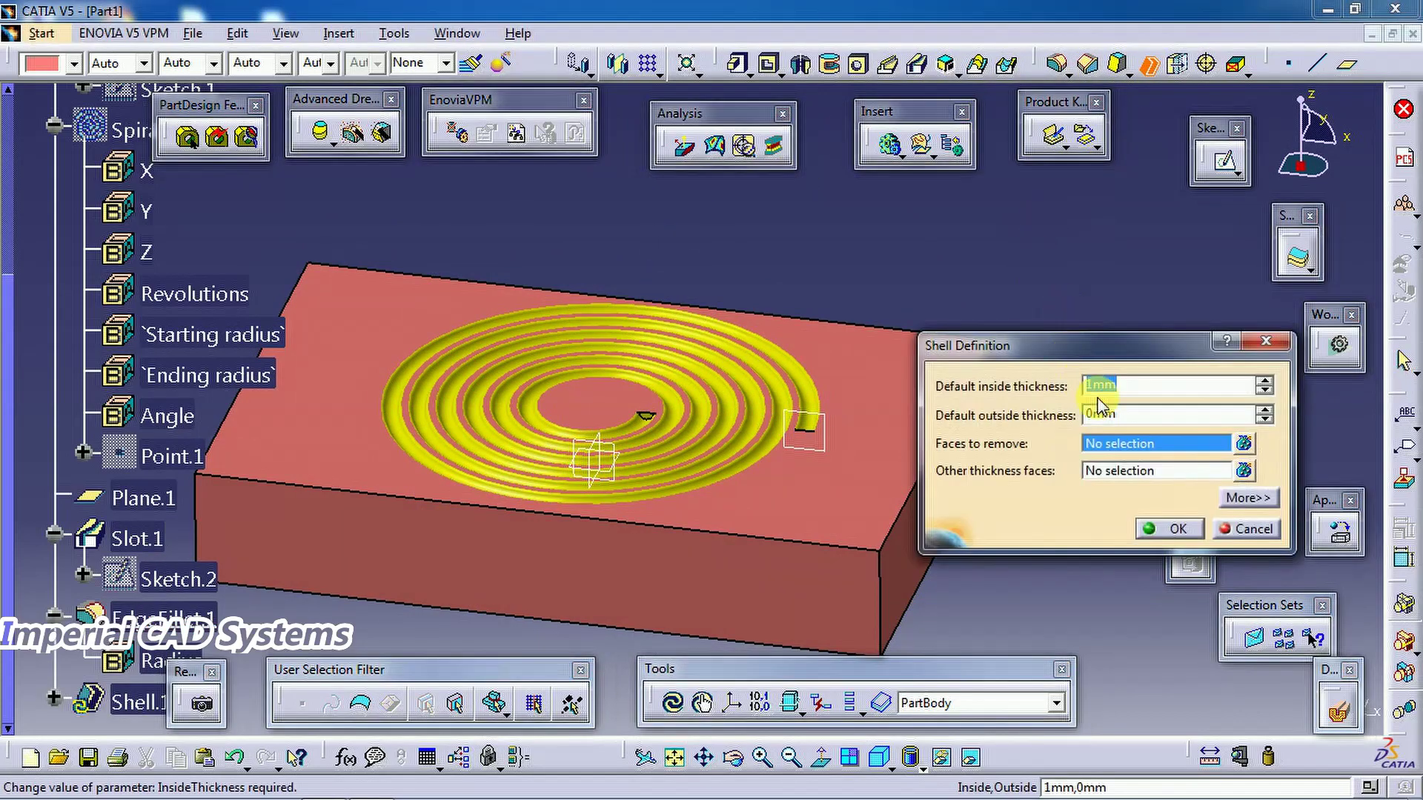
{"action": "middle_click_drag", "start_coordinate": [763, 455], "coordinate": [731, 381]}
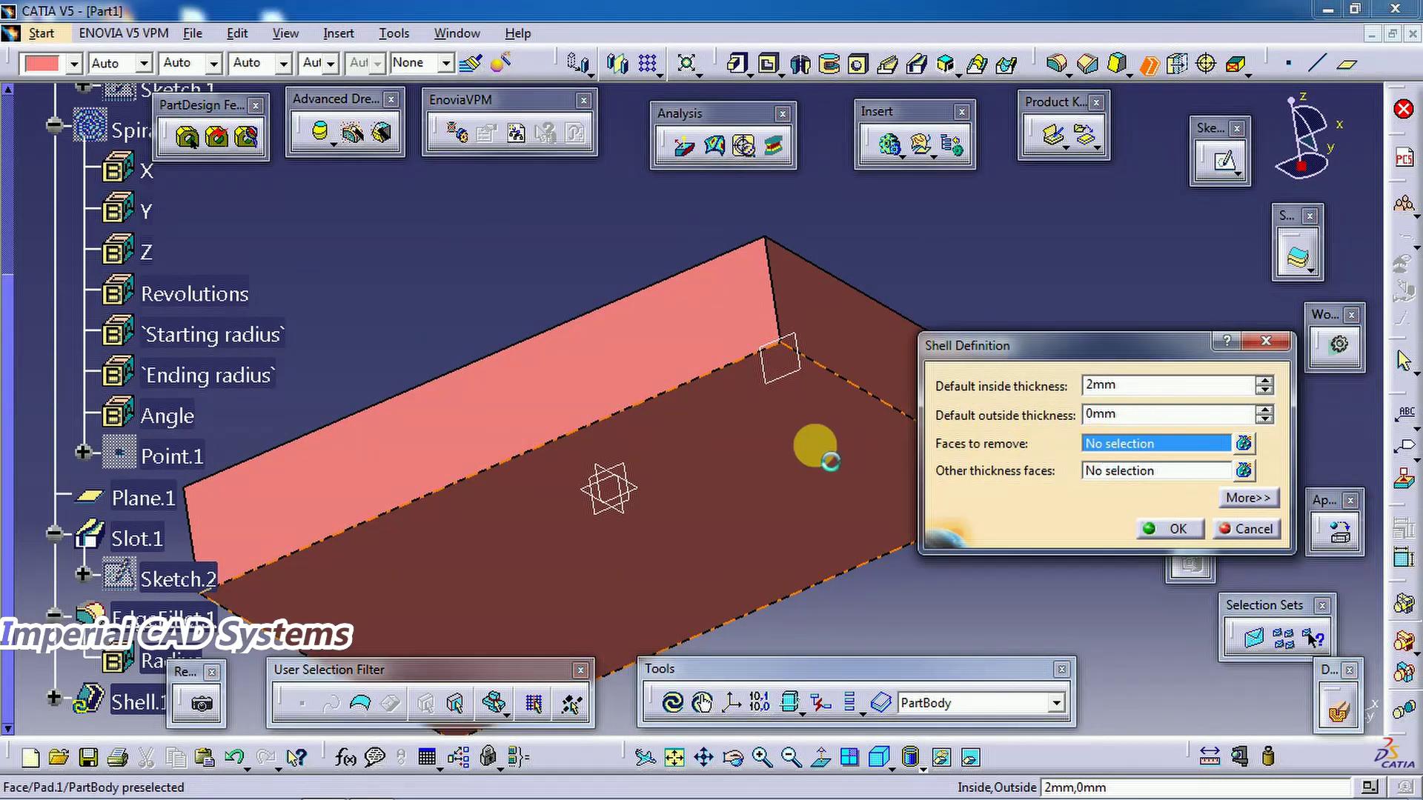
{"action": "left_click", "coordinate": [798, 432]}
{"action": "left_click", "coordinate": [1162, 530]}
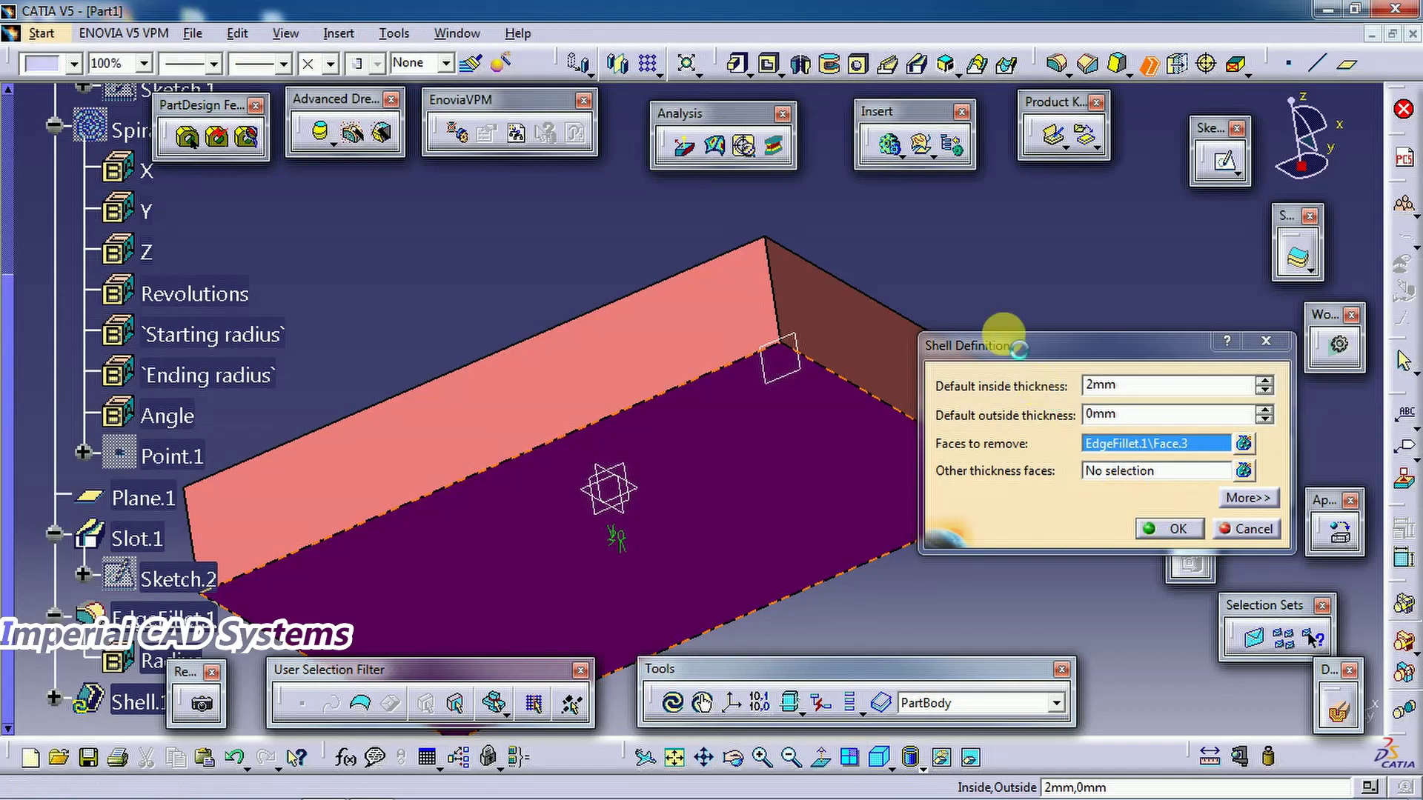
{"action": "middle_click_drag", "start_coordinate": [979, 232], "coordinate": [356, 546]}
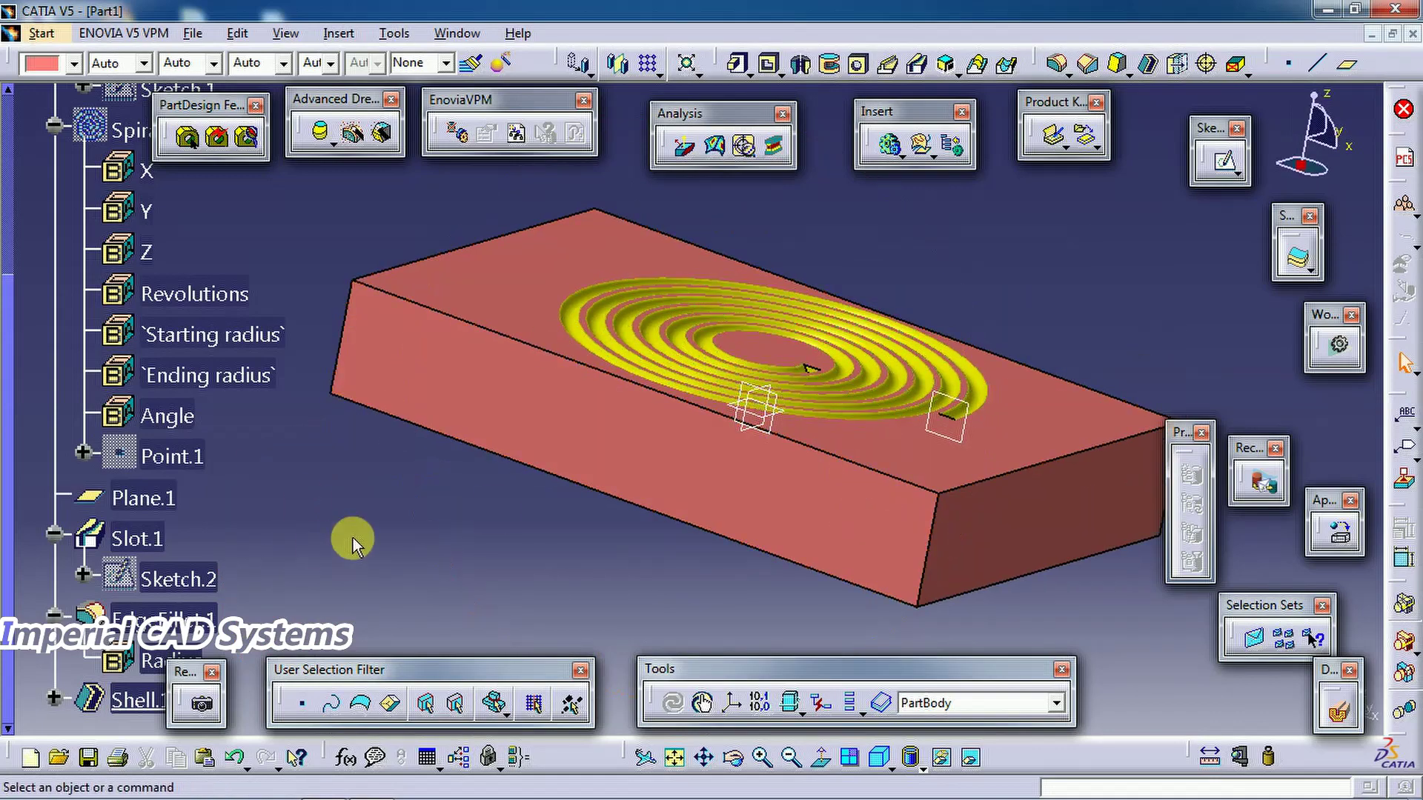
- Edit Shell.1 to add the four side faces, including front and left, to Faces to remove
{"action": "middle_click_drag", "start_coordinate": [565, 438], "coordinate": [620, 499]}
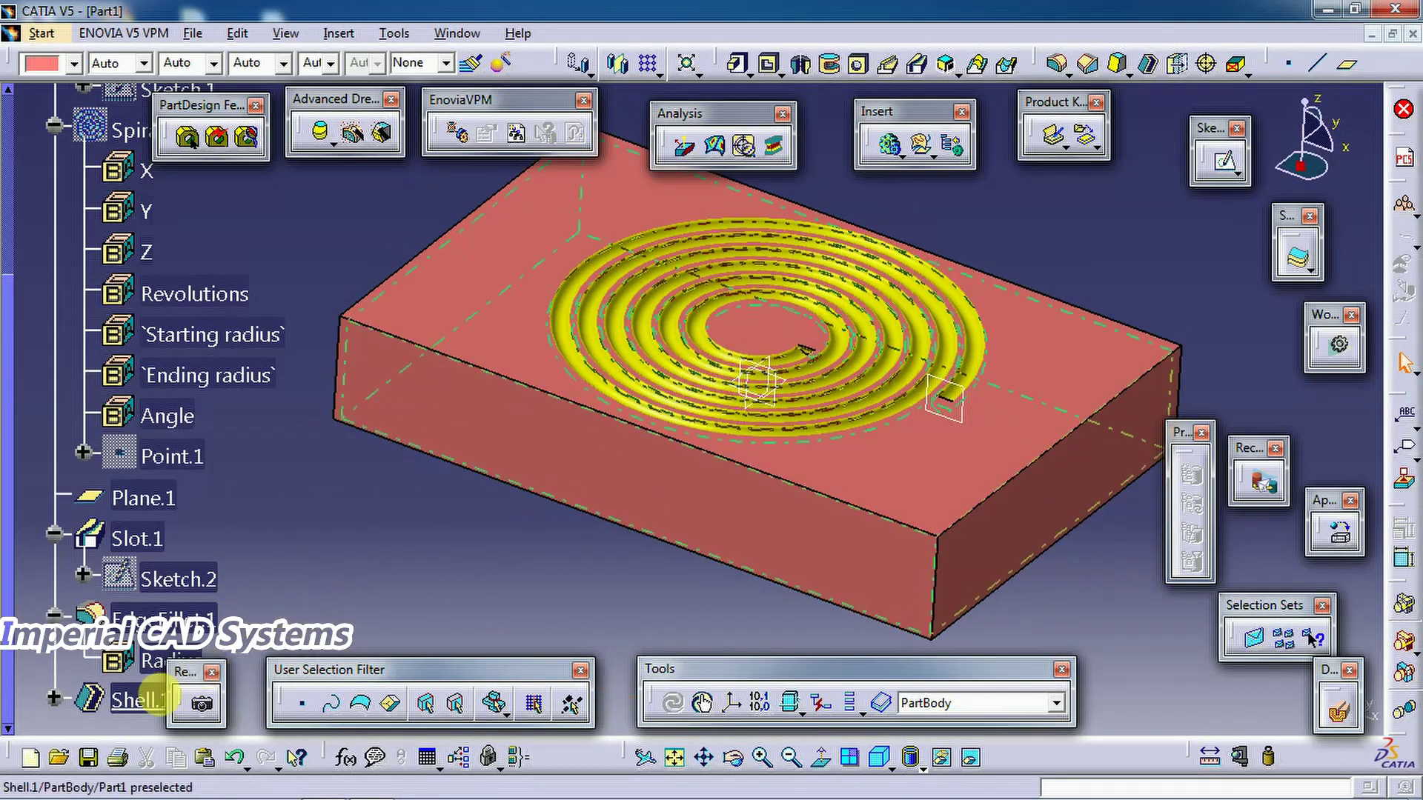
{"action": "double_click", "coordinate": [152, 705]}
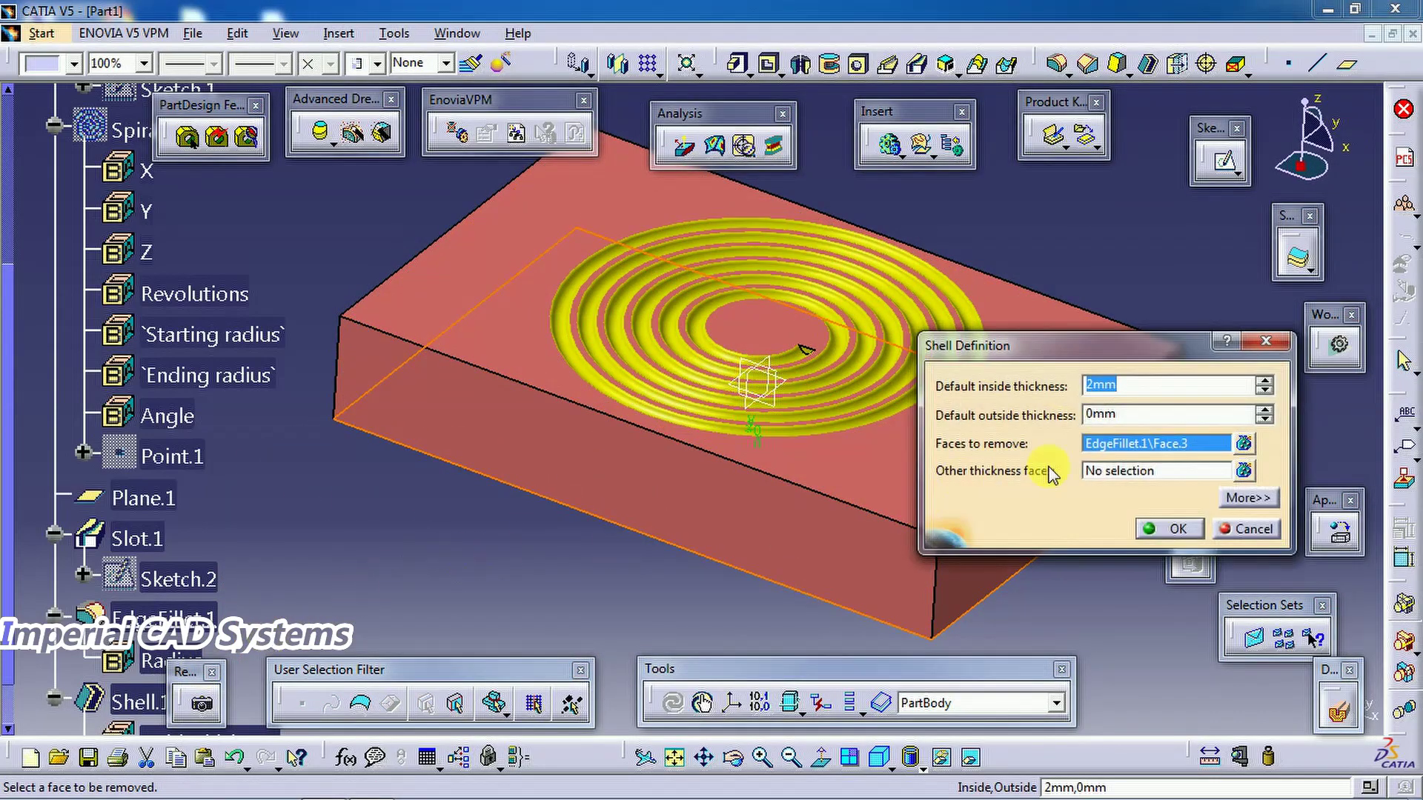
{"action": "left_click", "coordinate": [422, 419]}
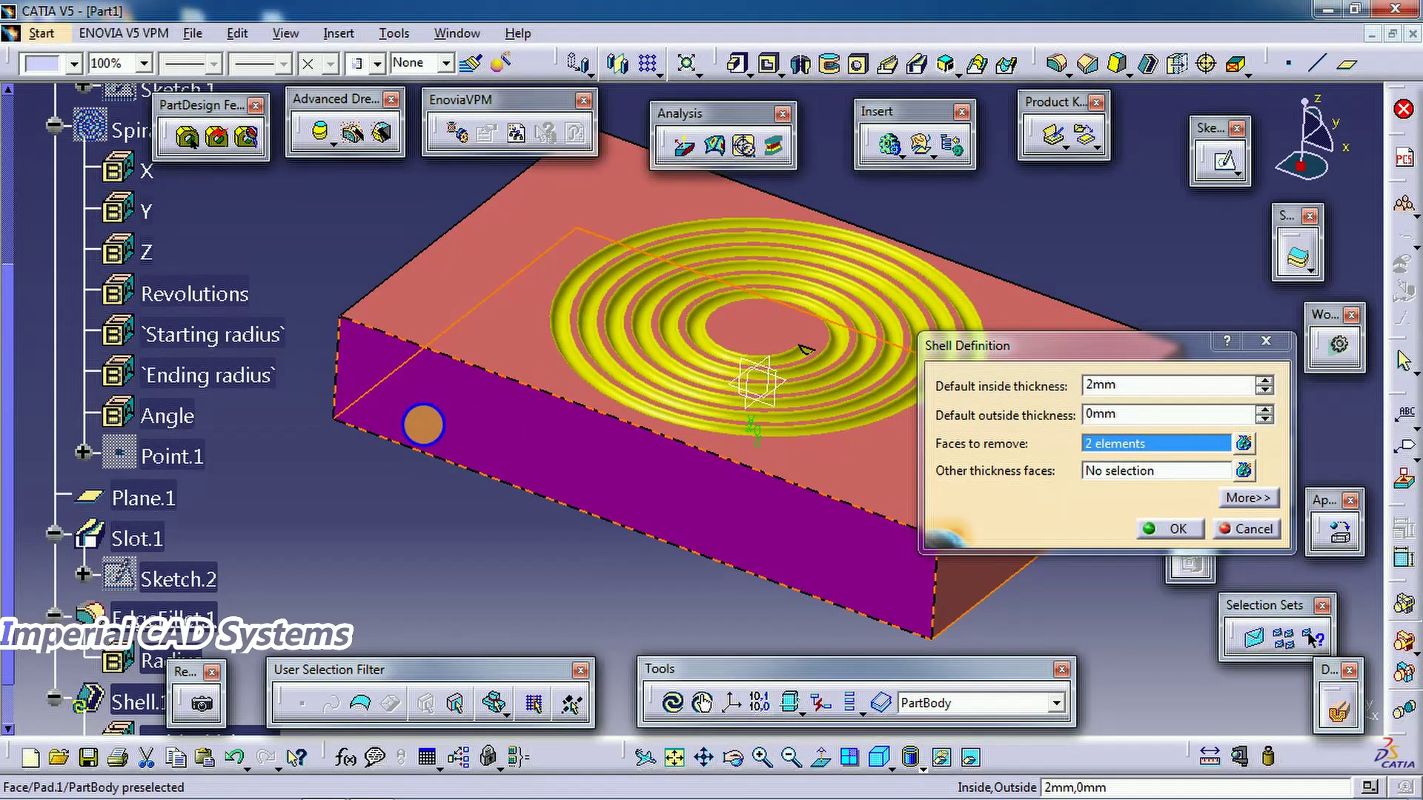
{"action": "middle_click_drag", "start_coordinate": [422, 420], "coordinate": [752, 454]}
{"action": "left_click", "coordinate": [482, 426]}
{"action": "middle_click_drag", "start_coordinate": [482, 426], "coordinate": [430, 444]}
{"action": "left_click", "coordinate": [850, 509]}
{"action": "middle_click_drag", "start_coordinate": [850, 510], "coordinate": [579, 508]}
{"action": "left_click", "coordinate": [602, 515]}
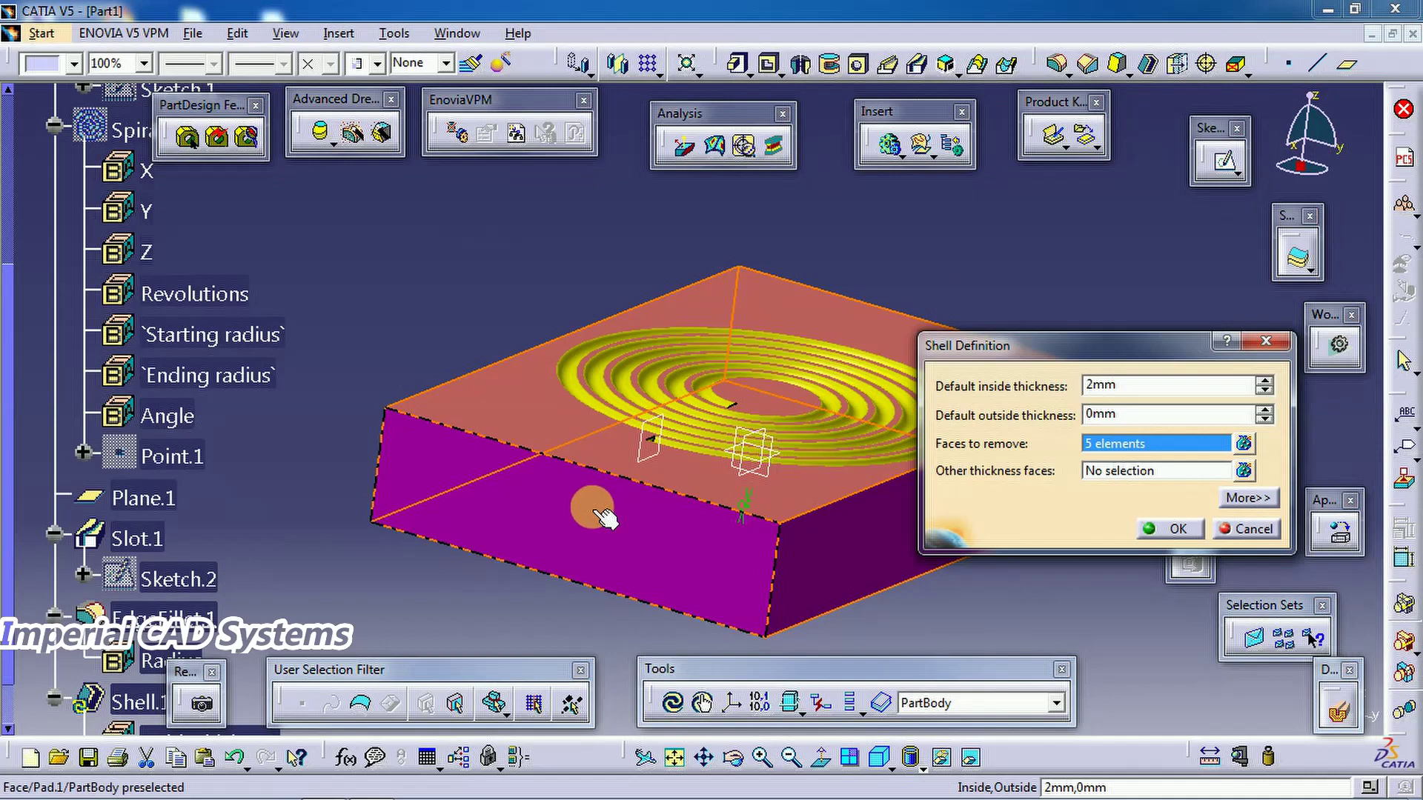
{"action": "left_click", "coordinate": [1178, 531]}
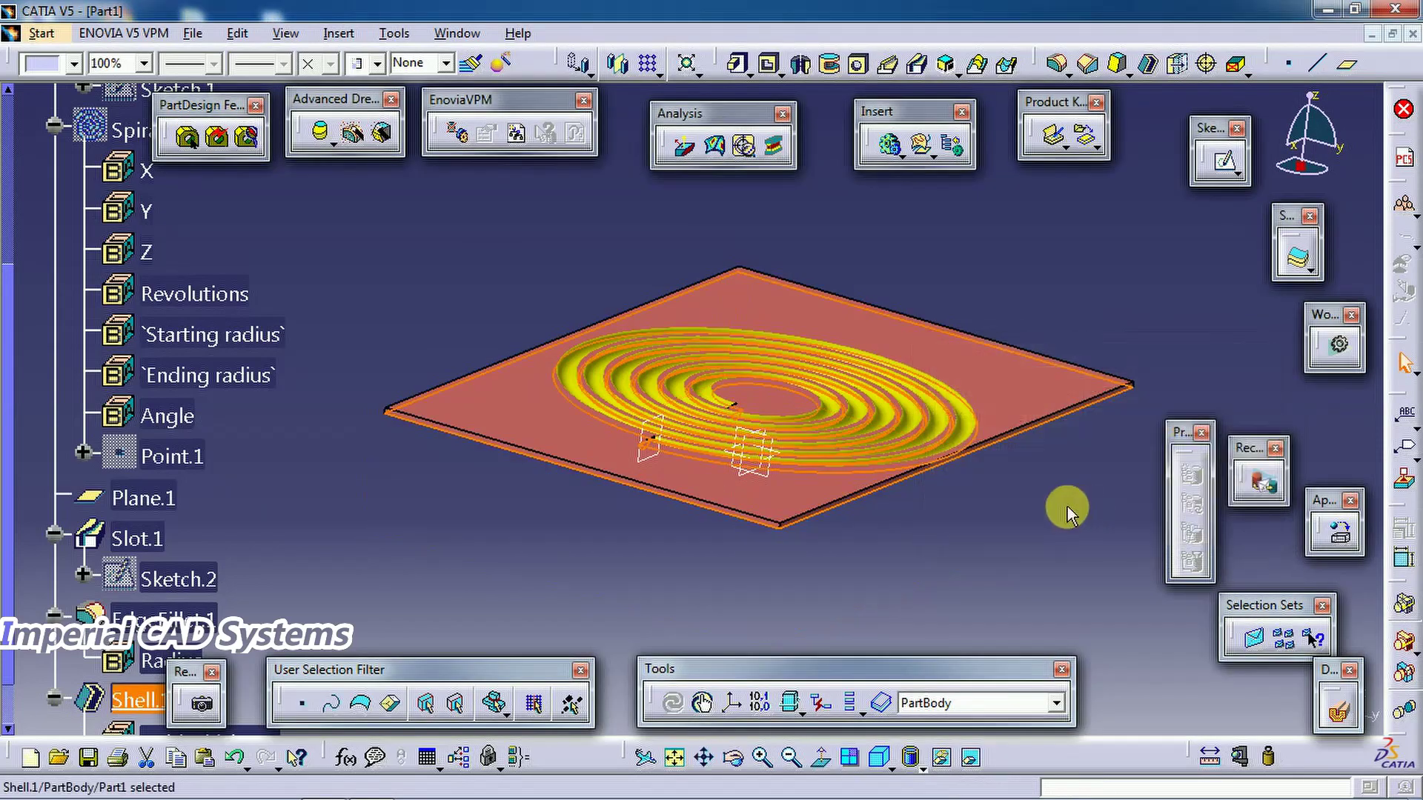
{"action": "middle_click_drag", "start_coordinate": [1024, 500], "coordinate": [717, 611]}
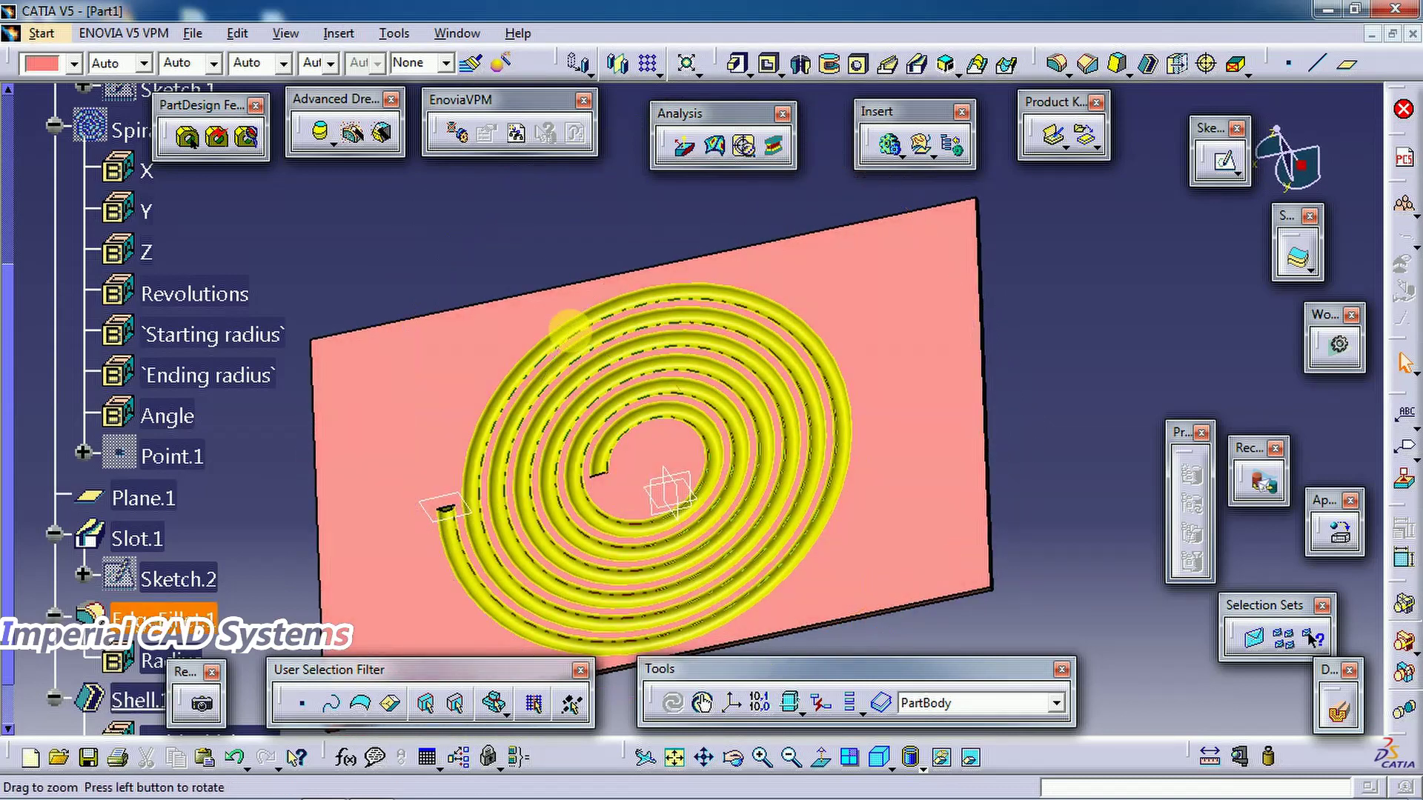
{"action": "middle_click_drag", "start_coordinate": [567, 326], "coordinate": [540, 361]}
{"action": "middle_click_drag", "start_coordinate": [901, 474], "coordinate": [759, 439]}
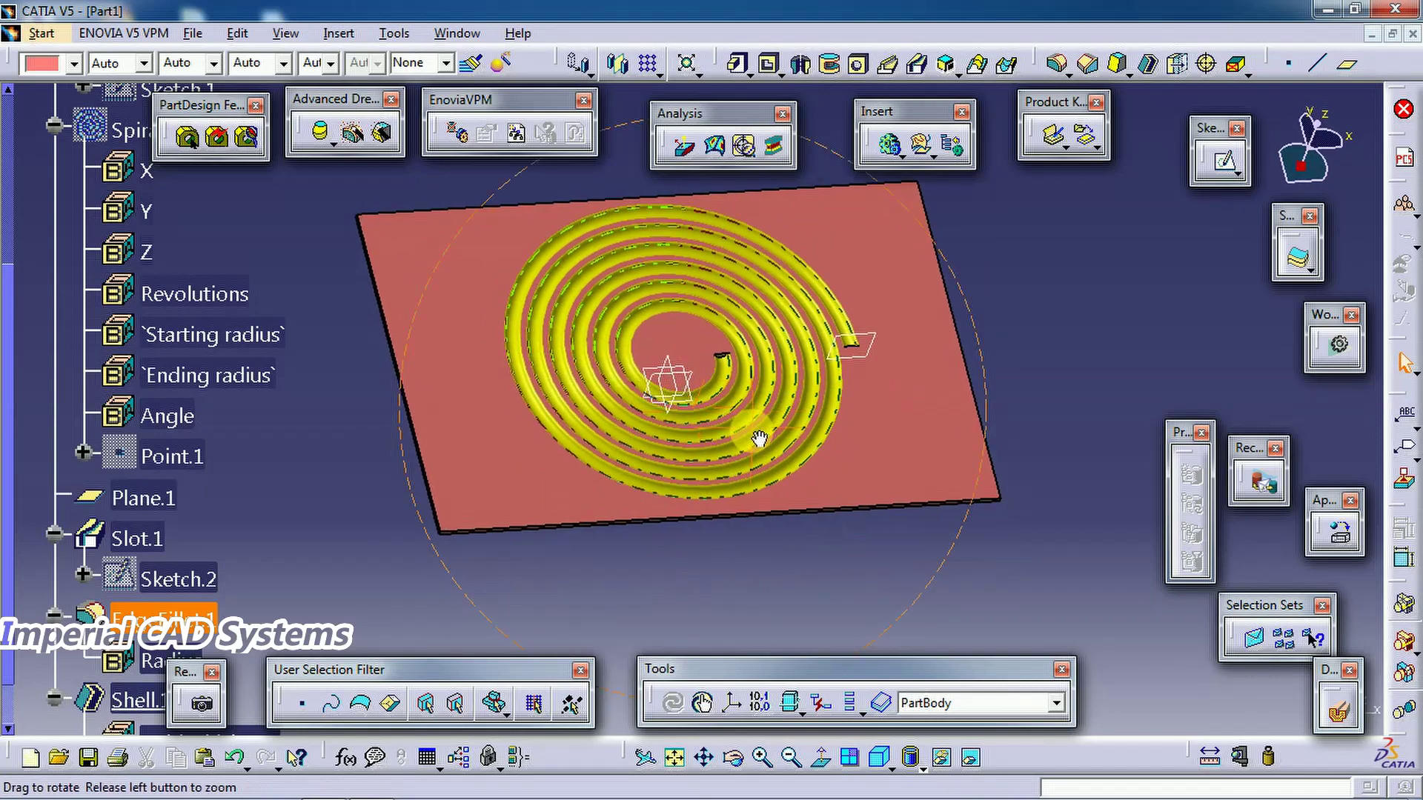
{"action": "middle_click_drag", "start_coordinate": [963, 364], "coordinate": [957, 433]}
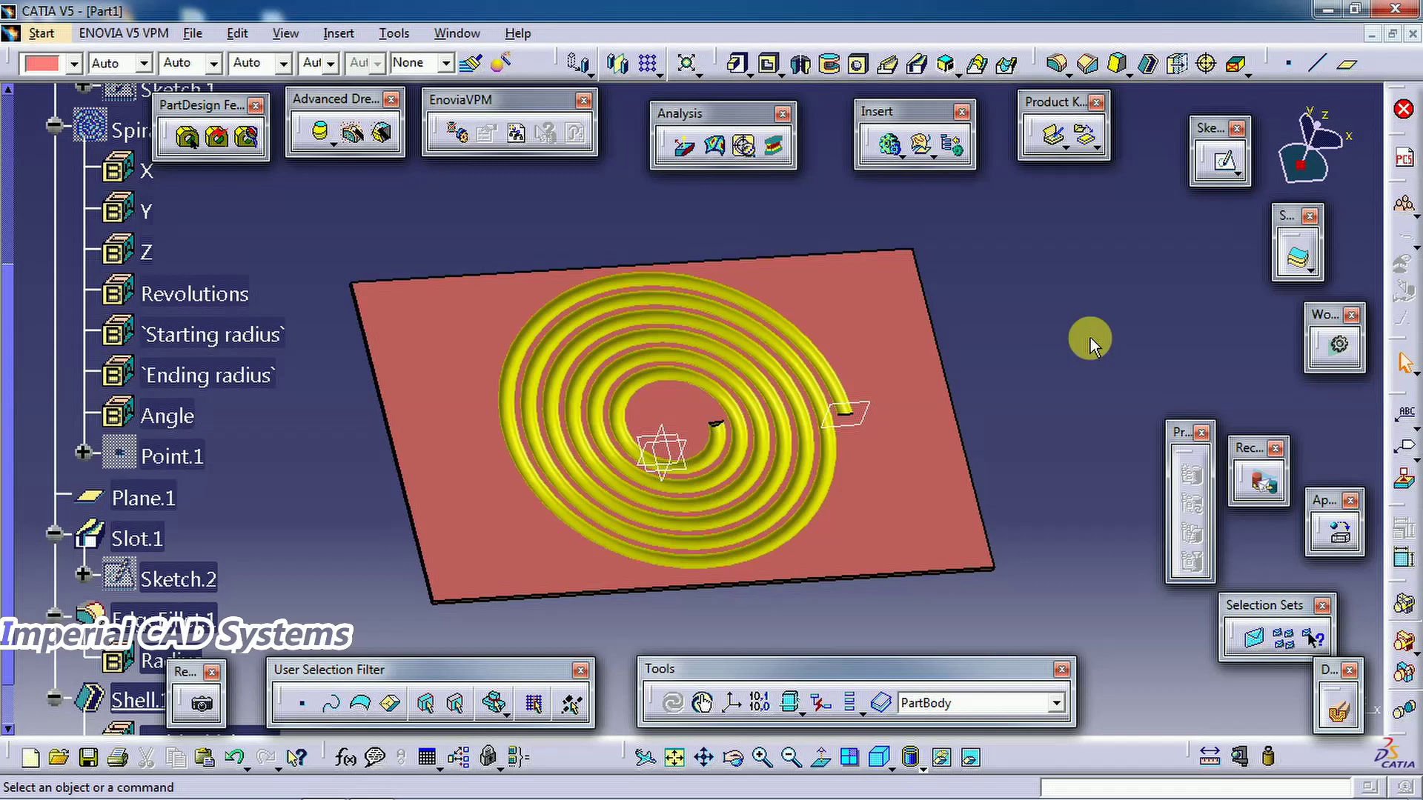